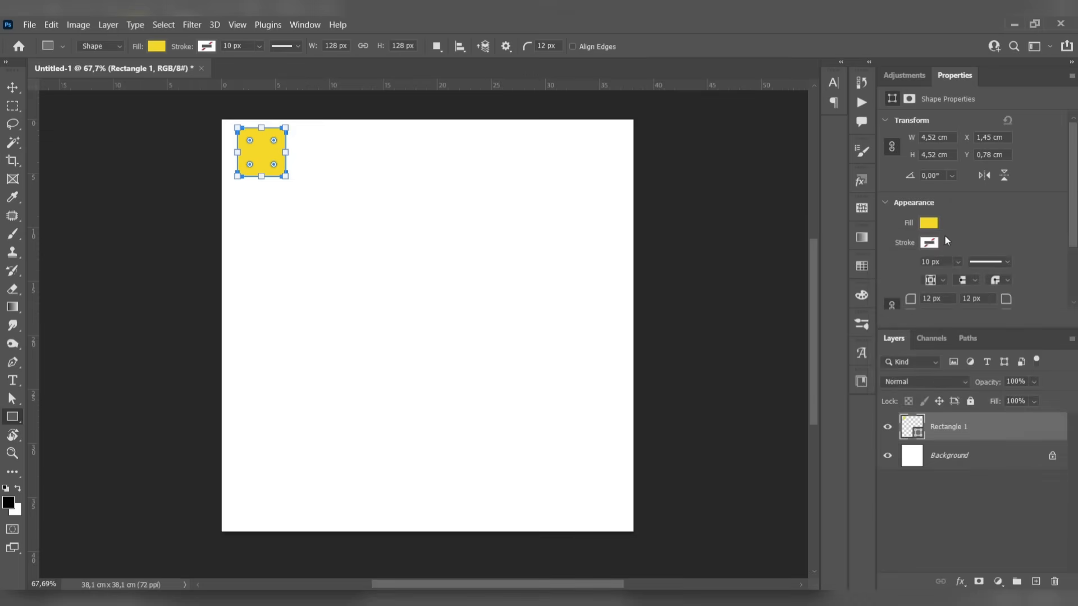
- Give the yellow rounded square a red stroke and shrink it to about 2.46 cm in the canvas's top-left corner
click(929, 242)
click(898, 315)
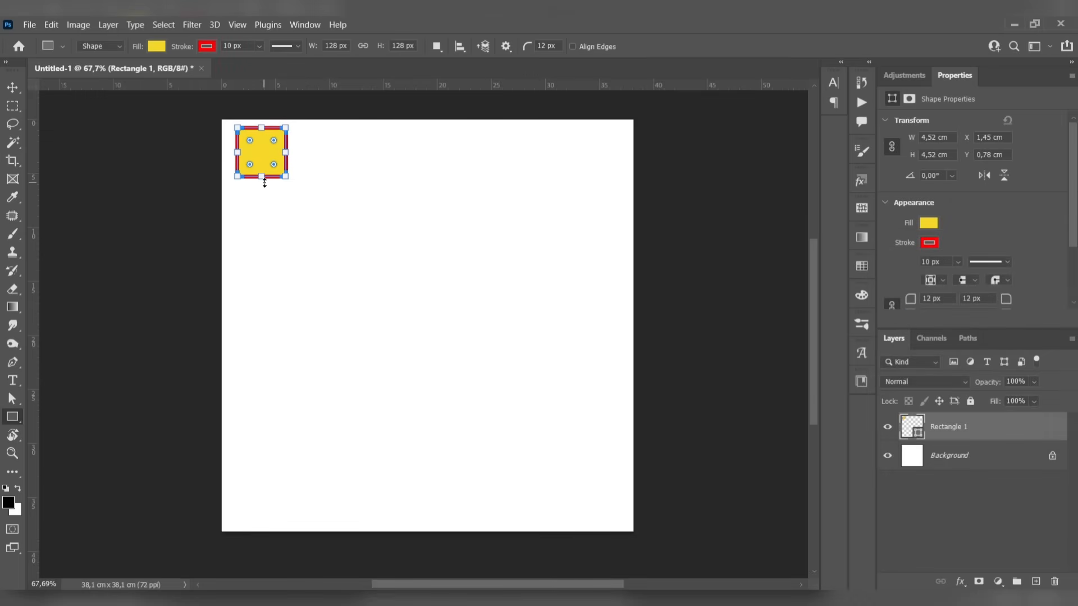
click(21, 93)
drag(285, 128, 241, 138)
click(104, 119)
click(208, 176)
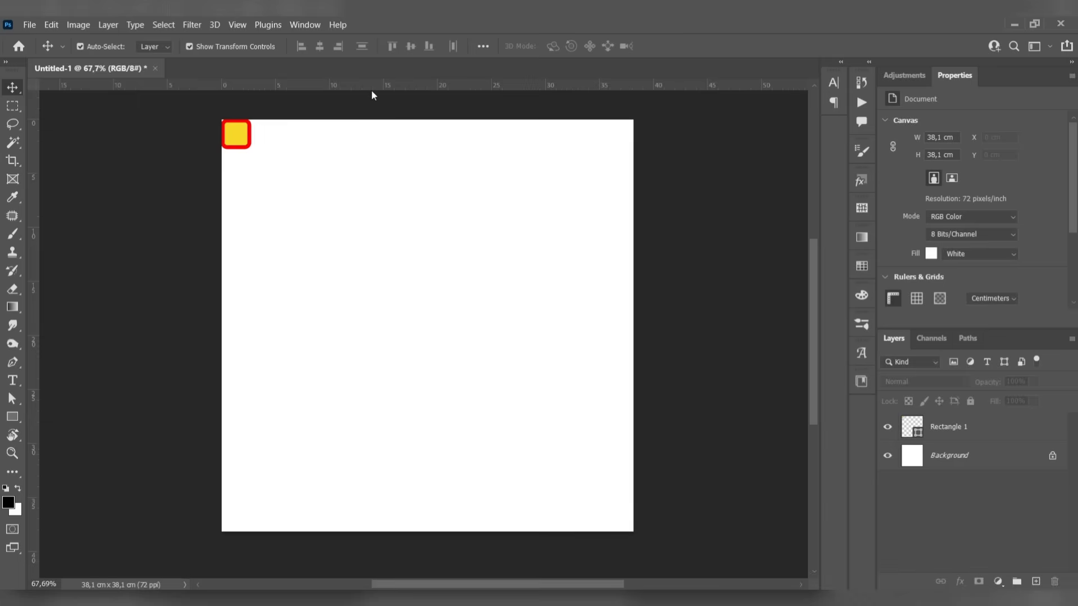
- Add horizontal and vertical guides along the four sides of the square in the canvas's top-left corner
drag(373, 85, 373, 119)
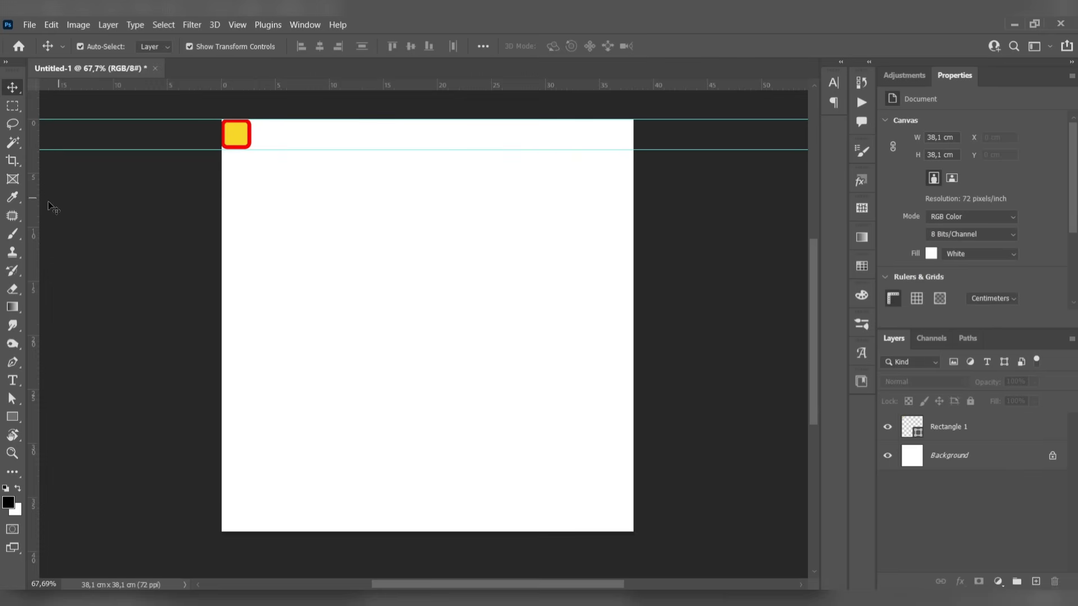
drag(34, 209, 251, 210)
drag(31, 238, 222, 221)
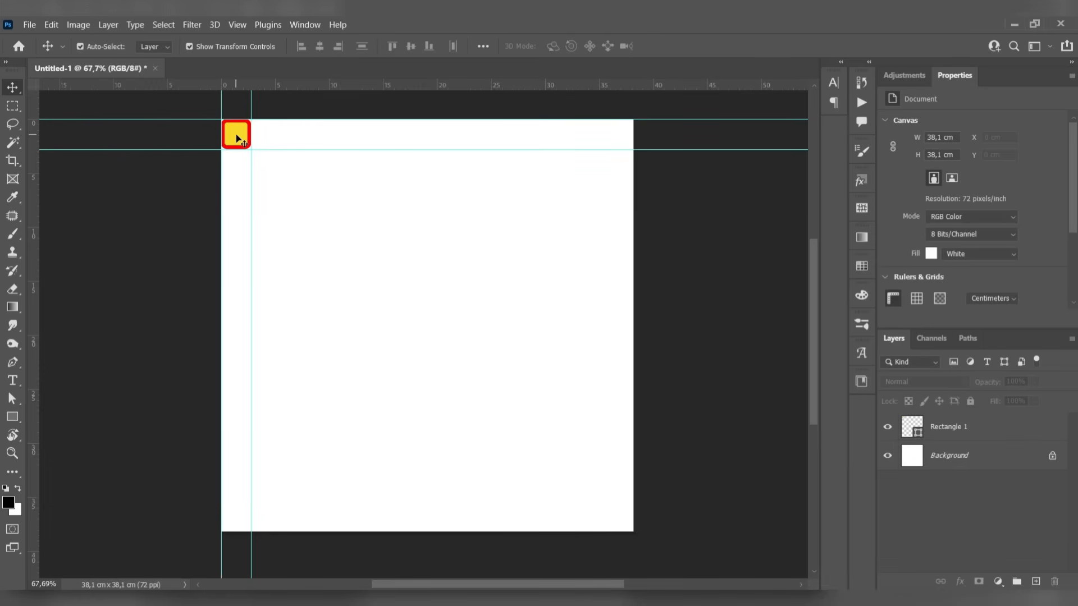
- Move the square to the canvas's bottom-left corner and add guides at its top edge and at the canvas's bottom and right edges
drag(236, 138, 234, 520)
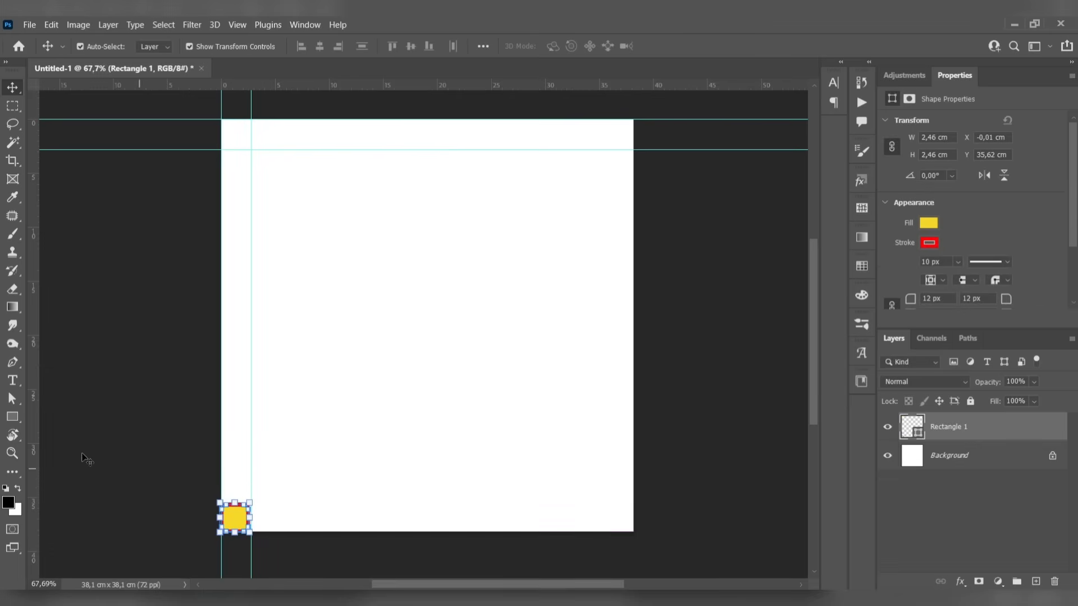
drag(334, 83, 350, 503)
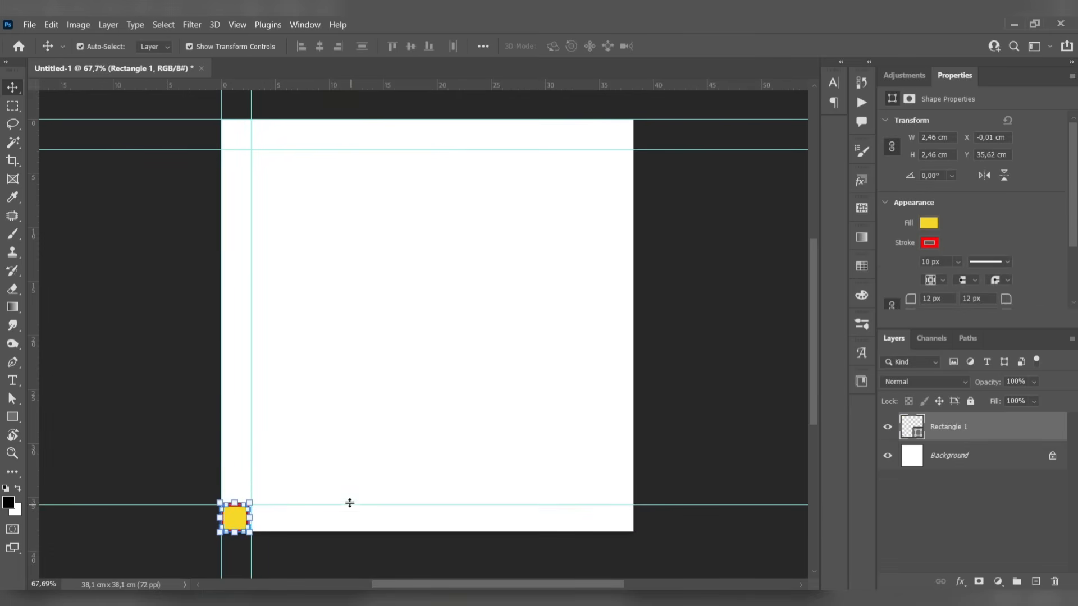
drag(406, 83, 429, 531)
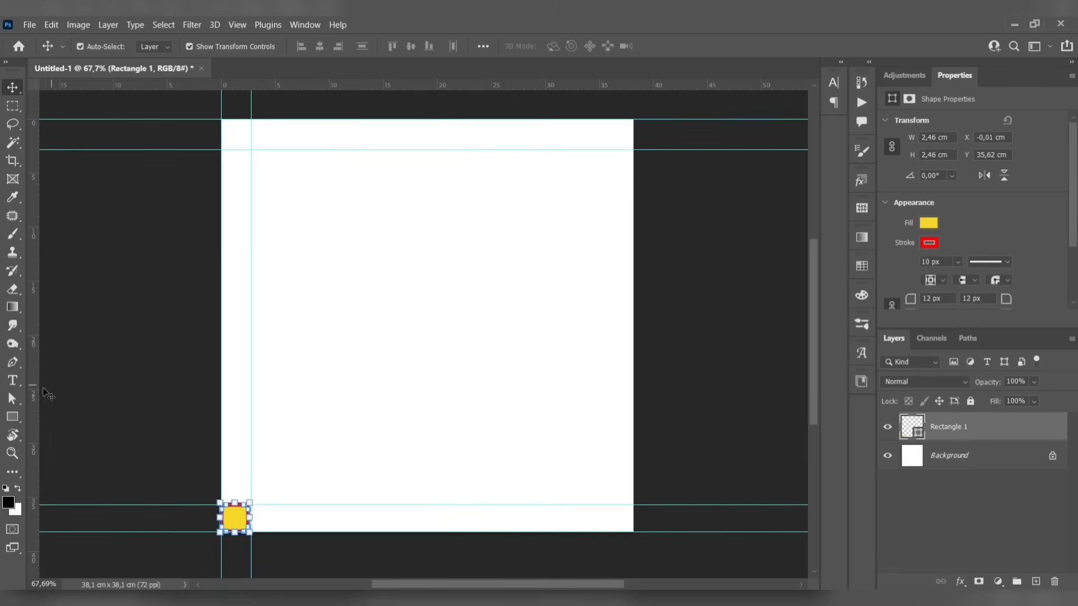
drag(34, 393, 633, 385)
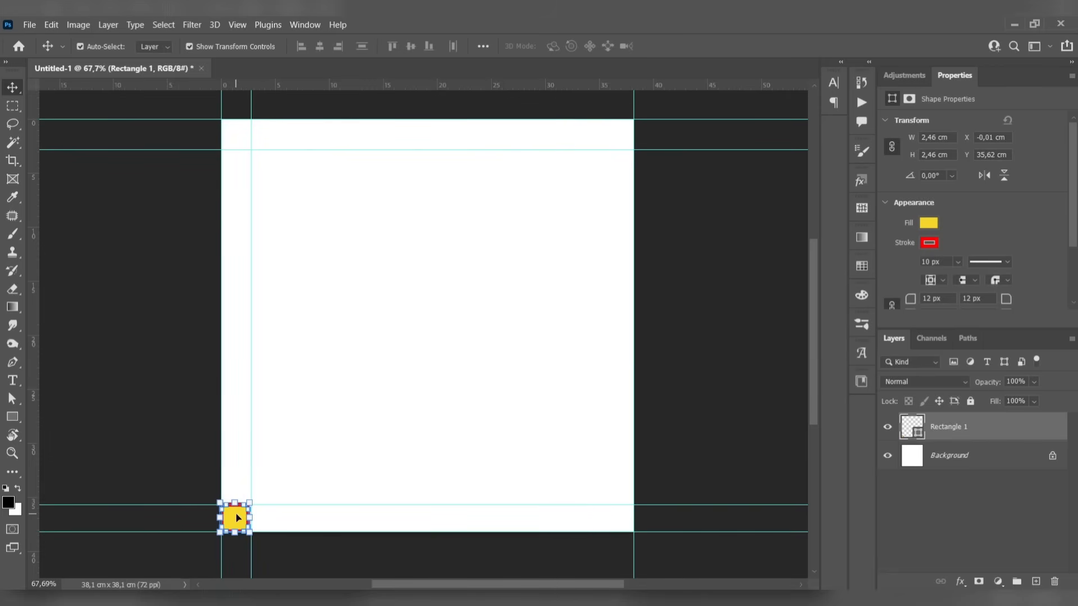
- Move the square into the canvas's top-right corner, flush with the top and right edge guides
drag(238, 518, 622, 136)
click(672, 185)
scroll(668, 170, up, 4)
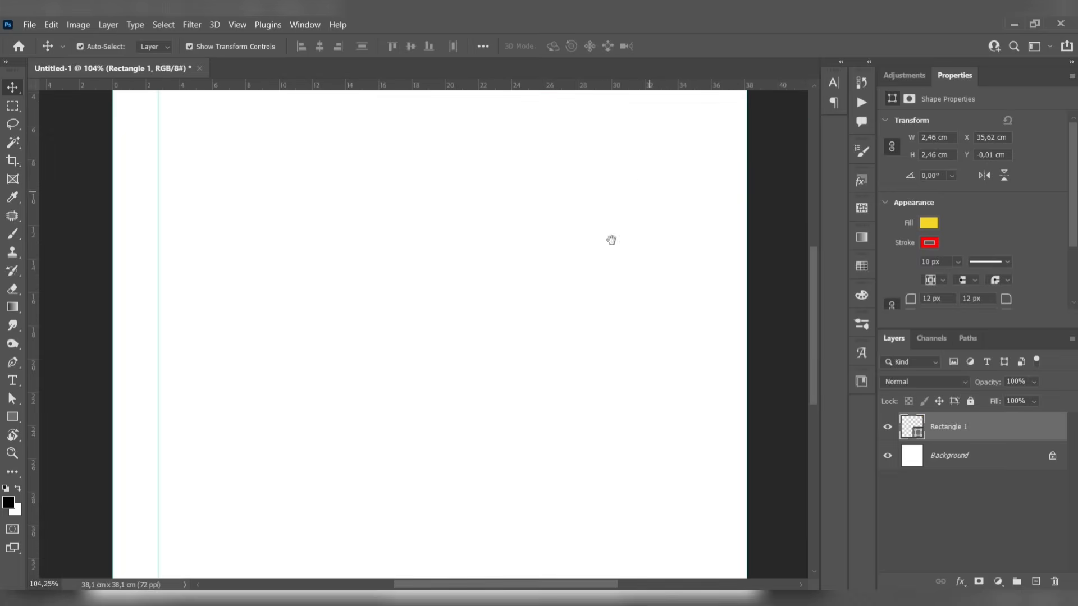
drag(611, 239, 548, 387)
drag(570, 285, 589, 262)
click(685, 368)
scroll(663, 356, down, 3)
scroll(667, 358, up, 4)
scroll(737, 322, down, 4)
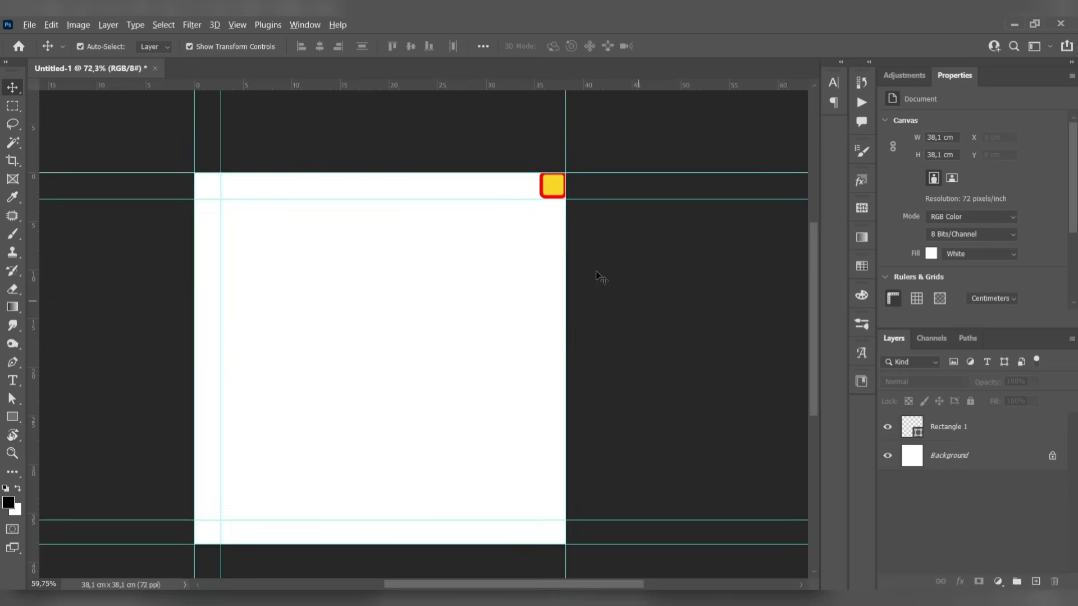
- Add a vertical guide along the left edge of the square and delete the Rectangle 1 layer
drag(33, 315, 537, 318)
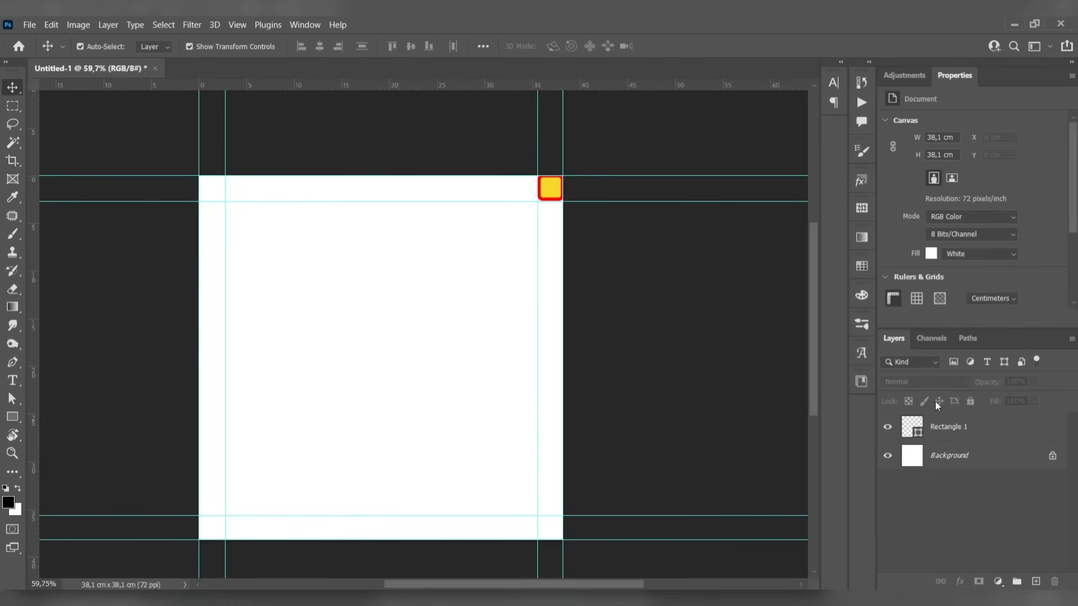
drag(934, 427, 1054, 581)
drag(405, 414, 443, 372)
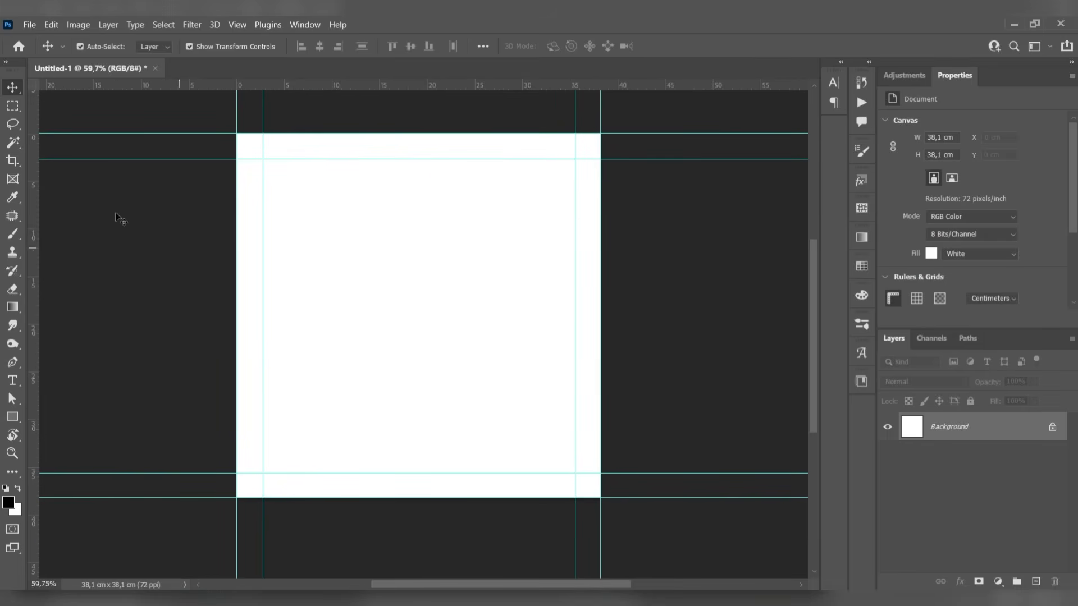
- Draw a 1080 x 1080 px rectangle covering the whole canvas and switch its fill to a gradient
click(12, 416)
drag(236, 133, 600, 497)
click(928, 223)
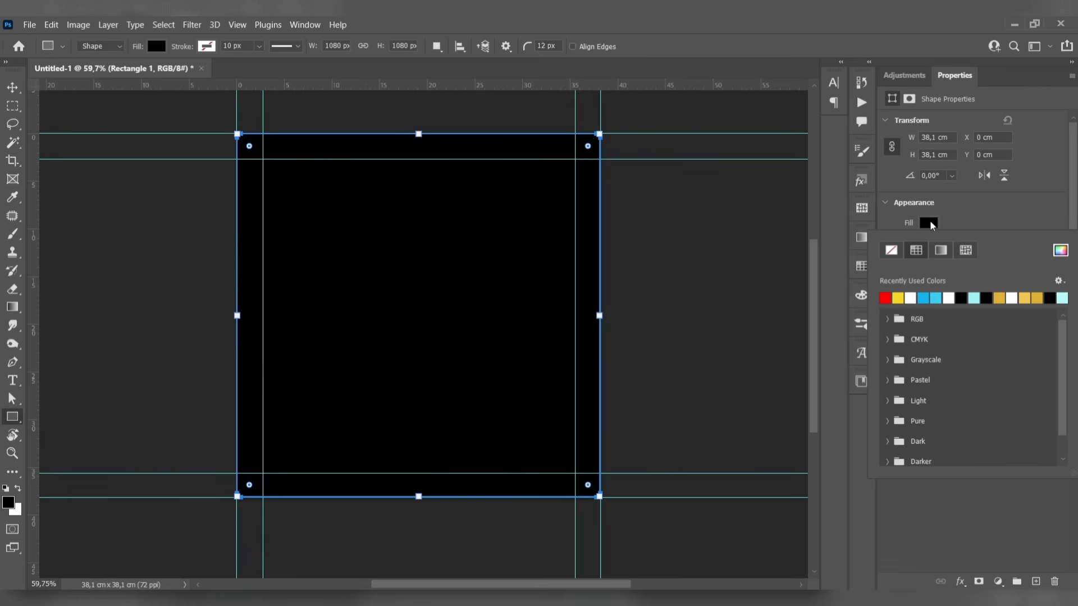
click(940, 251)
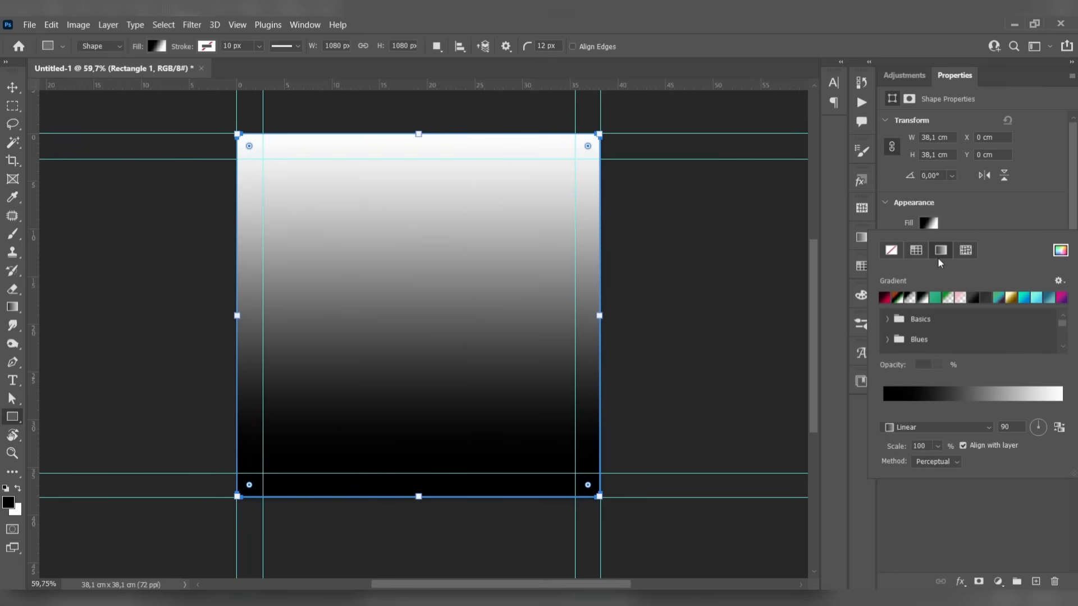
- Set the black start stop of the rectangle's gradient to colour 19000B
click(915, 390)
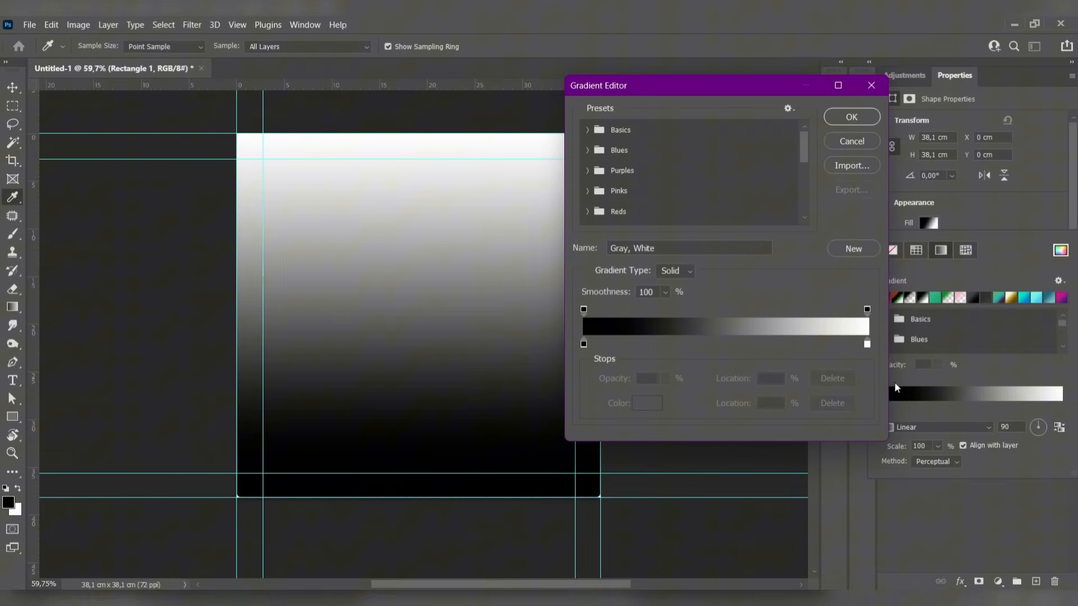
double_click(584, 344)
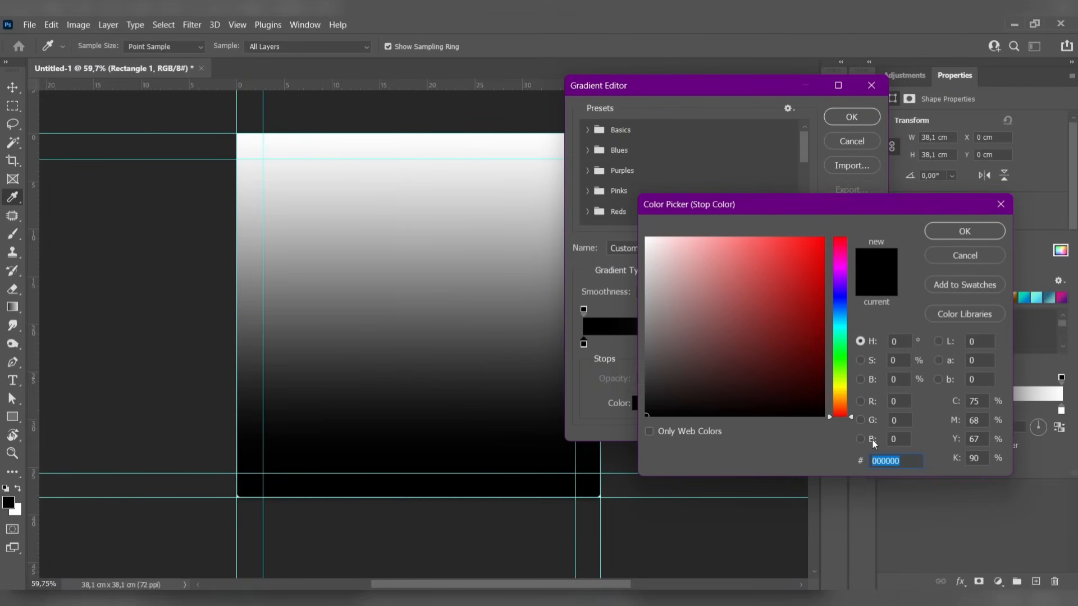
text(1)
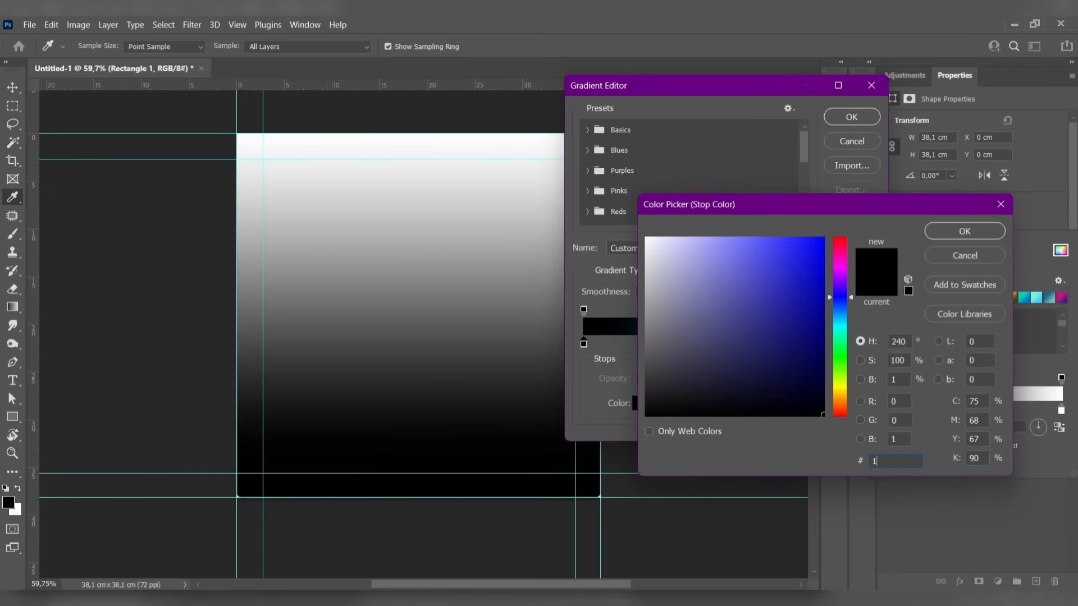
text(9000B)
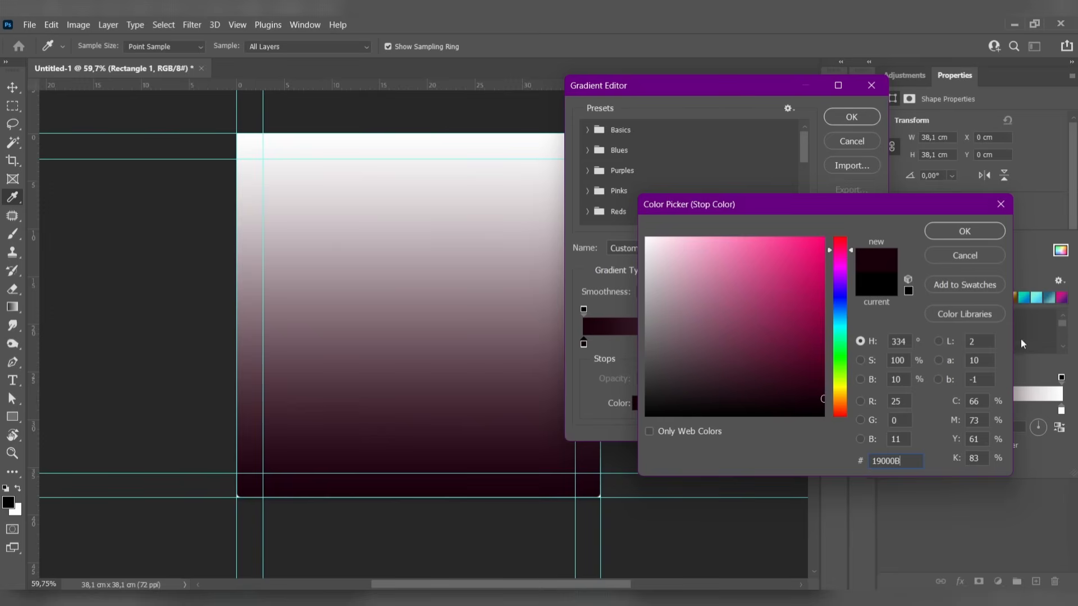
click(964, 231)
- Set the white end stop of the rectangle's gradient to colour D1024B and apply the gradient
double_click(867, 345)
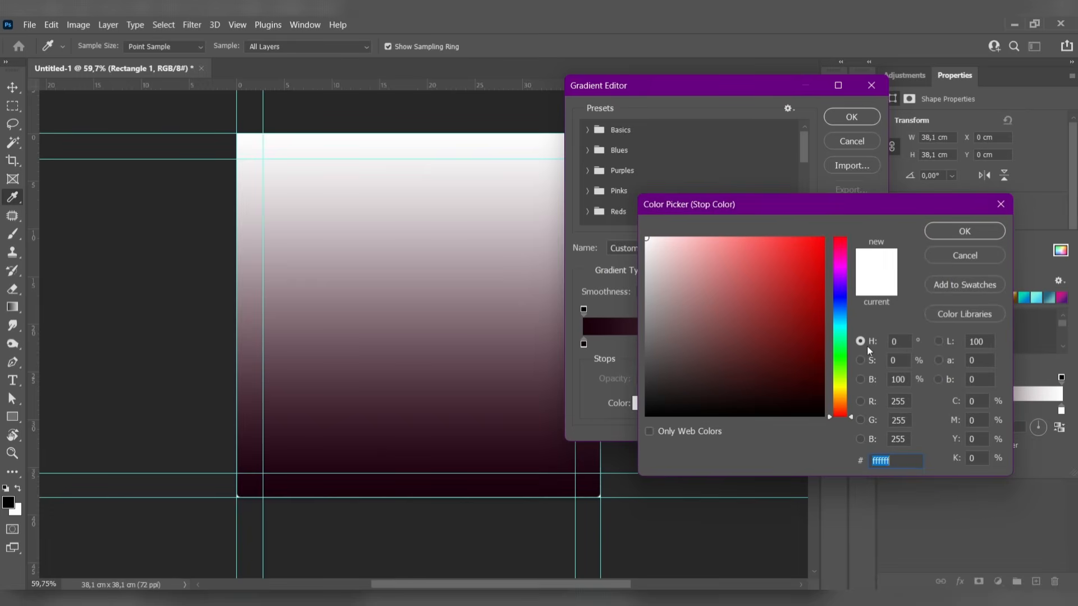
text(D102)
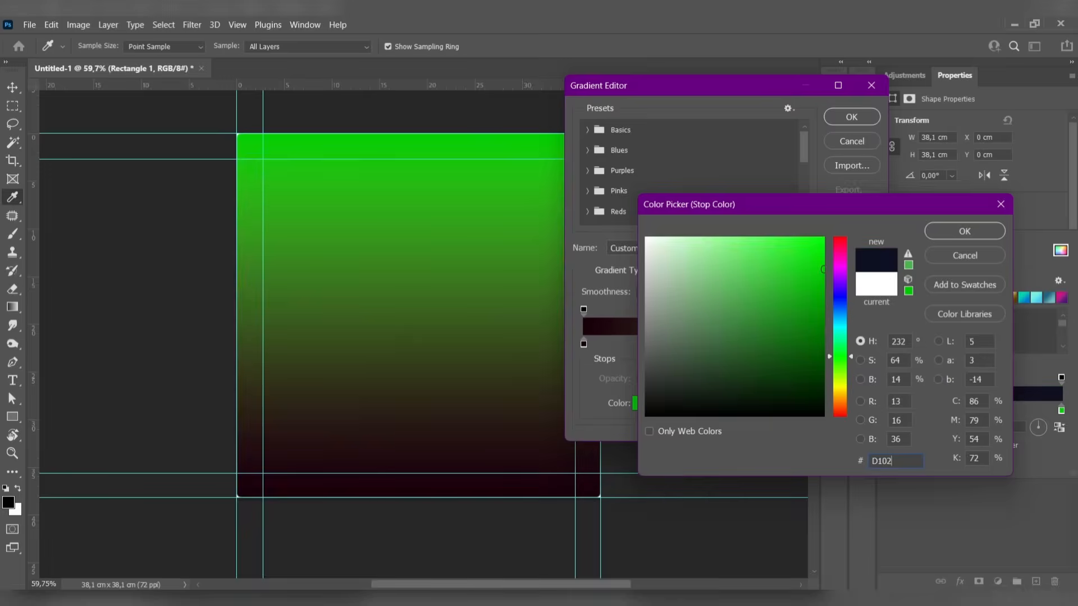
text(4B)
click(964, 231)
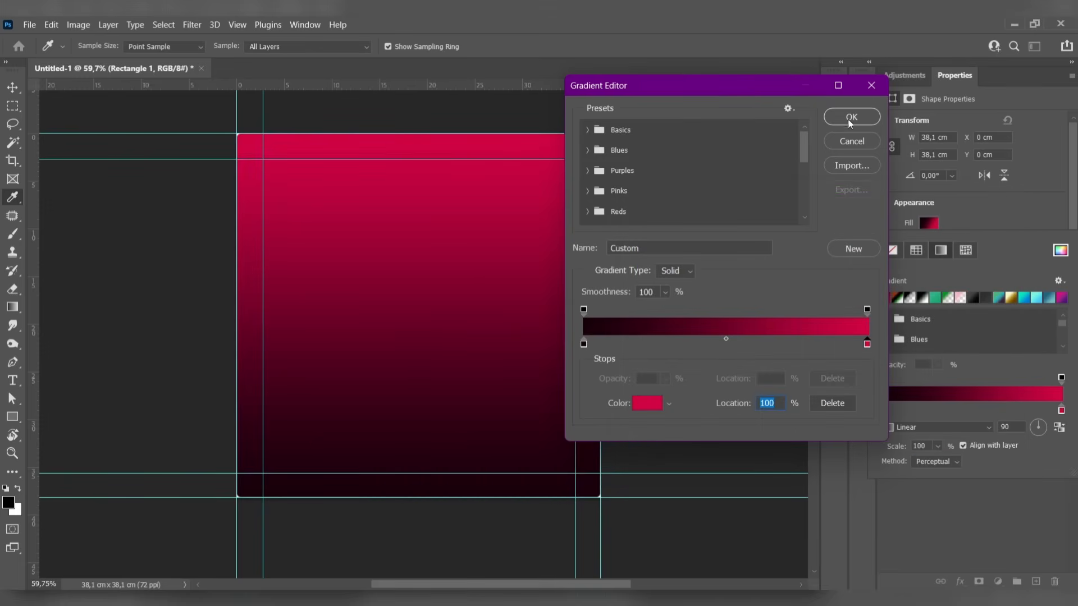
click(850, 118)
click(974, 219)
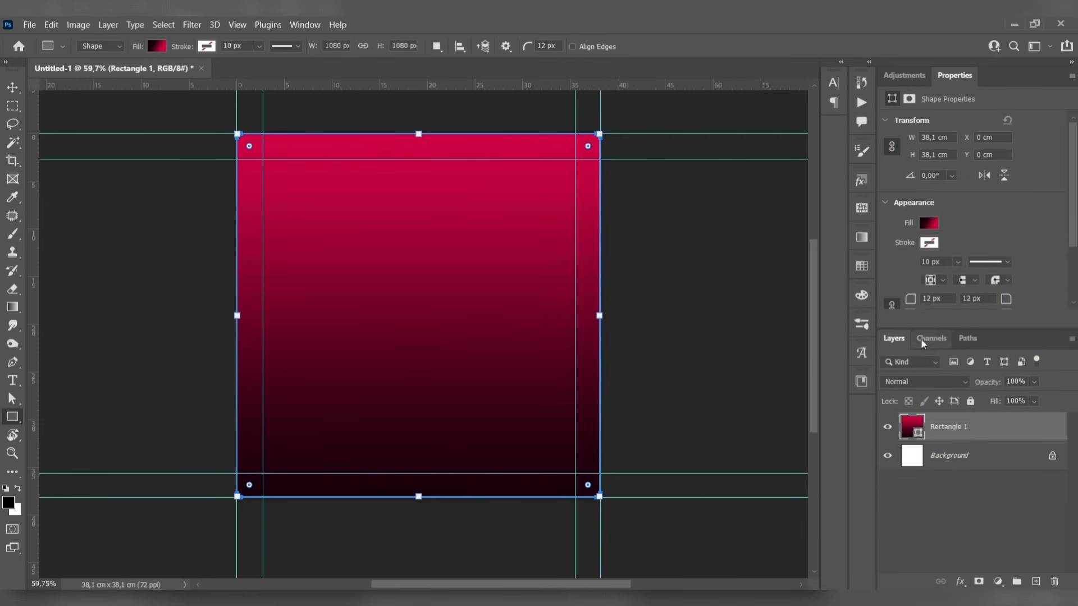
- Make the rectangle's gradient fill radial and reversed, with a scale of 150% and an angle of -90°
double_click(910, 425)
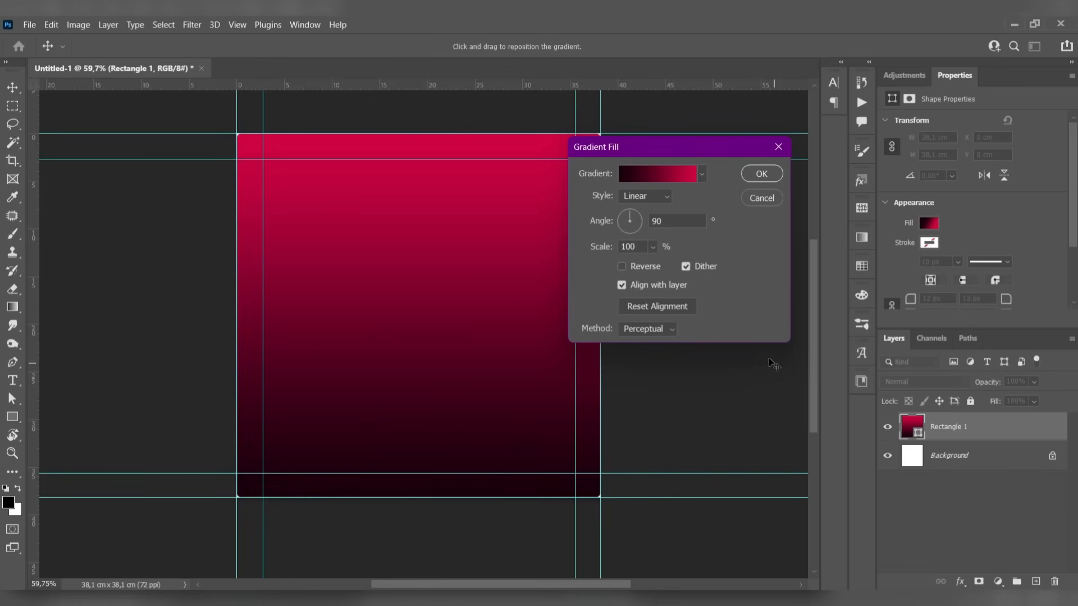
click(667, 201)
click(665, 211)
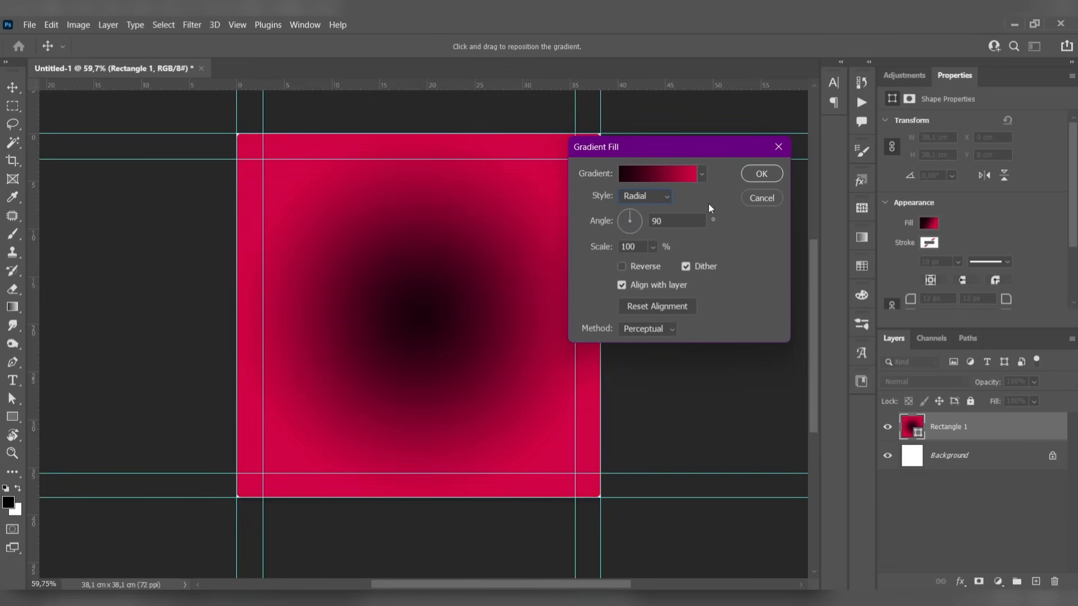
click(633, 267)
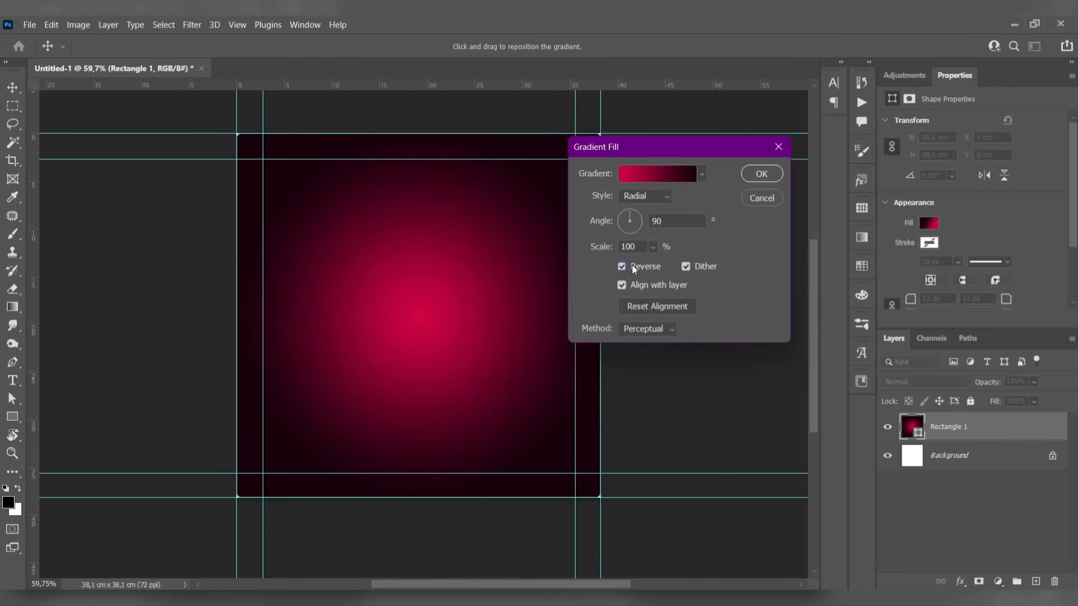
double_click(636, 245)
text(150)
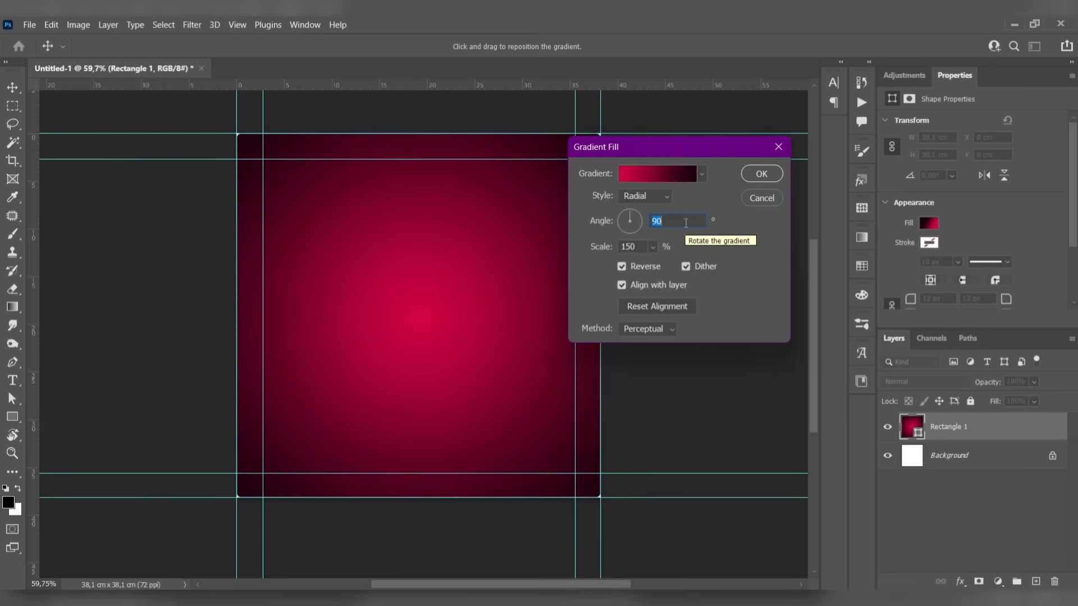
text(-90)
click(761, 174)
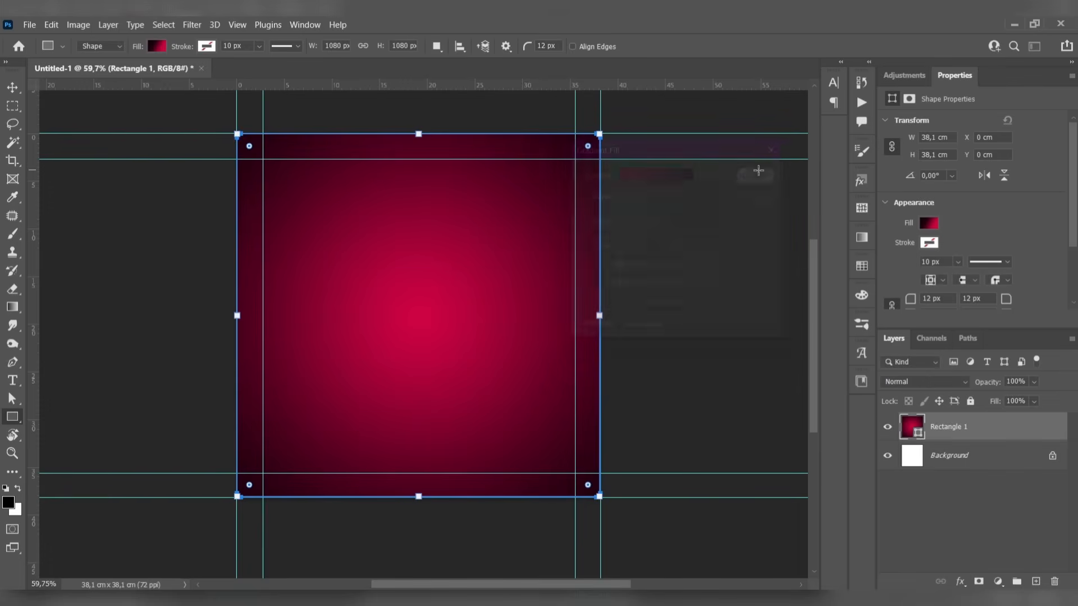
- Add a new layer above the gradient rectangle and set the foreground colour to 970233
click(1036, 582)
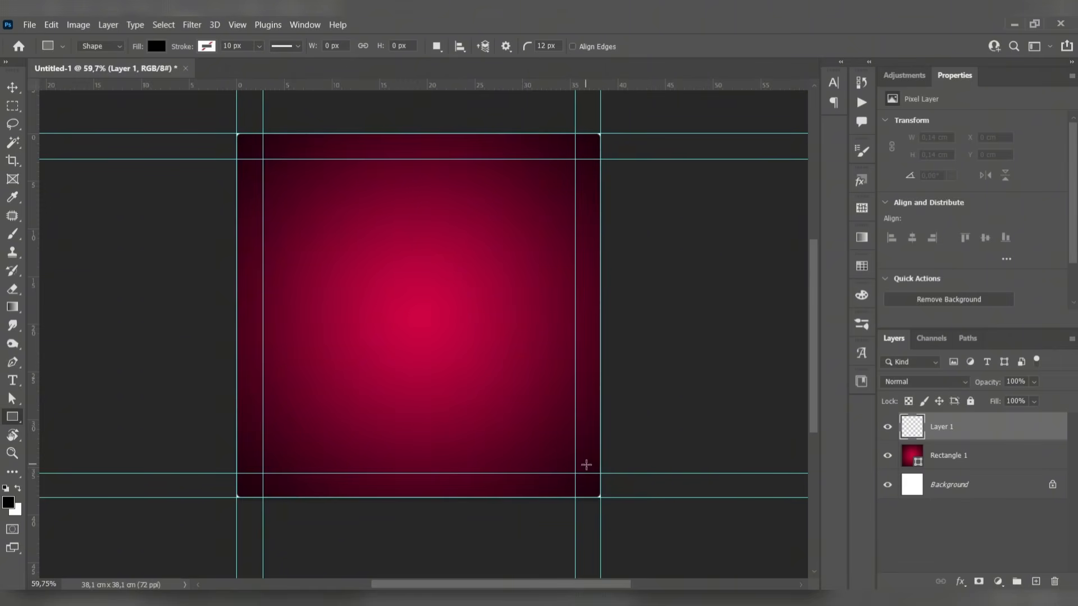
click(9, 502)
click(897, 462)
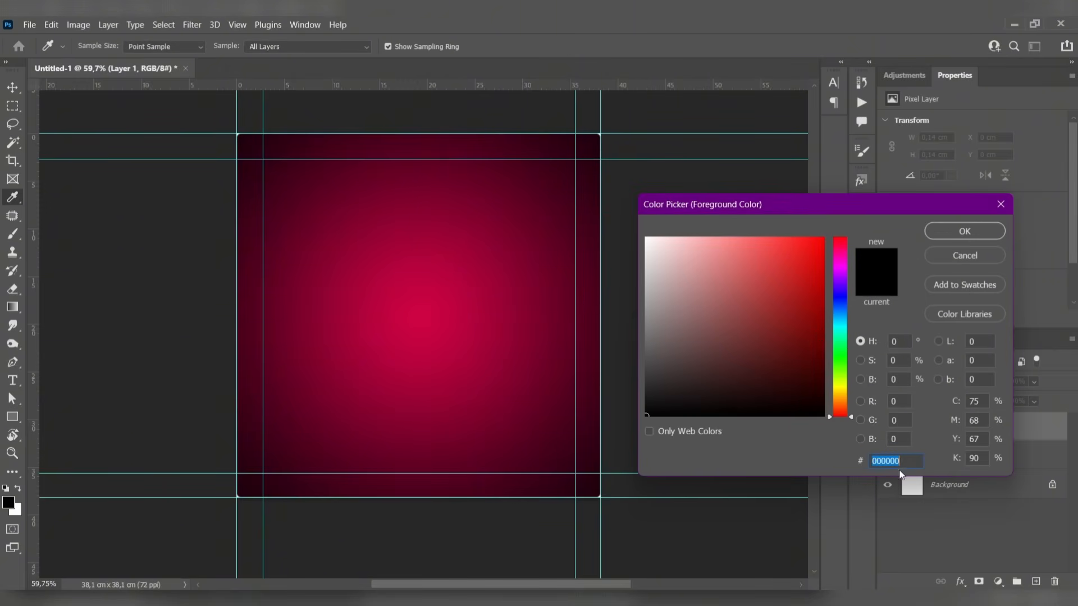
text(970233)
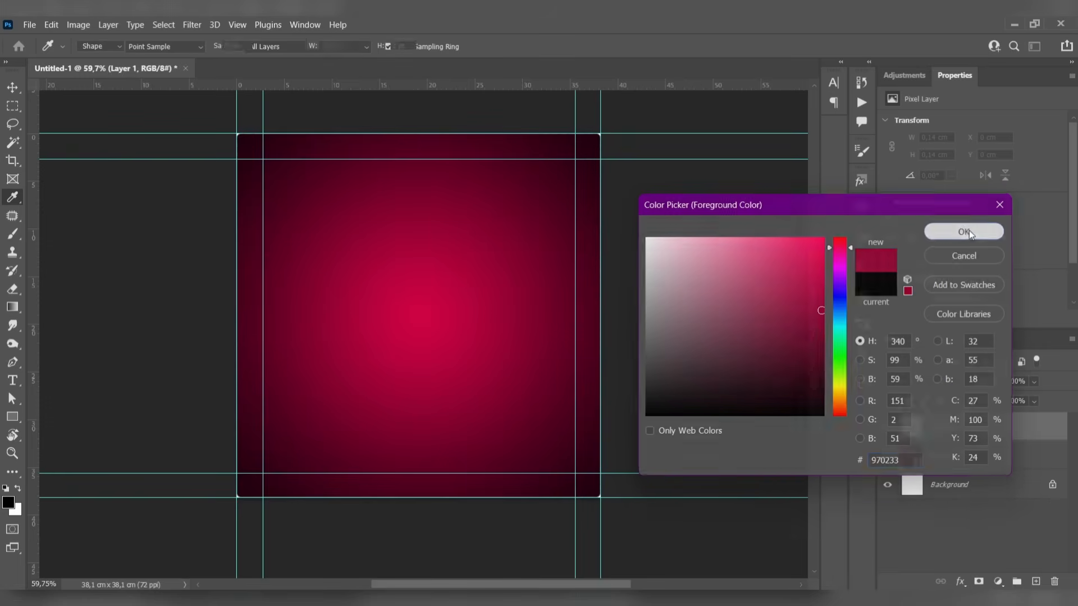
click(963, 231)
- Choose the 1200 px sunburst ray brush for the Brush tool and set its size to 1080 px
click(14, 237)
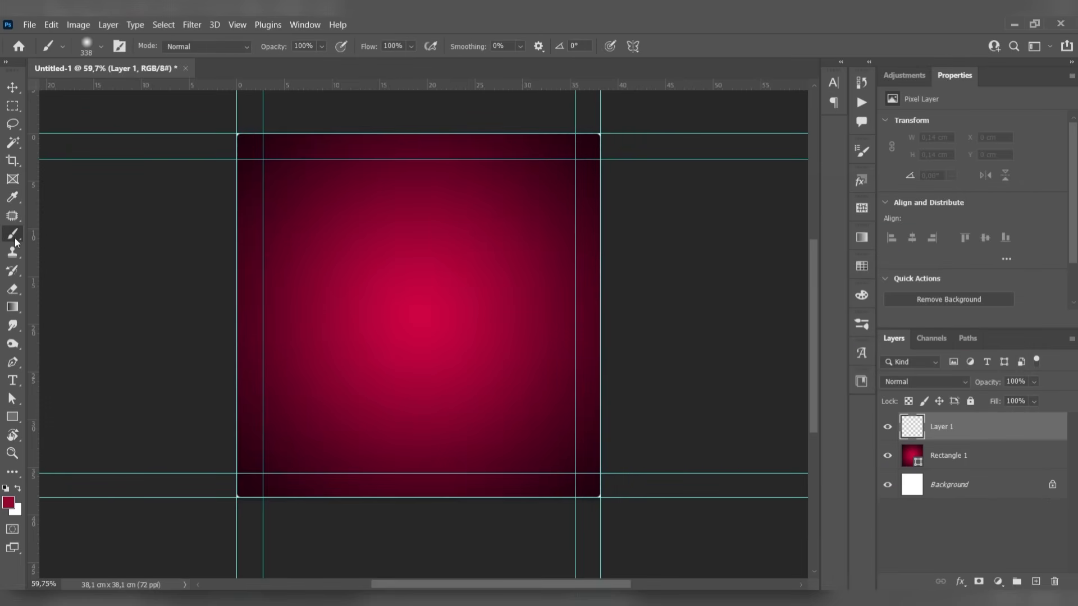
click(102, 48)
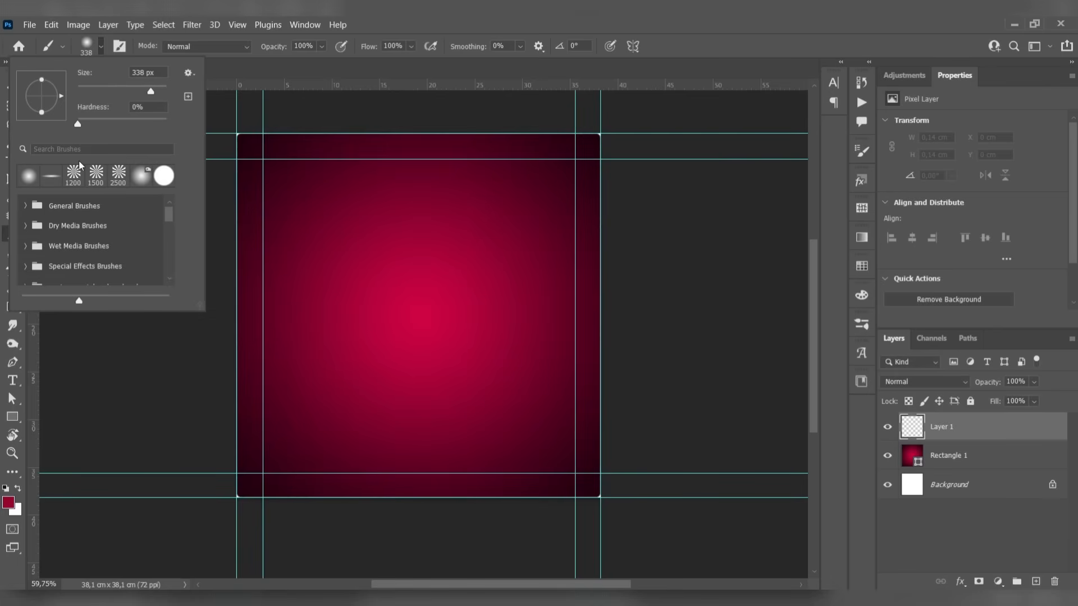
click(79, 176)
click(100, 47)
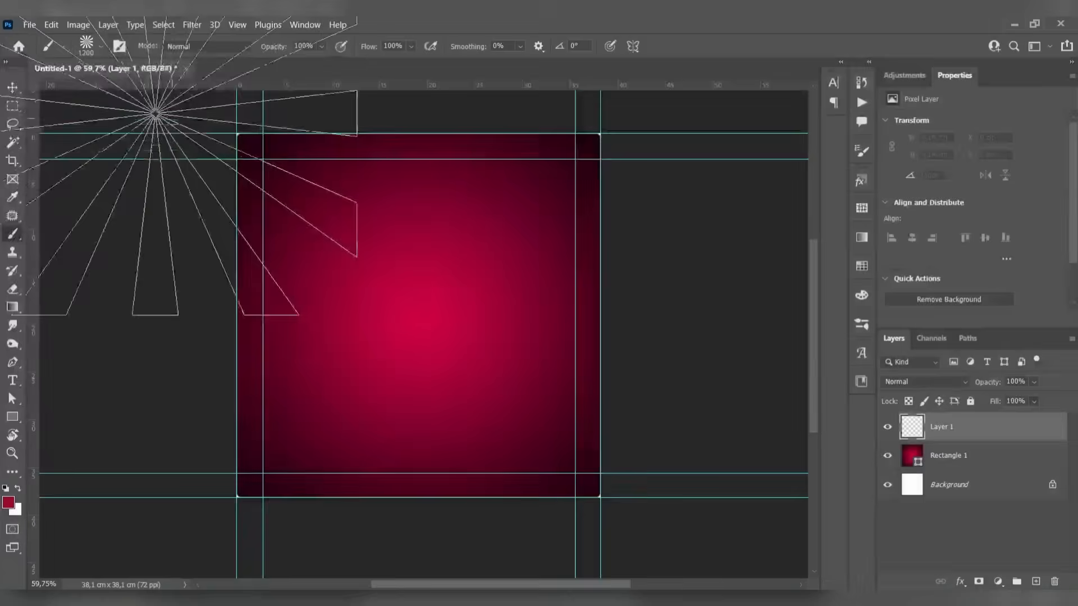
click(101, 46)
text(1080)
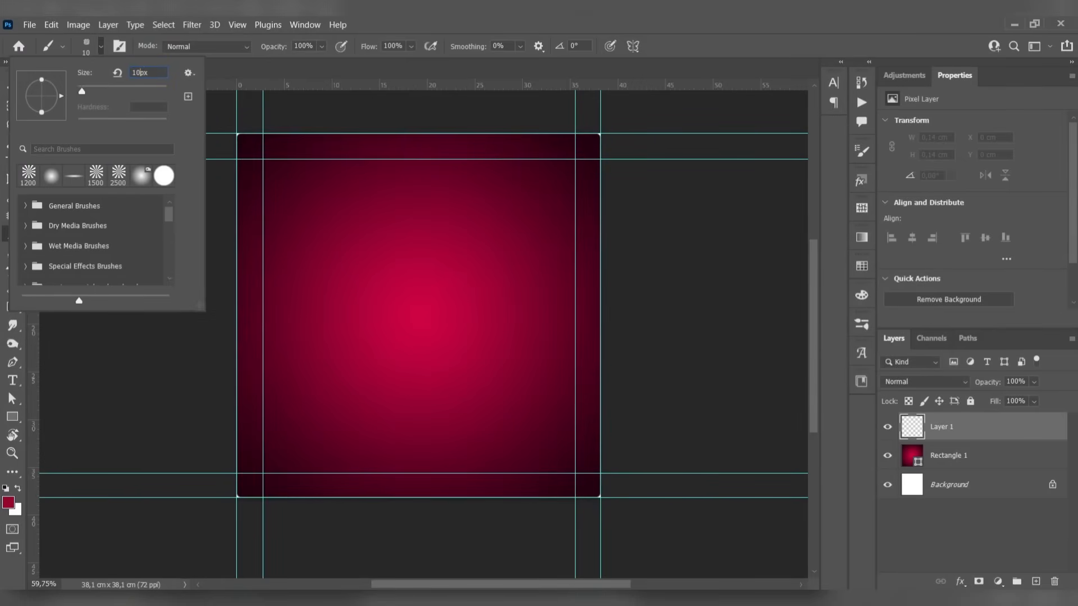
key(Return)
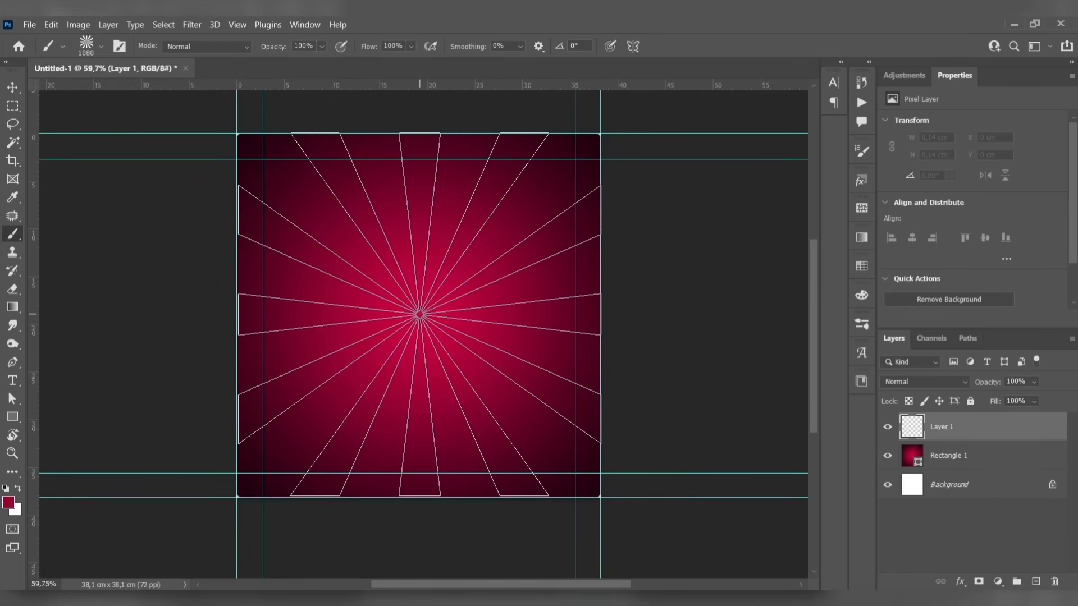
- Stamp the sunburst centred on the canvas and set its layer to Linear Dodge (Add) blending at 8% opacity
click(419, 315)
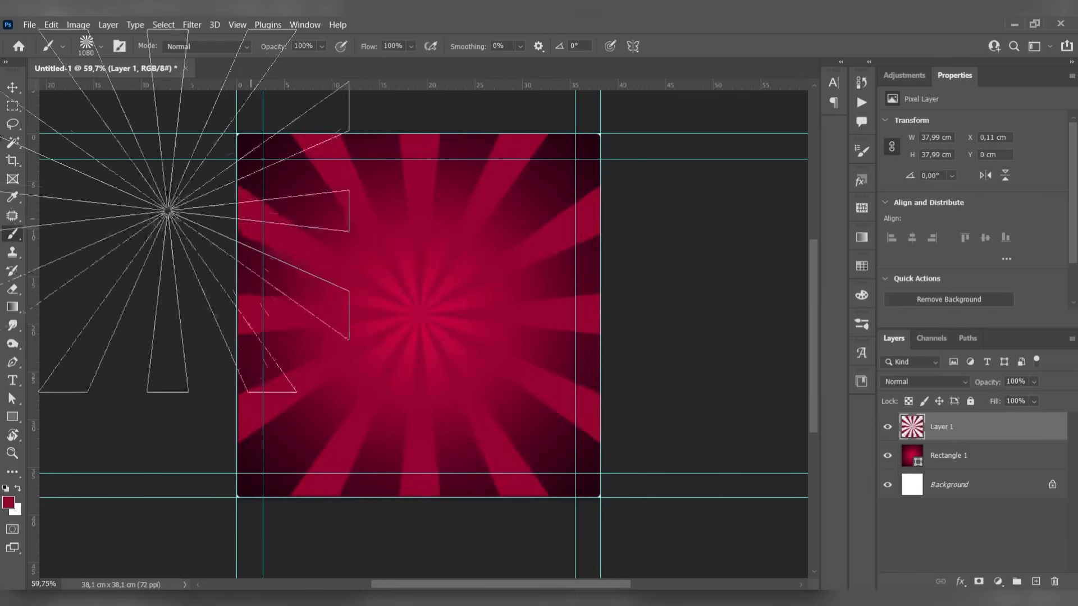
key(v)
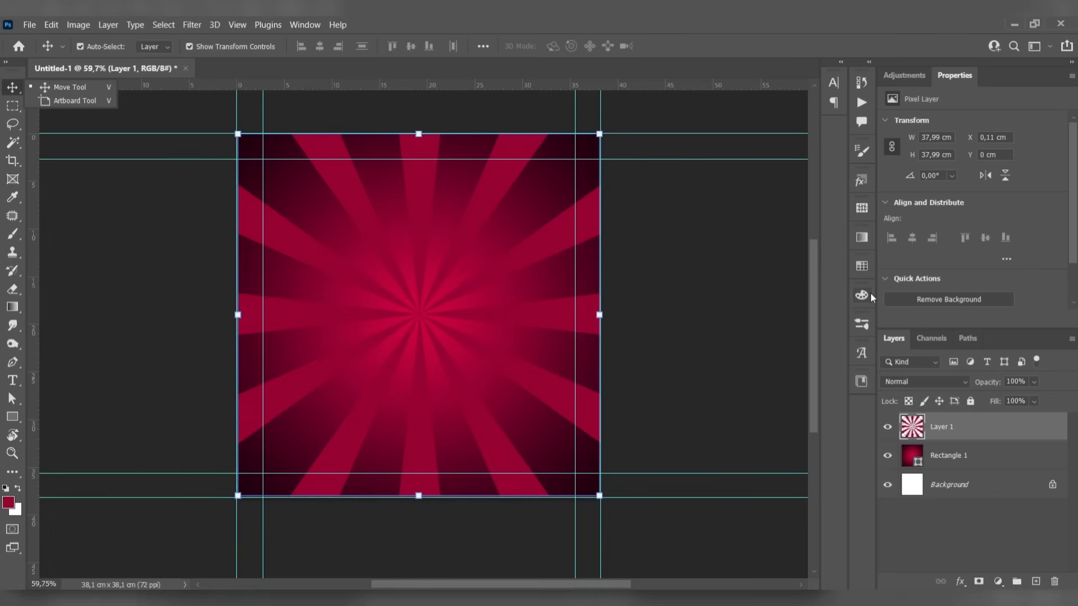
click(933, 381)
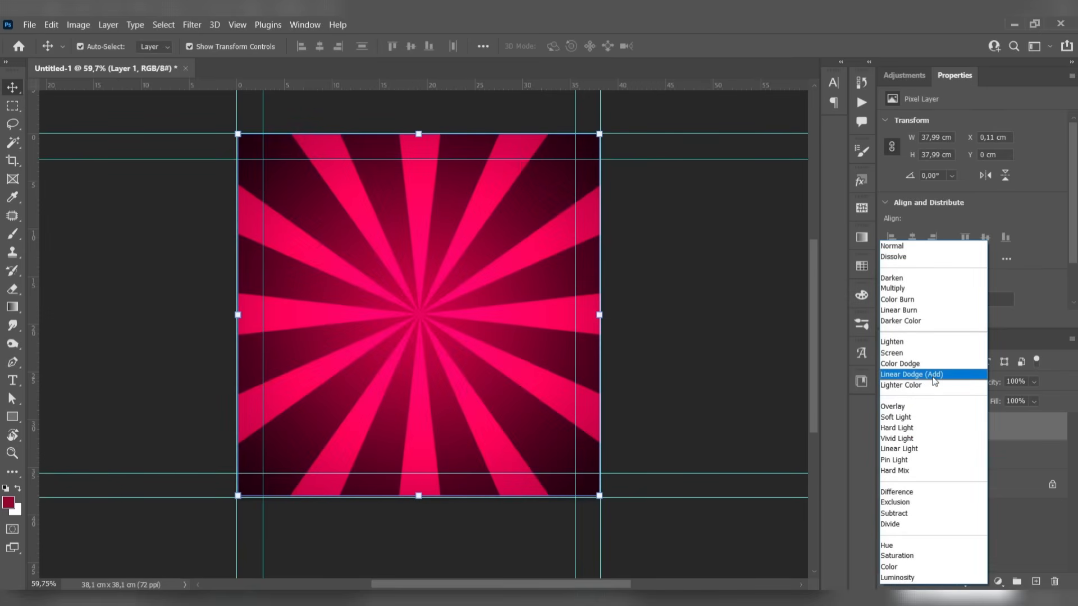
click(934, 374)
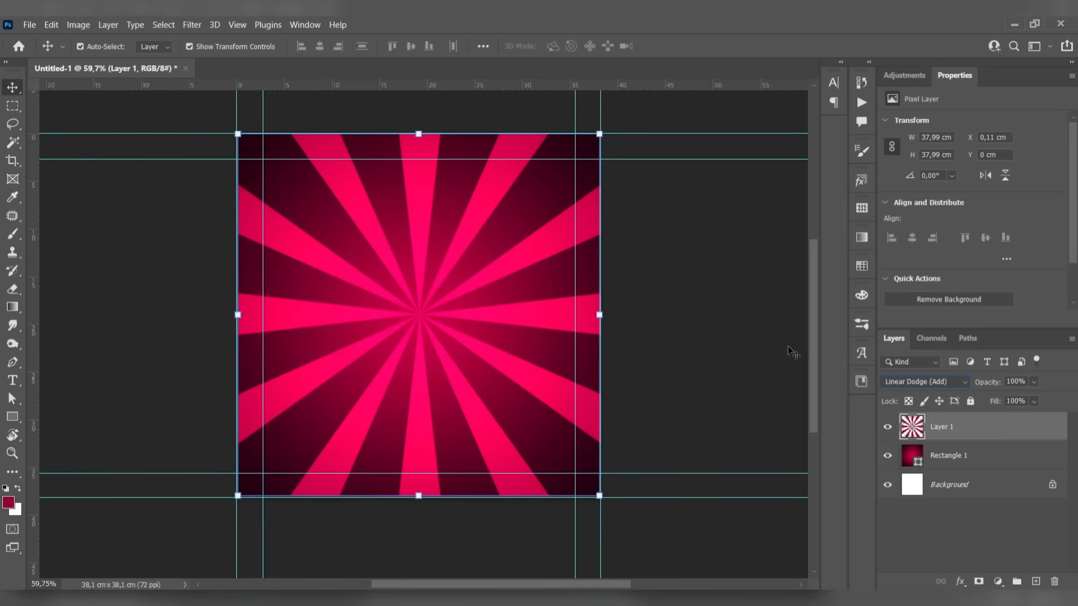
click(1013, 381)
text(8)
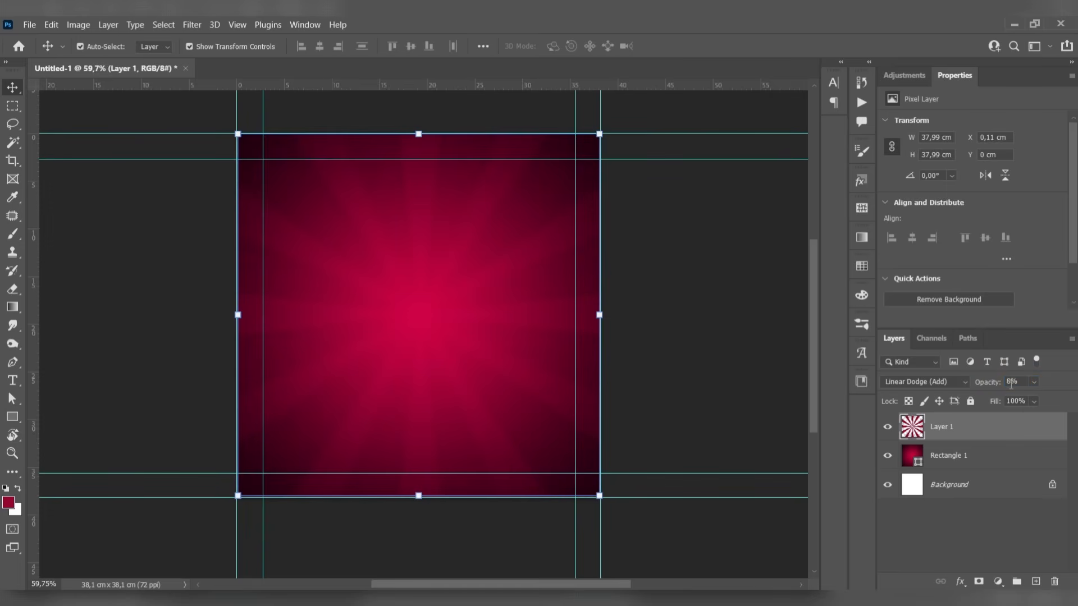
- Group the sunburst layer with the gradient rectangle layer and name the group Bavk
shift+click(996, 455)
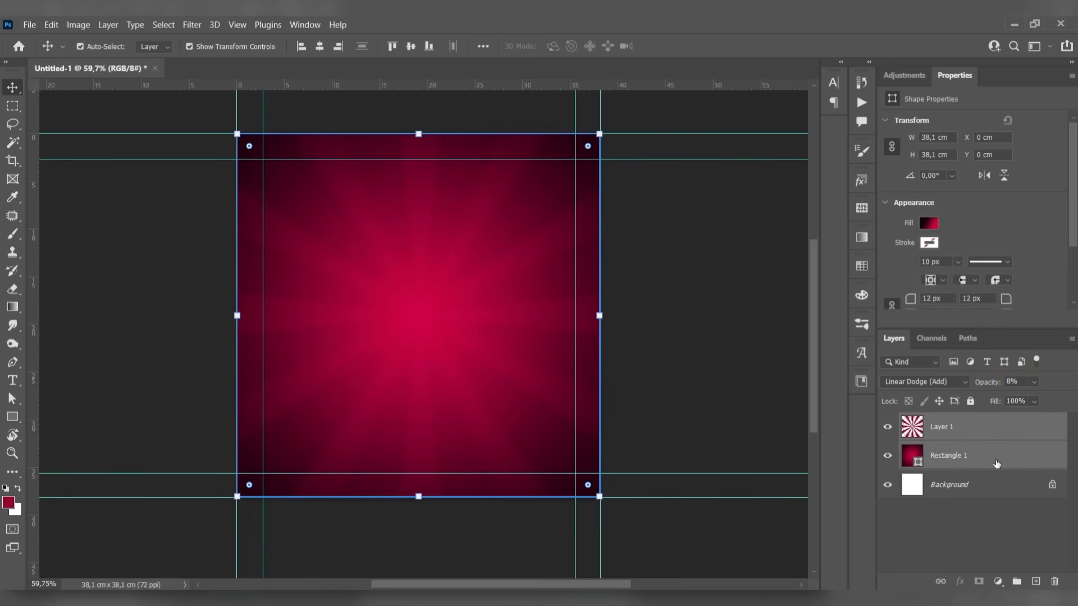
key(ctrl+g)
double_click(941, 420)
text(BA)
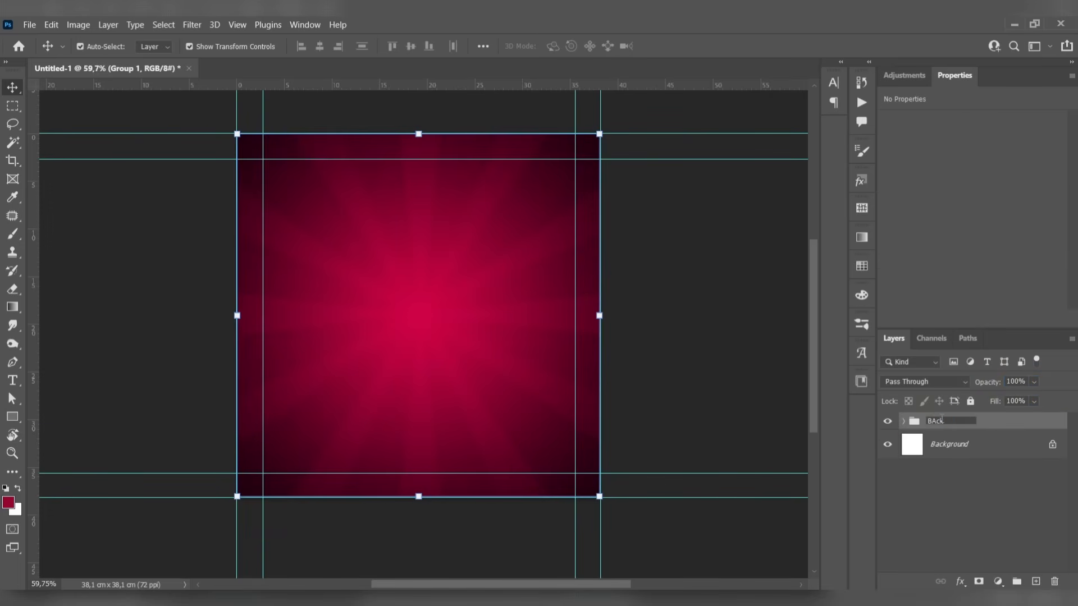
text(vk)
key(Return)
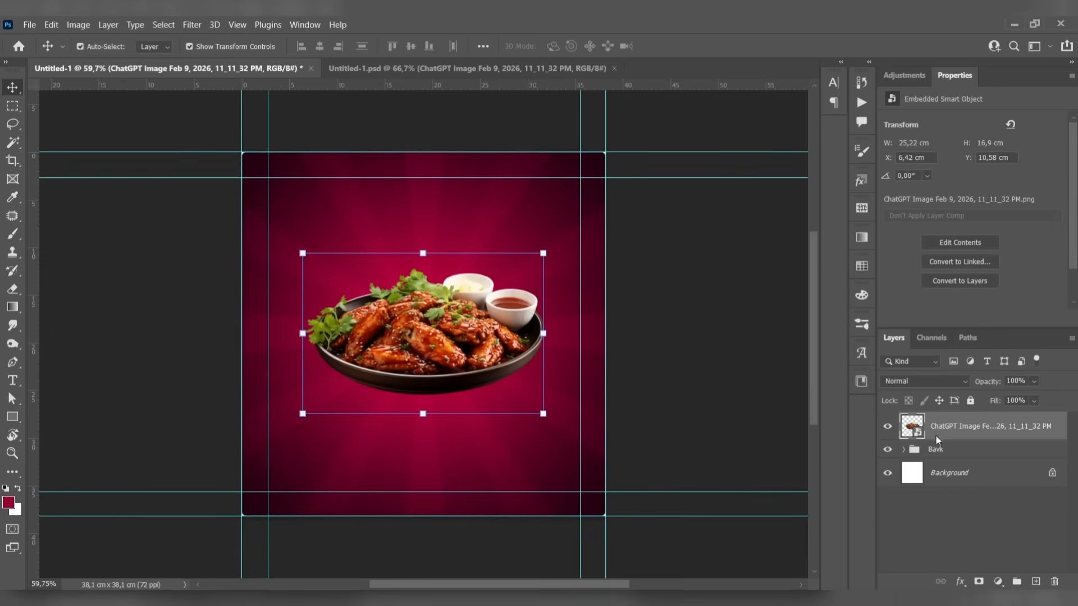
- Correct the background group's name to Back
double_click(937, 449)
text(B)
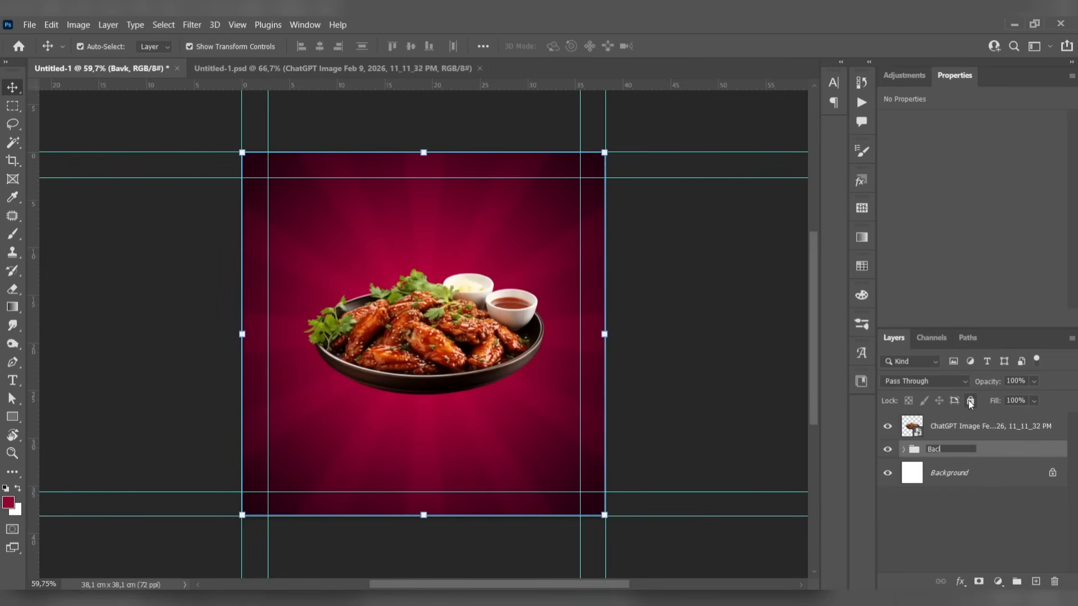
key(Return)
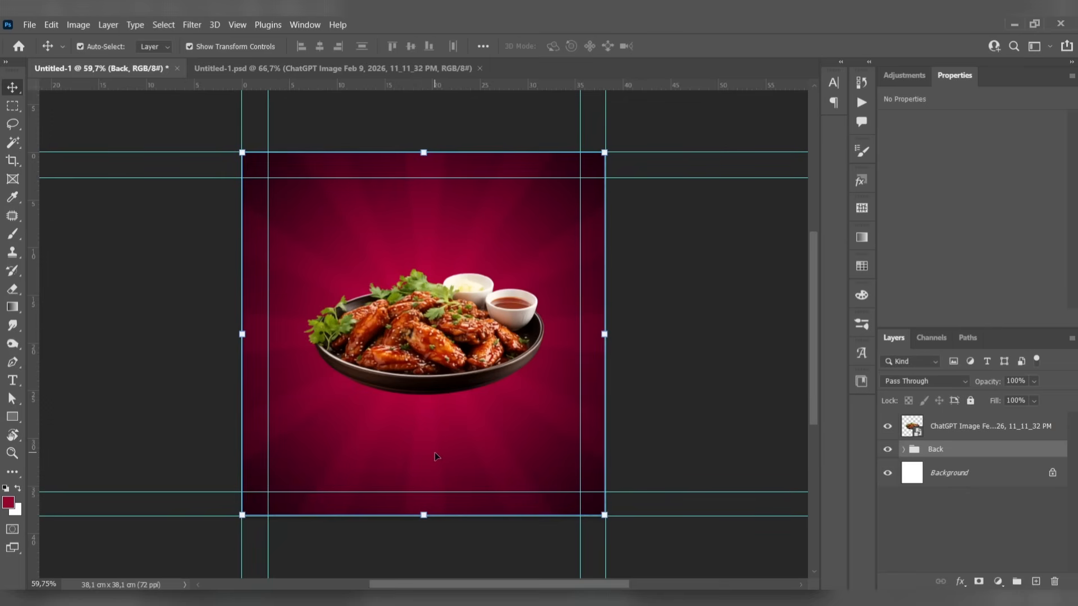
click(941, 428)
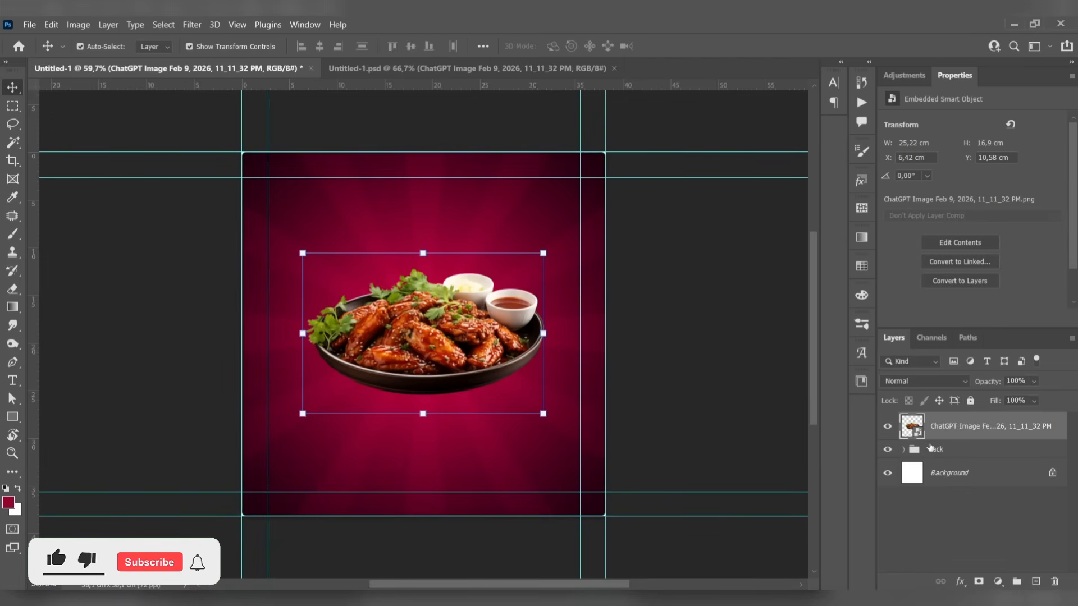
drag(941, 428, 968, 425)
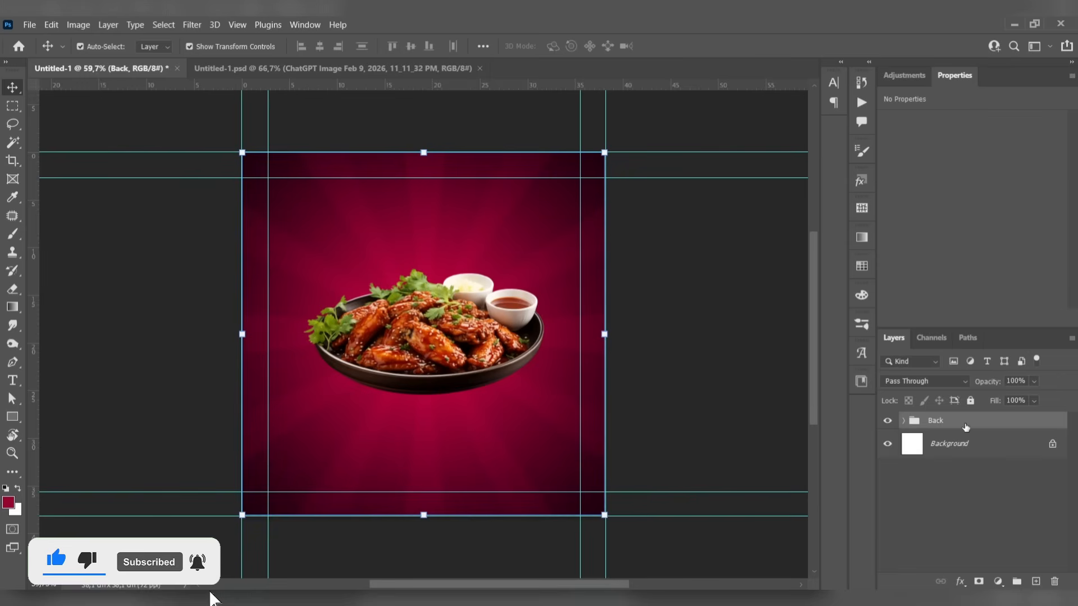
key(ctrl+z)
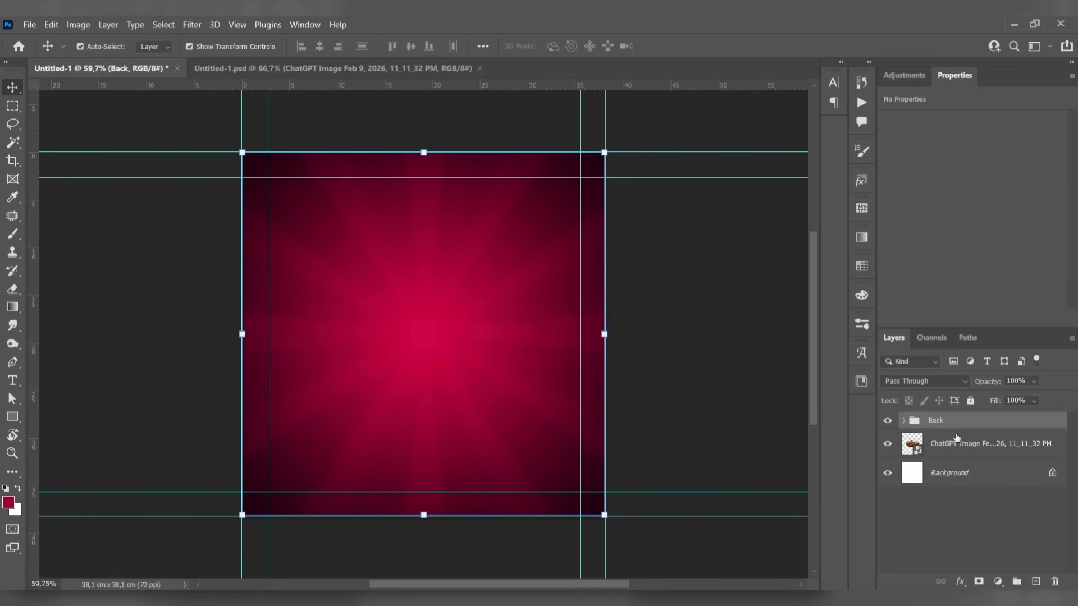
key(ctrl+z)
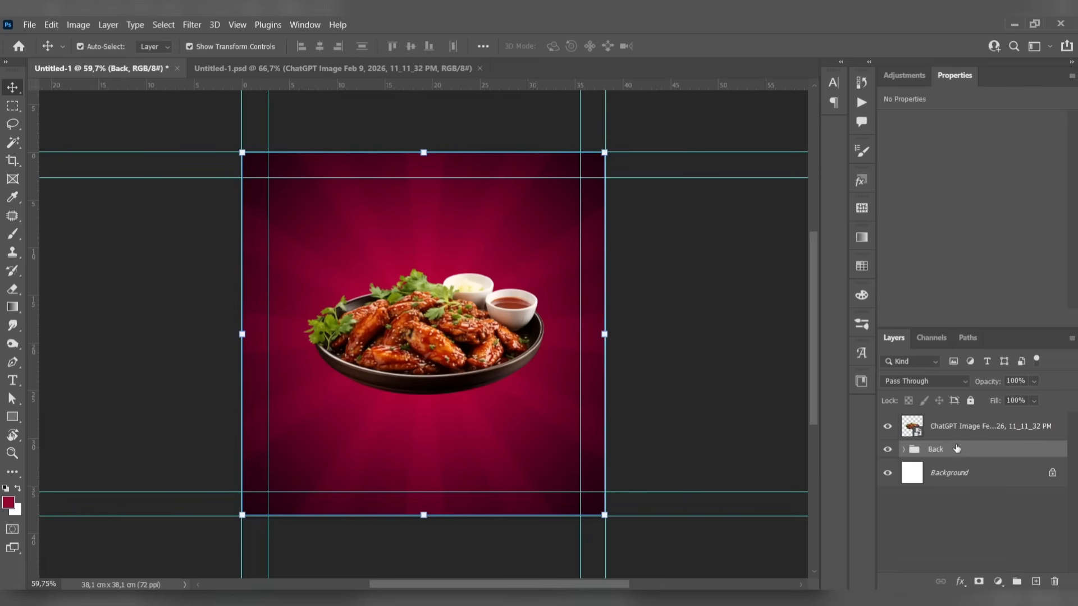
- Add a new empty layer and place it between the chicken plate image and the Back group
click(968, 429)
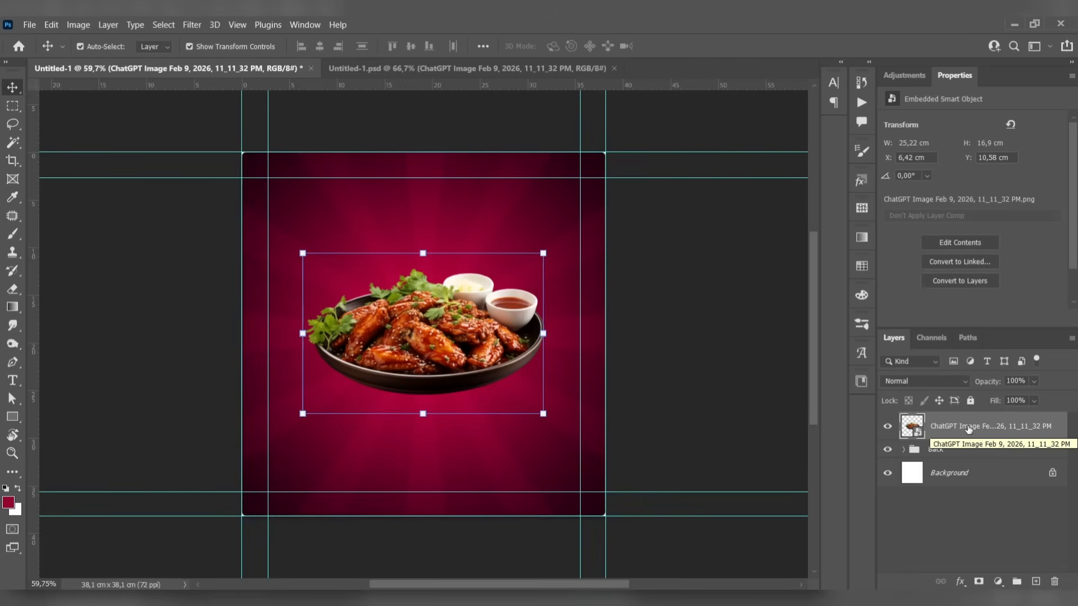
click(1035, 581)
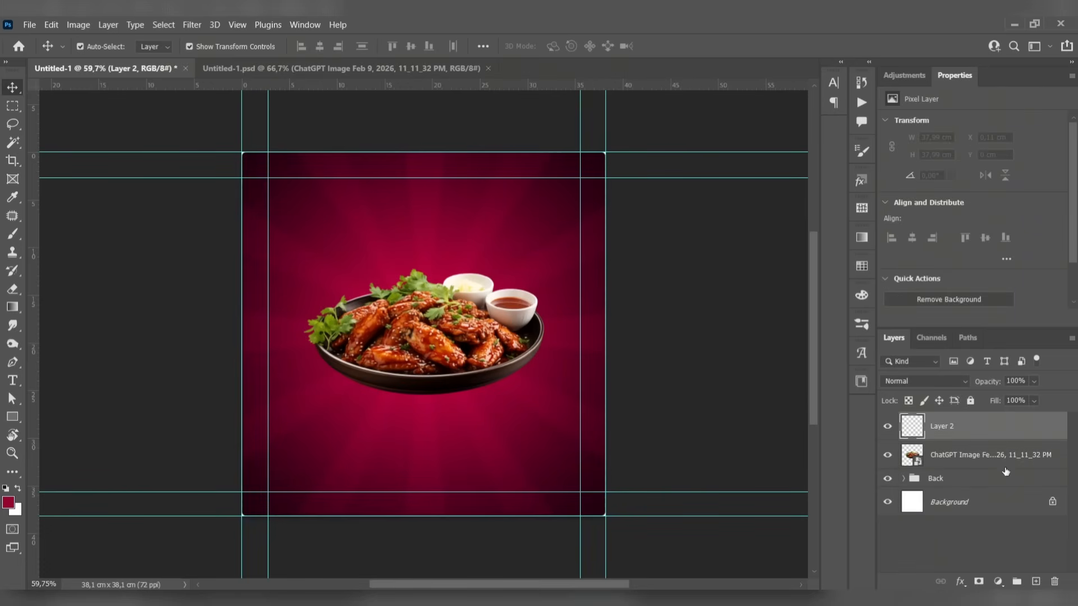
drag(1002, 429, 1001, 464)
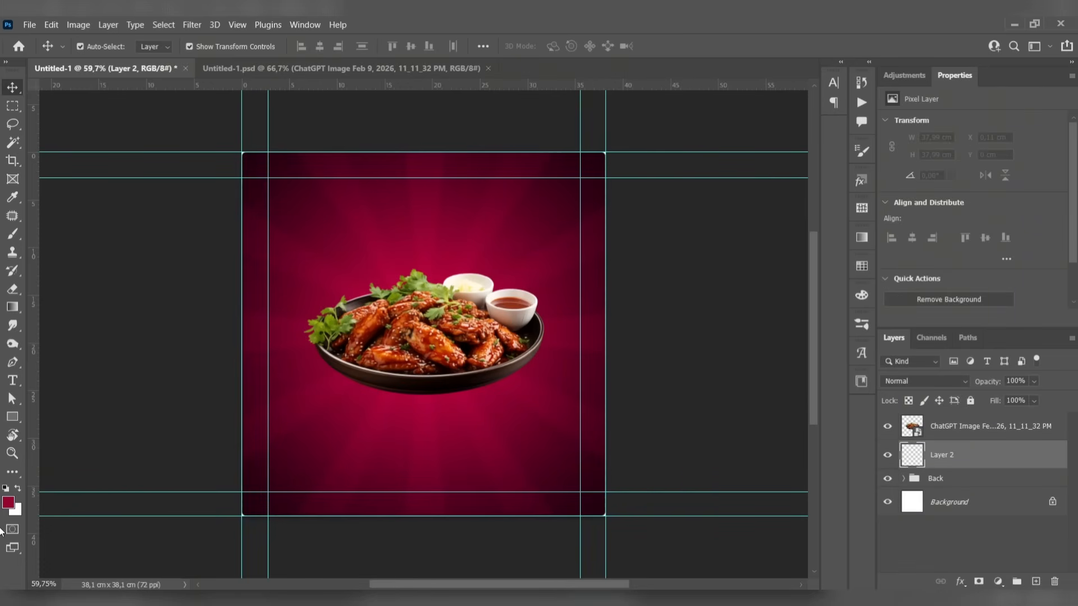
- Set the foreground colour to black
click(8, 503)
drag(654, 407, 613, 426)
click(971, 229)
- Stamp a soft black elliptical shadow under the plate on the new layer, using a flattened round brush at 1080 px
key(b)
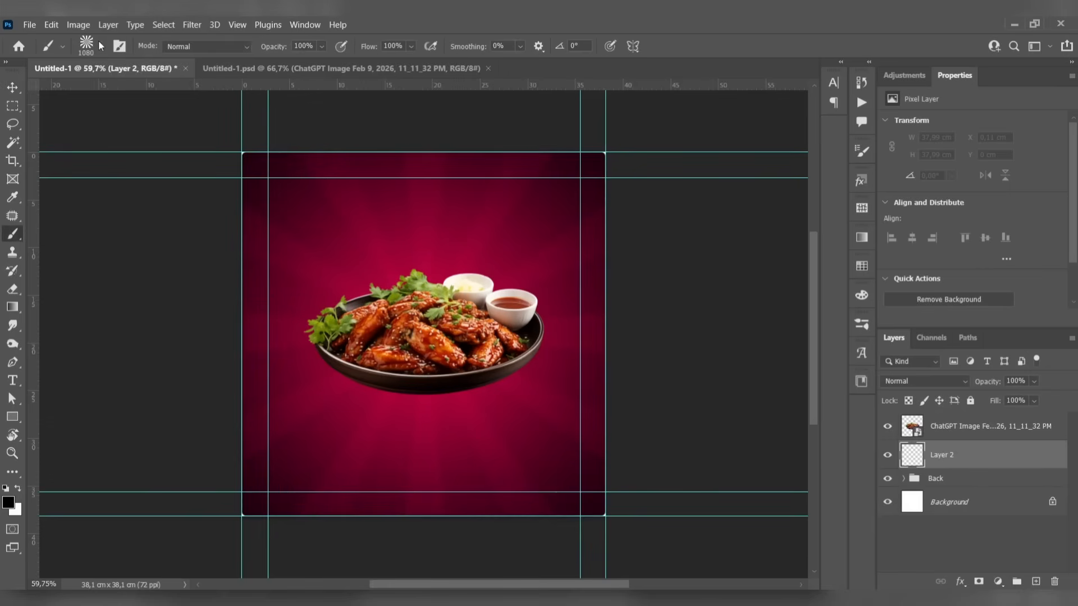
click(100, 45)
double_click(101, 175)
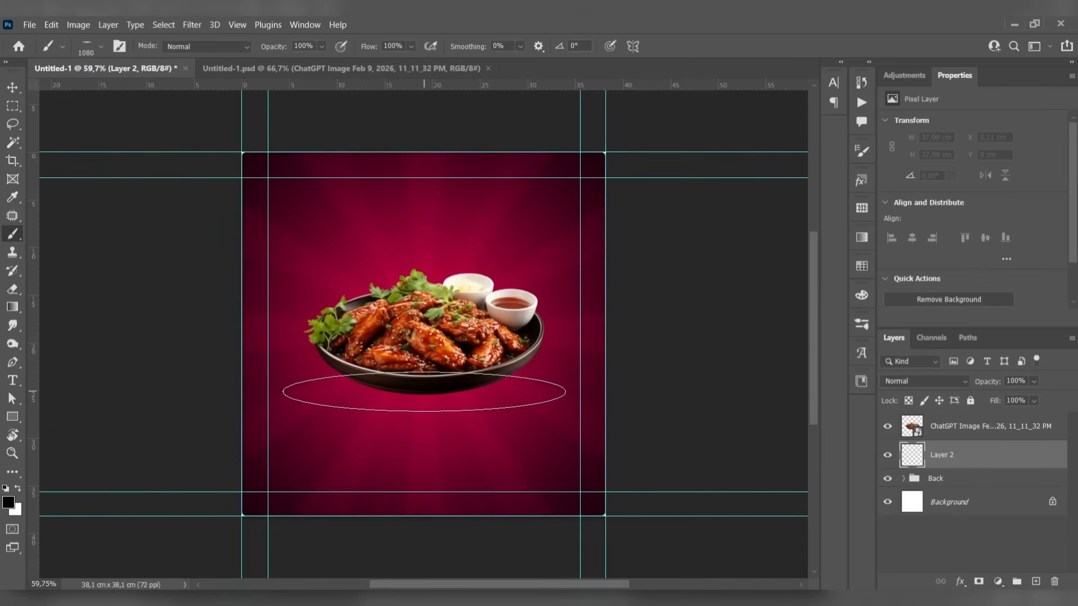
click(431, 390)
click(12, 87)
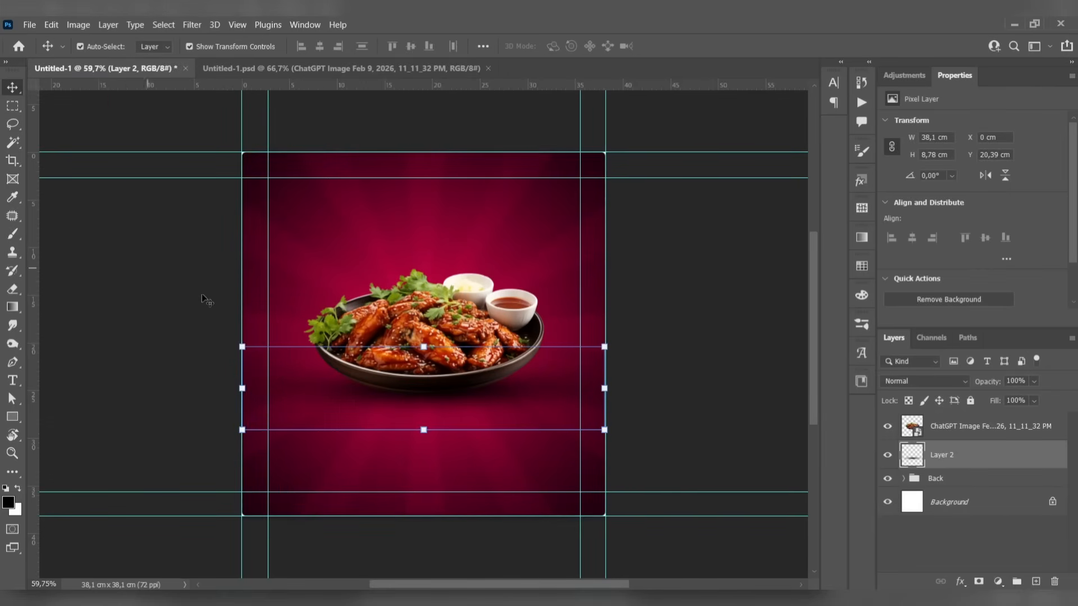
click(201, 294)
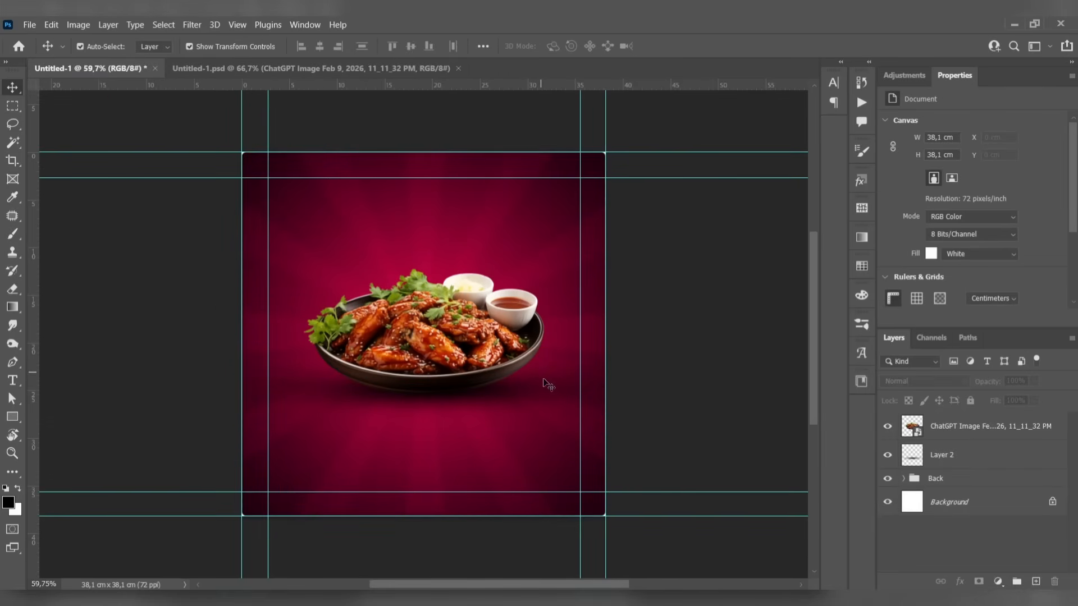
- Move the chicken plate image to the canvas centre, at X about 6.45 cm and Y about 10.54 cm
click(477, 372)
drag(456, 334, 423, 333)
click(724, 369)
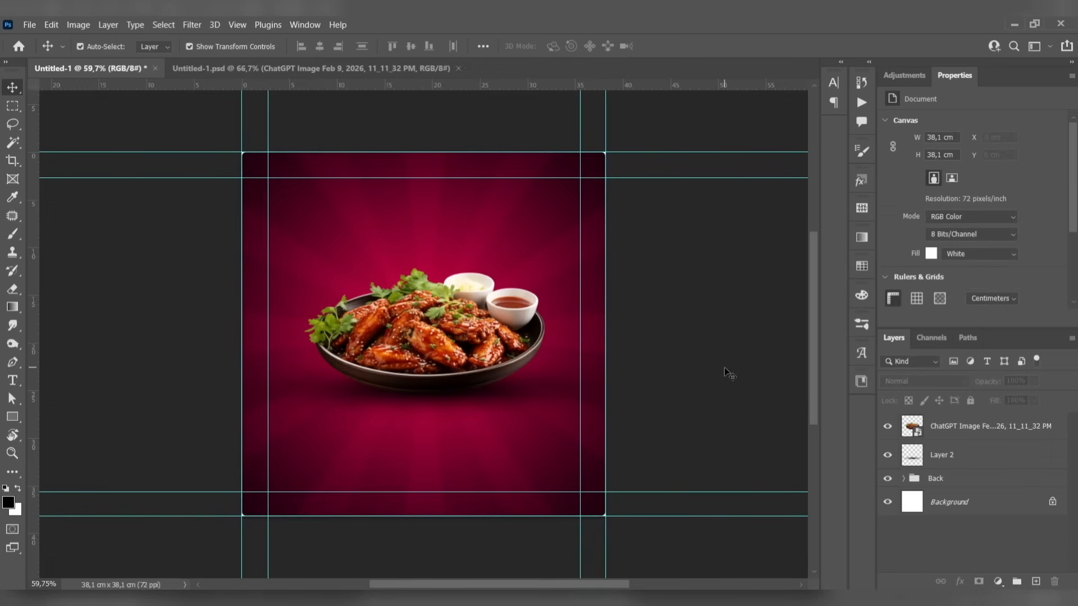
- Enlarge the plate's shadow to about 42.4 cm wide and 15.6 cm high and centre it horizontally beneath the plate
click(942, 454)
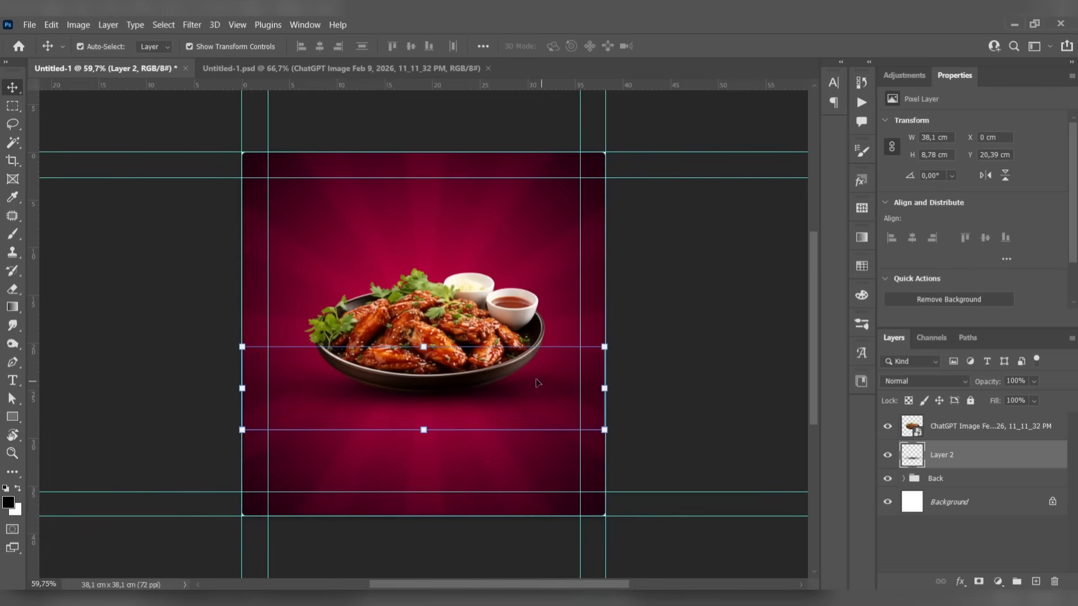
drag(425, 346, 430, 318)
drag(424, 430, 424, 456)
drag(484, 400, 484, 394)
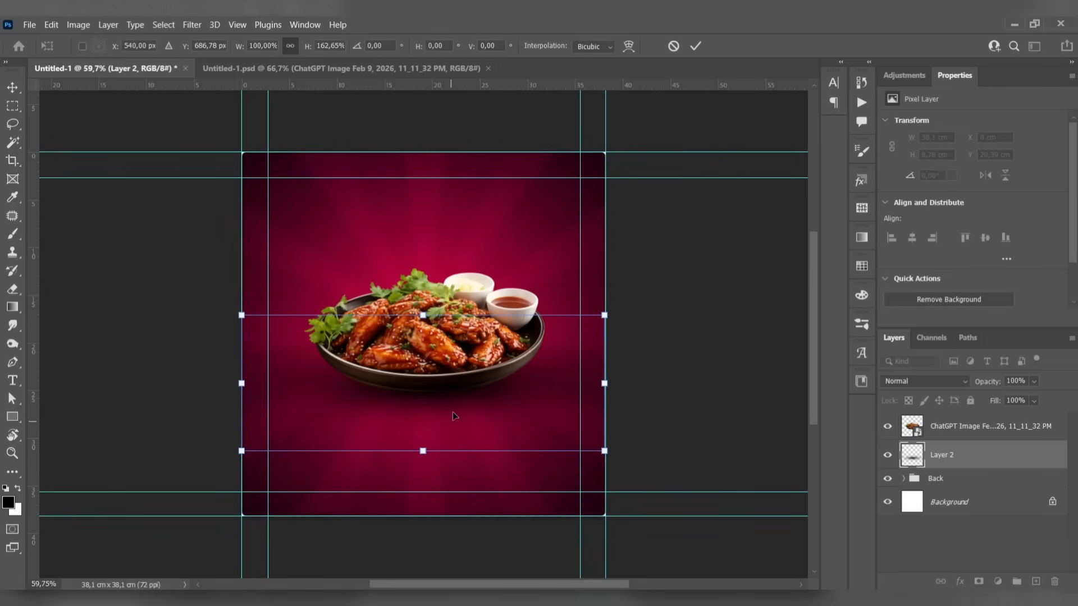
drag(242, 383, 219, 383)
drag(604, 384, 623, 383)
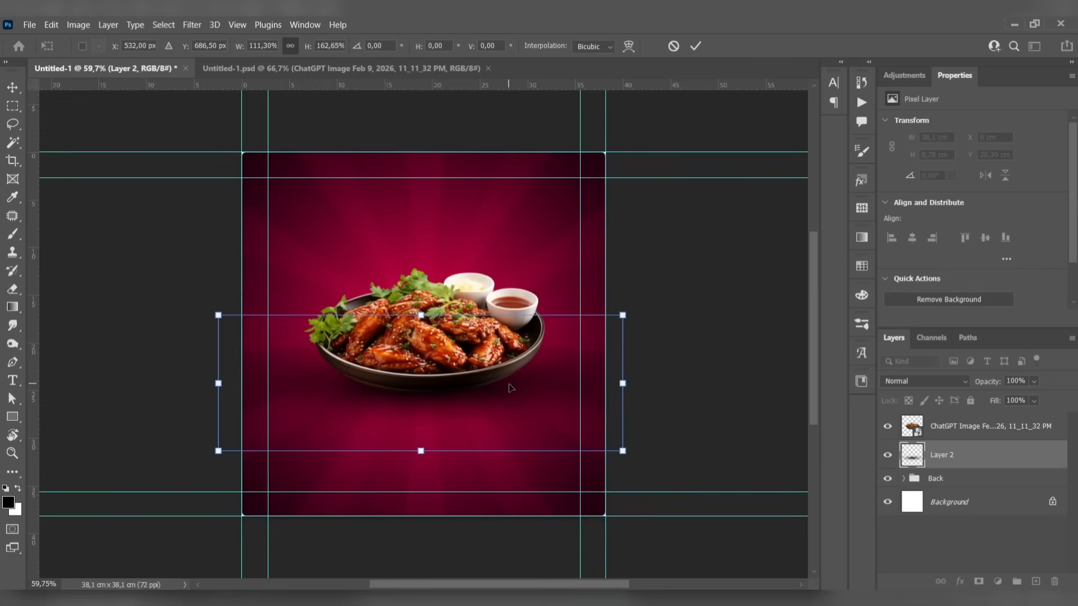
drag(512, 387, 507, 388)
drag(424, 315, 431, 299)
click(104, 126)
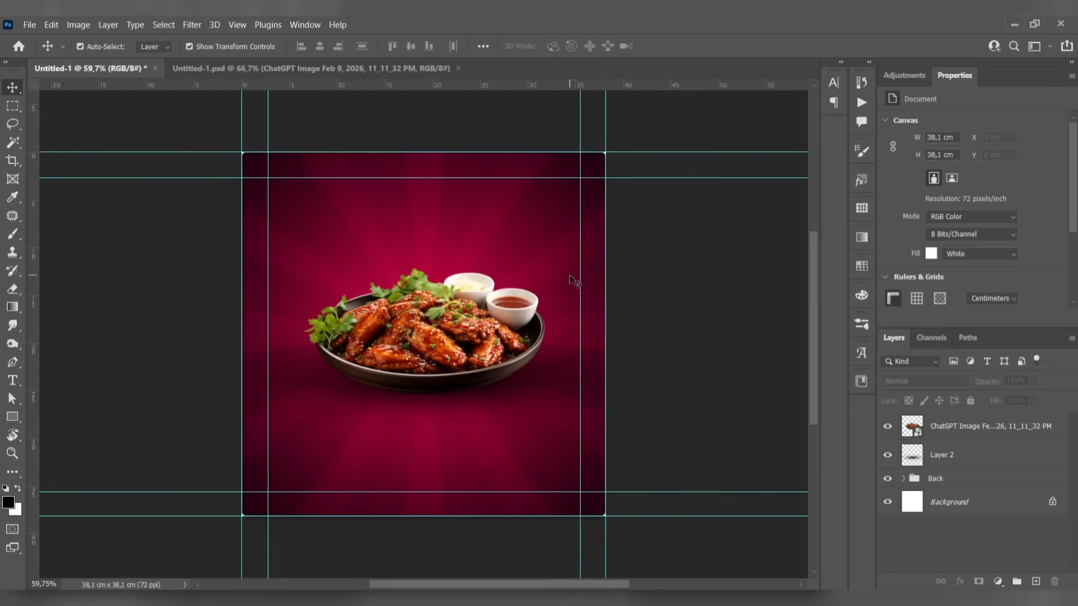
- Set the opacity of the plate's shadow layer to 89%
click(952, 432)
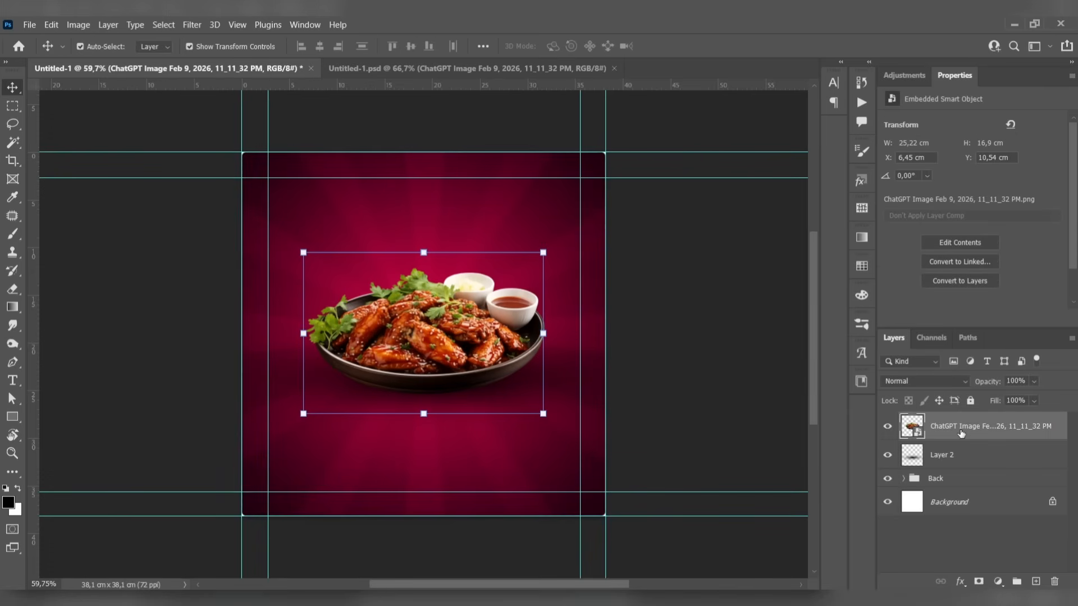
click(957, 456)
drag(999, 386, 993, 384)
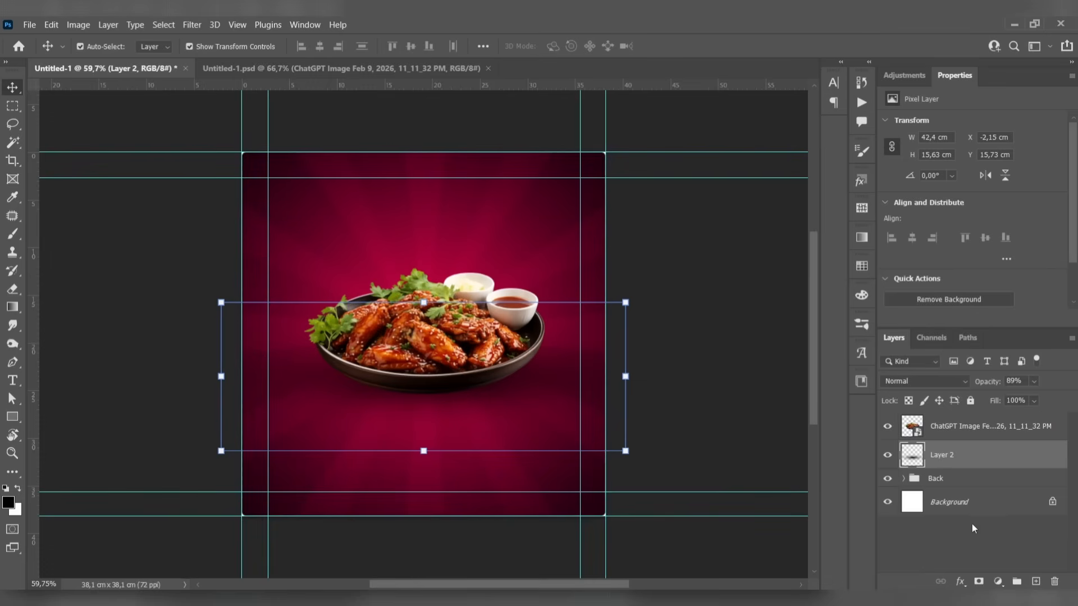
- Add a Hue/Saturation adjustment clipped to the chicken plate image and set its saturation to +8
click(976, 432)
click(998, 581)
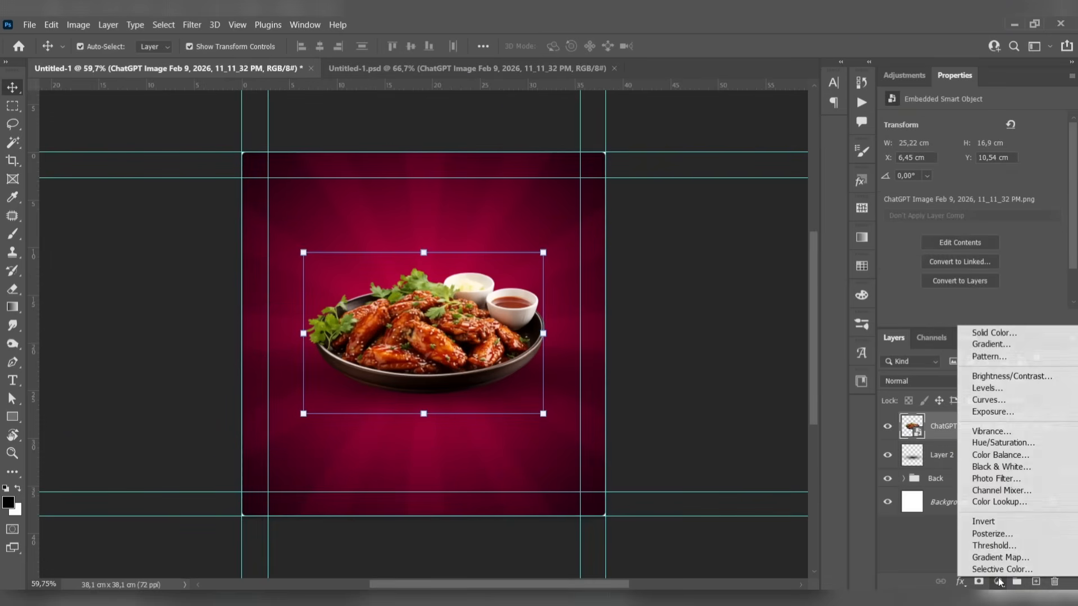
click(997, 443)
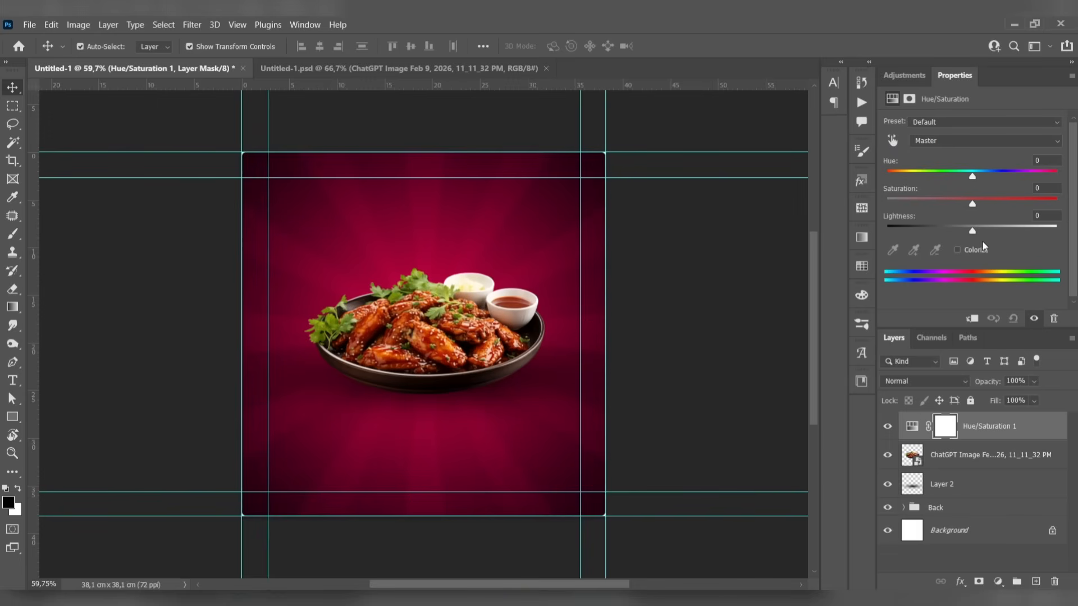
click(971, 319)
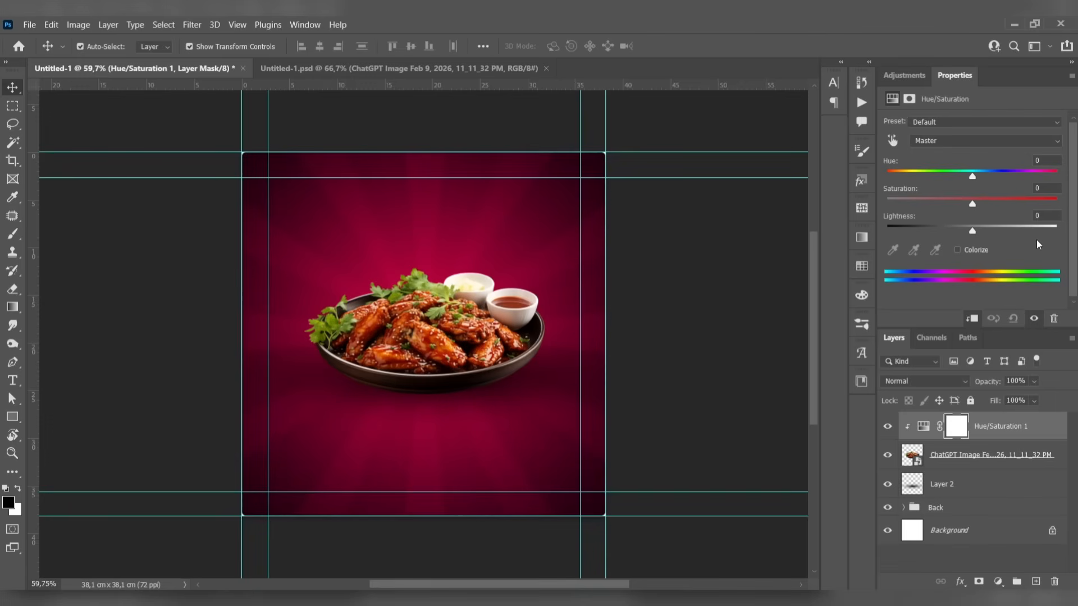
drag(972, 204, 977, 204)
- Add a Levels adjustment clipped to the chicken plate image and set its black input level to 7
click(997, 582)
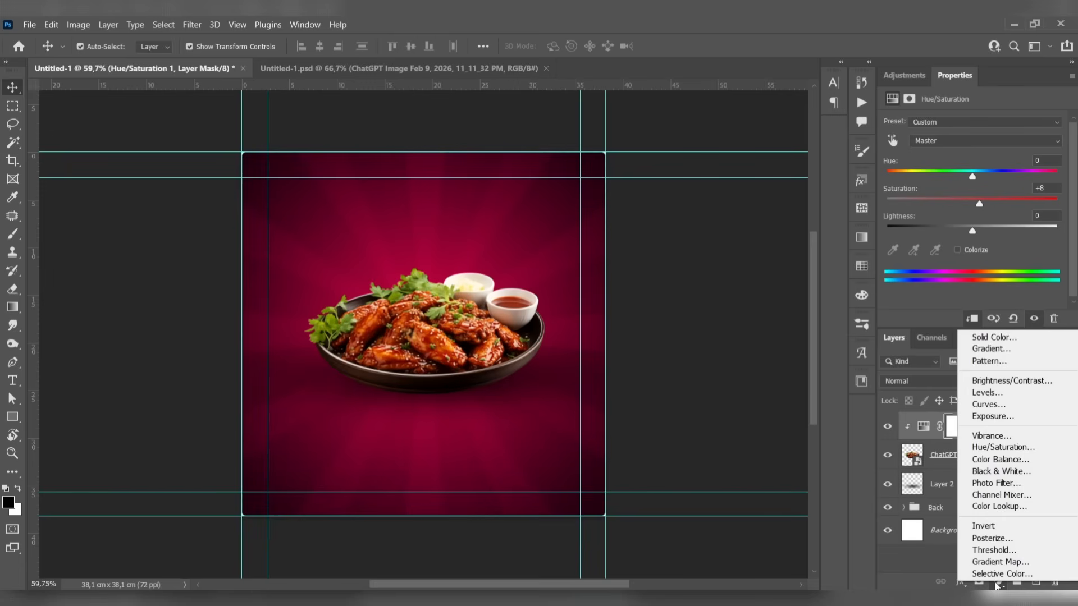
click(963, 391)
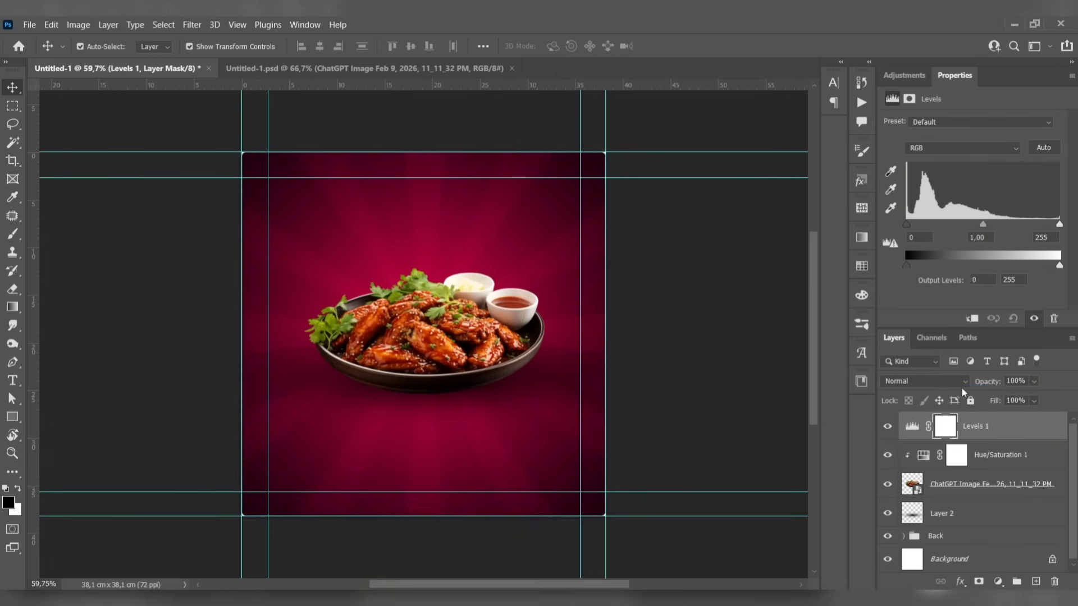
click(971, 318)
drag(909, 226, 910, 227)
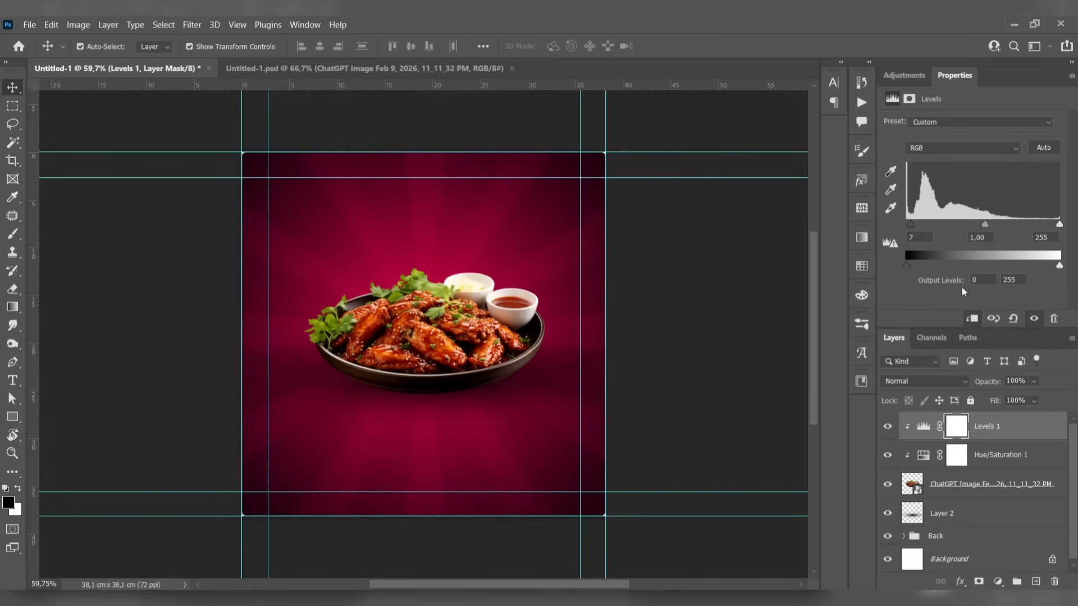
- Add a Vibrance adjustment clipped to the chicken plate image and increase its vibrance
click(998, 581)
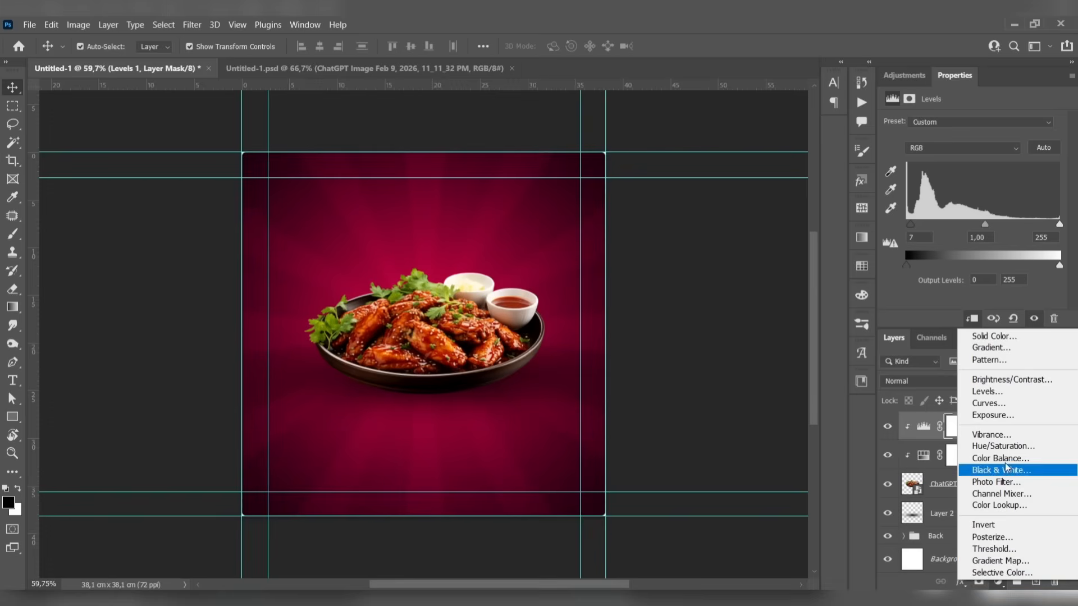
click(1005, 435)
click(971, 318)
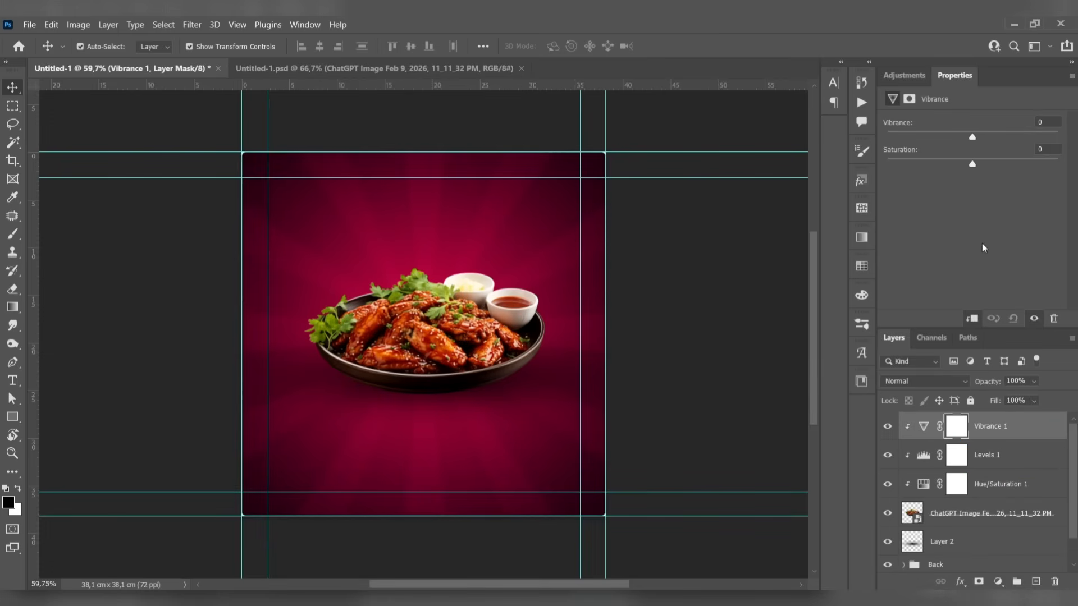
drag(972, 136, 1019, 141)
- Group the plate image, its shadow and its adjustment layers, and name the group Image
scroll(965, 494, down, 1)
shift+click(955, 521)
key(ctrl+g)
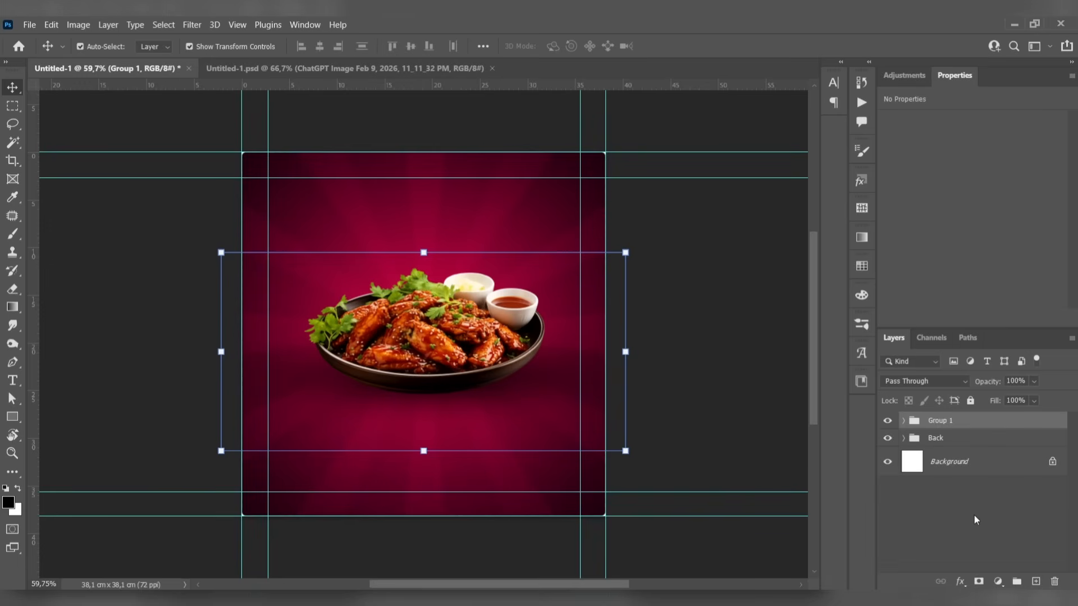
double_click(940, 421)
text(Image)
key(Return)
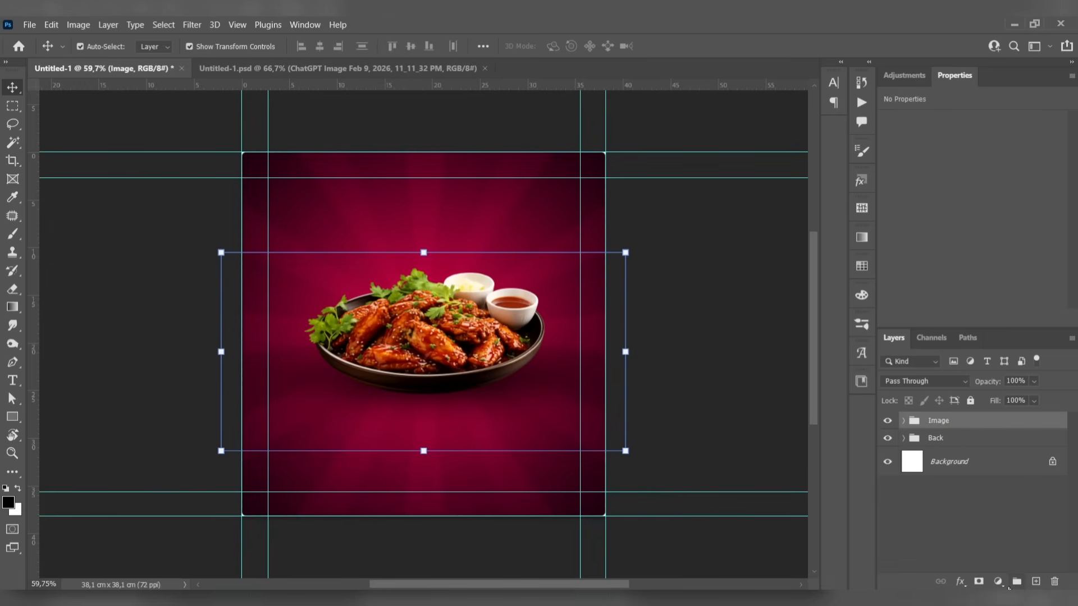
click(117, 422)
key(u)
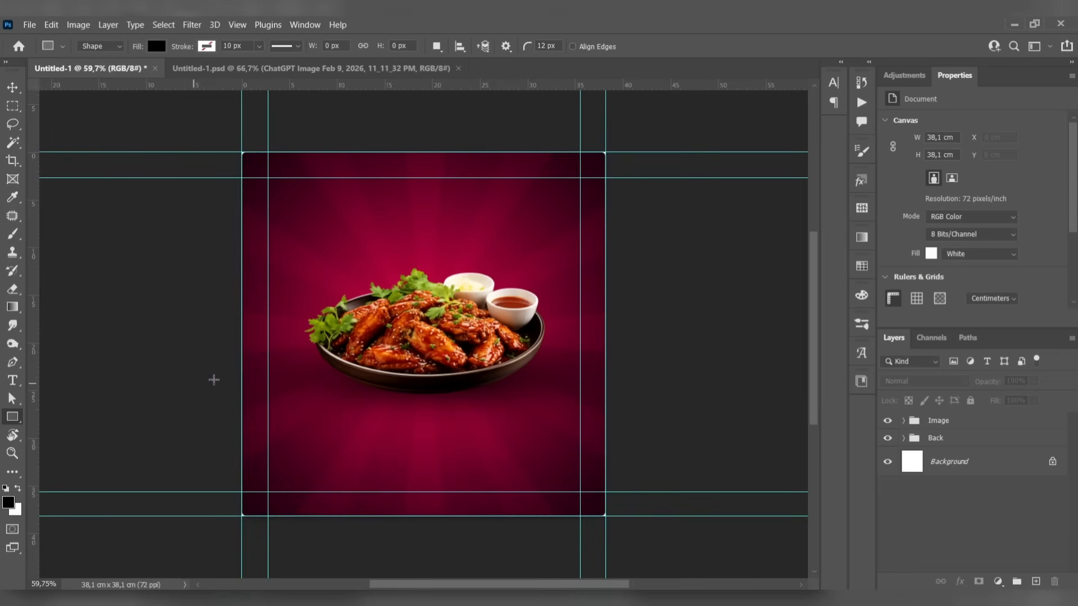
drag(507, 452, 539, 482)
click(932, 223)
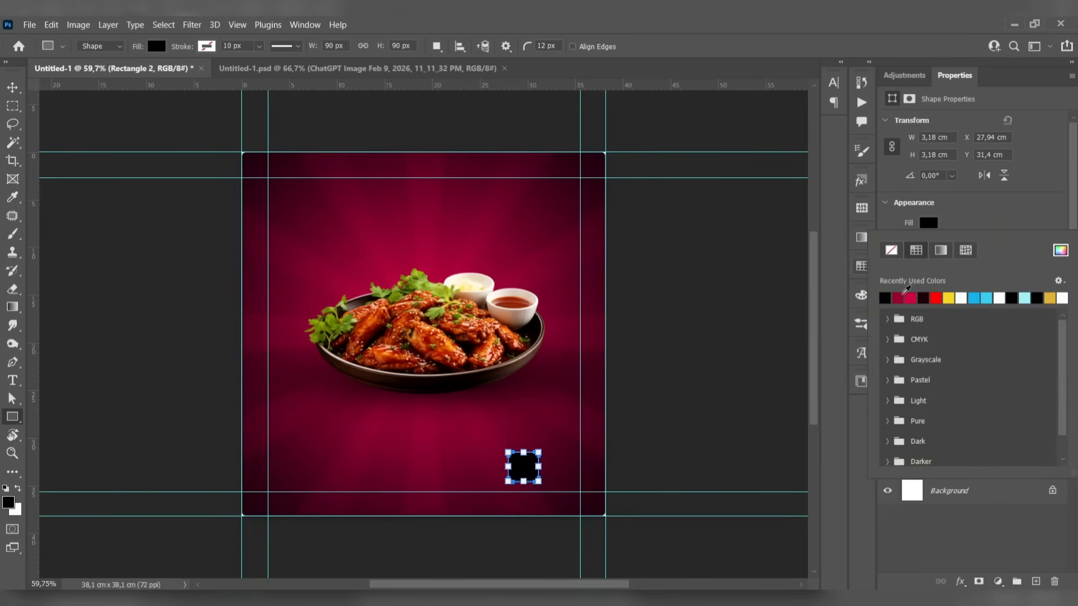
click(910, 297)
click(929, 223)
click(929, 242)
click(948, 317)
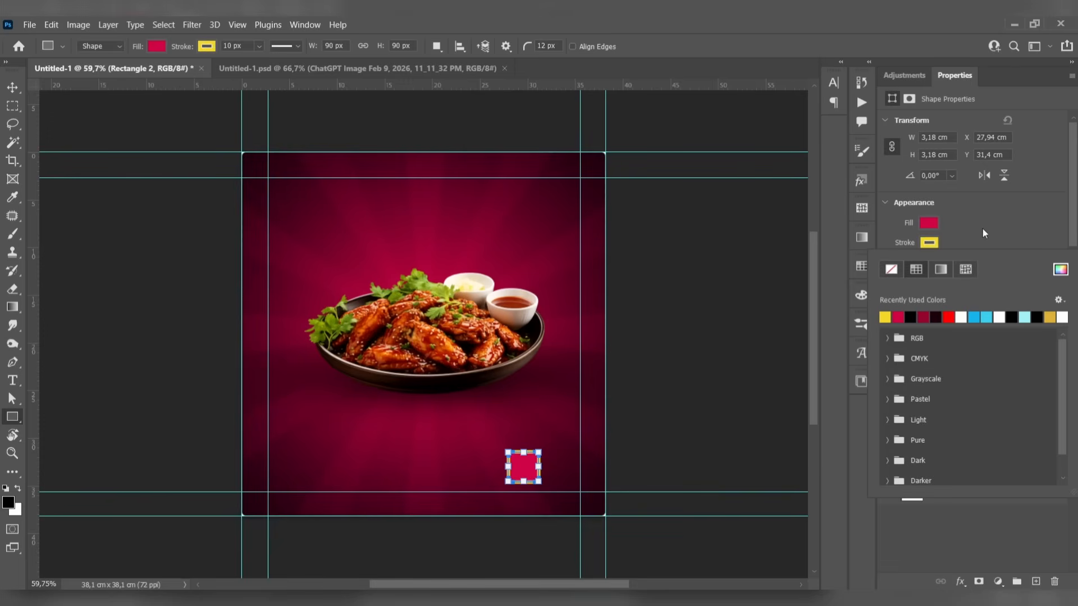
click(983, 229)
key(v)
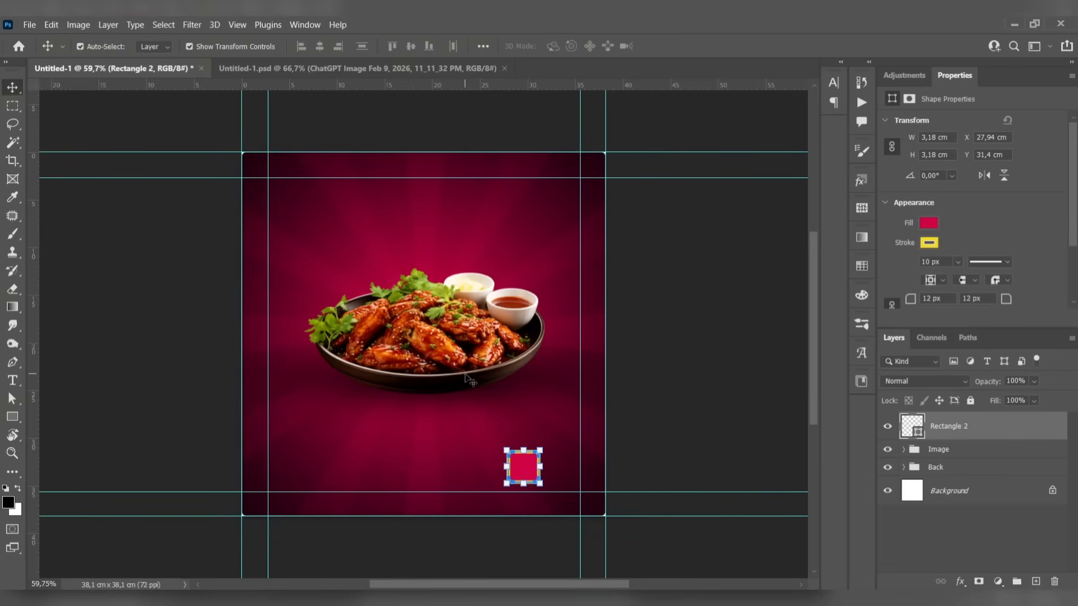
key(Delete)
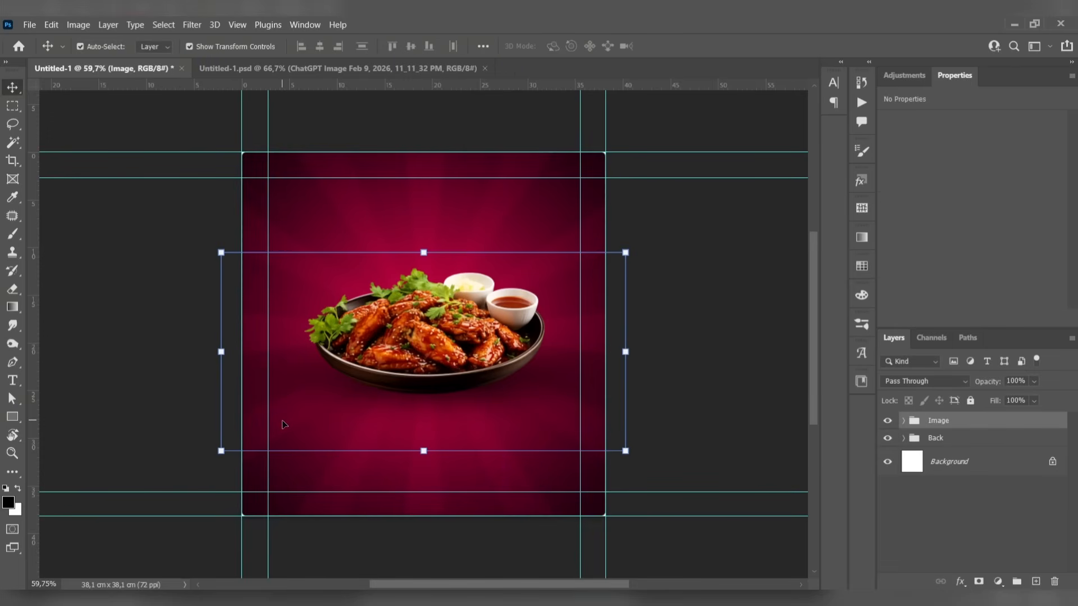
- Draw a circle about 2.7 cm across near the canvas's lower-right corner with a yellow fill and a yellow 10 px stroke
click(12, 417)
click(72, 430)
drag(505, 451, 598, 467)
click(932, 223)
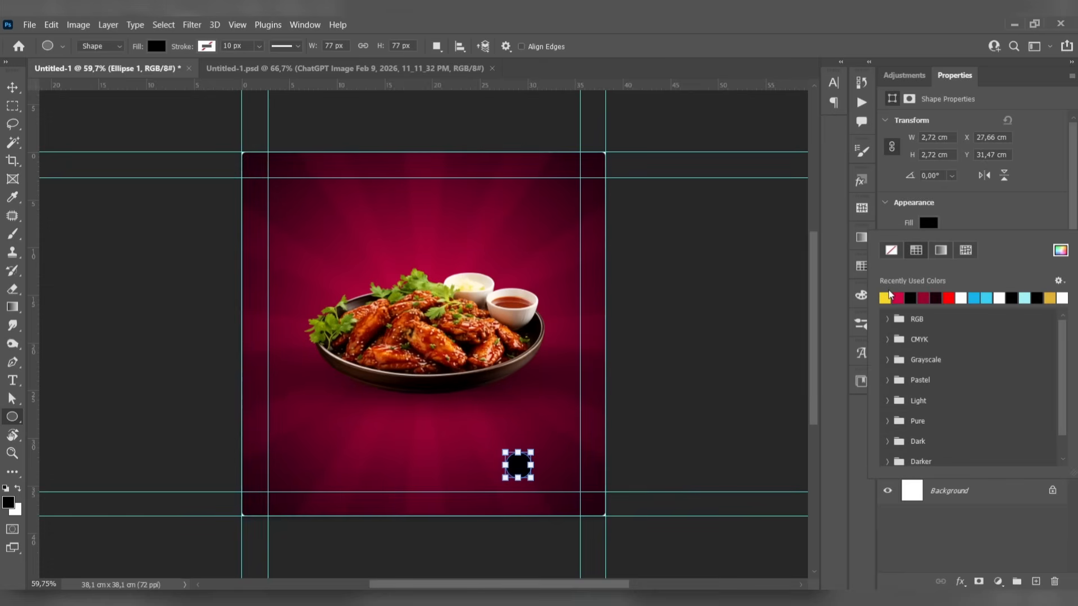
click(888, 296)
click(966, 220)
click(929, 243)
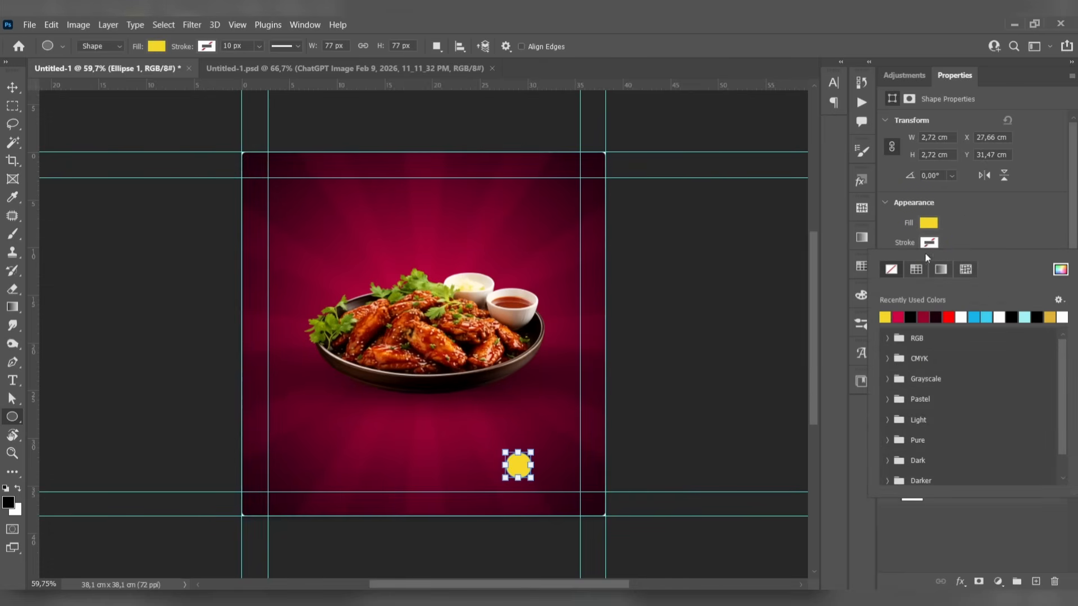
click(916, 269)
click(960, 211)
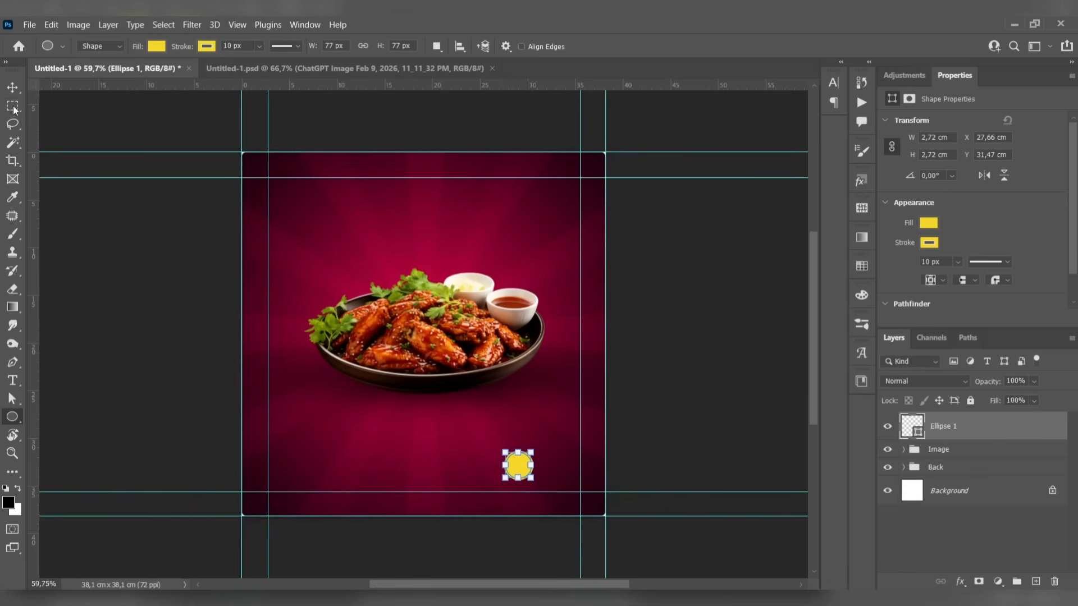
- Move the yellow circle to the intersection of the lower and right margin guides
key(v)
drag(517, 464, 566, 478)
click(193, 259)
click(565, 477)
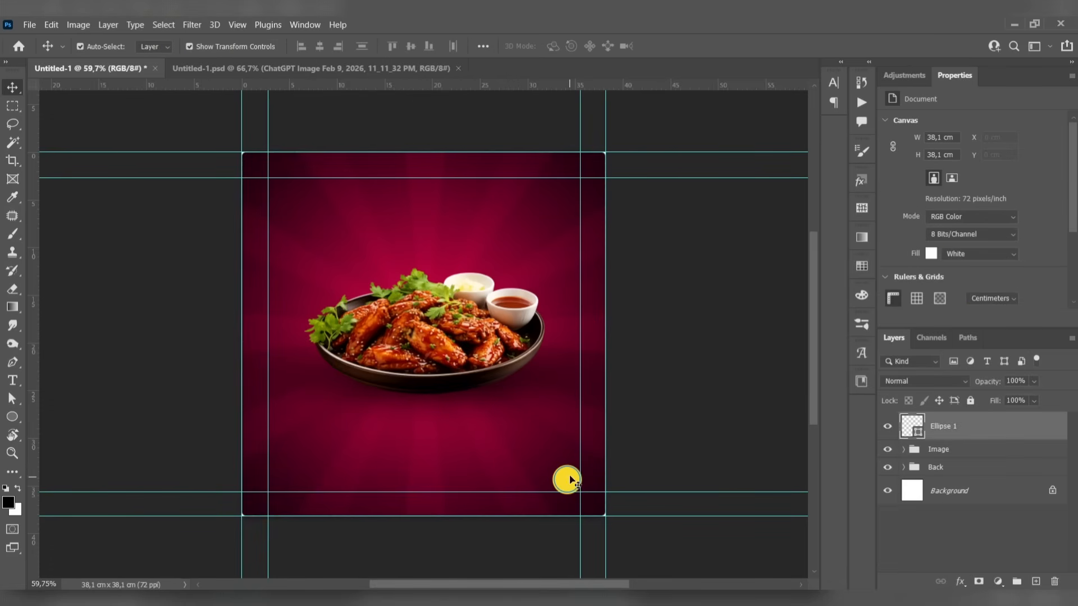
click(162, 336)
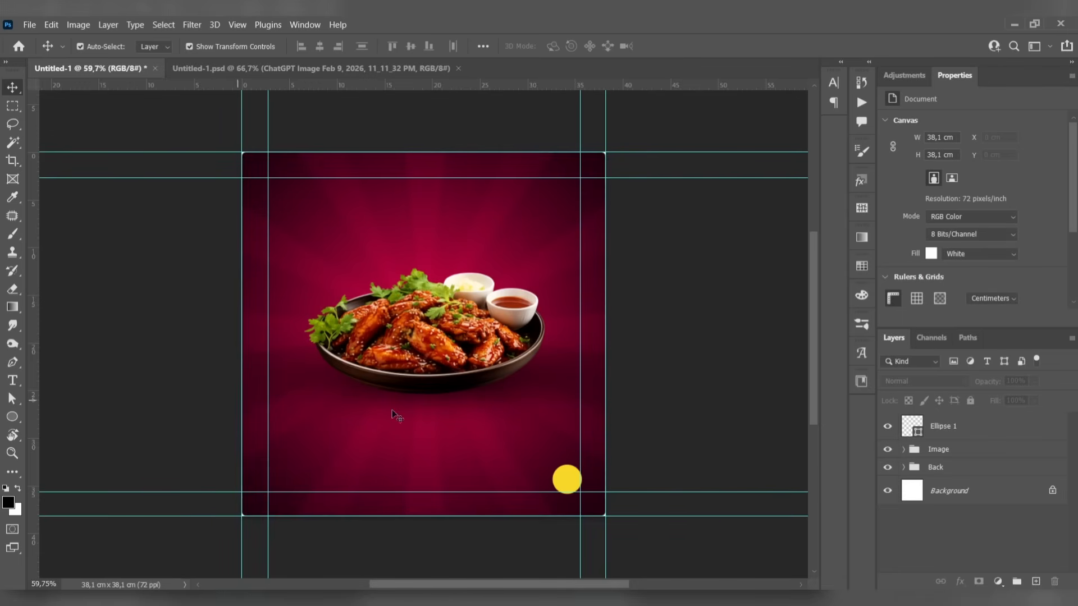
- Change the circle's fill colour to ffc600
double_click(909, 426)
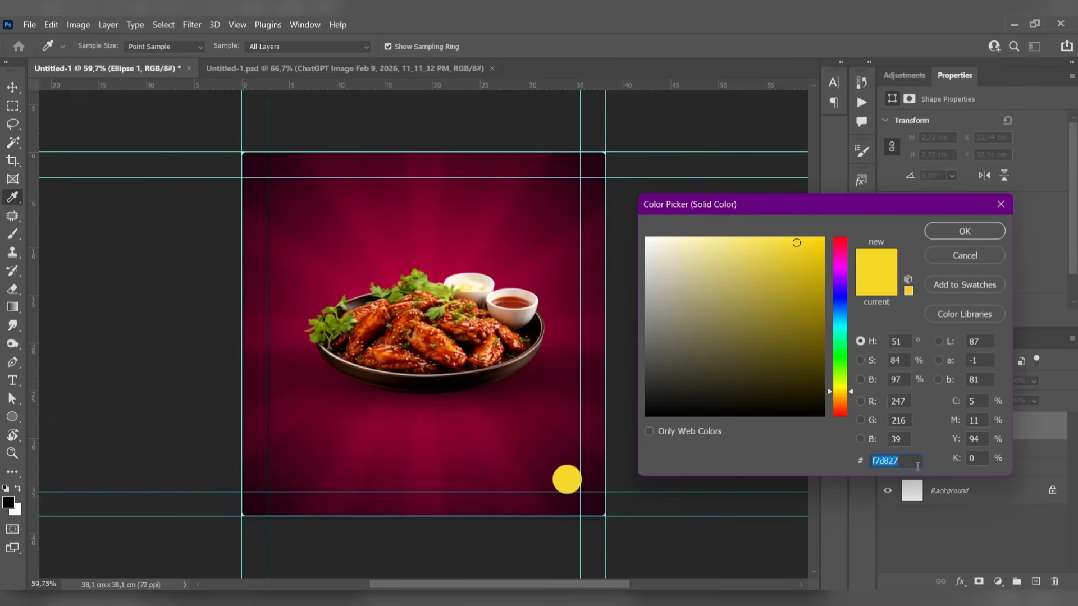
text(ffc600)
click(964, 231)
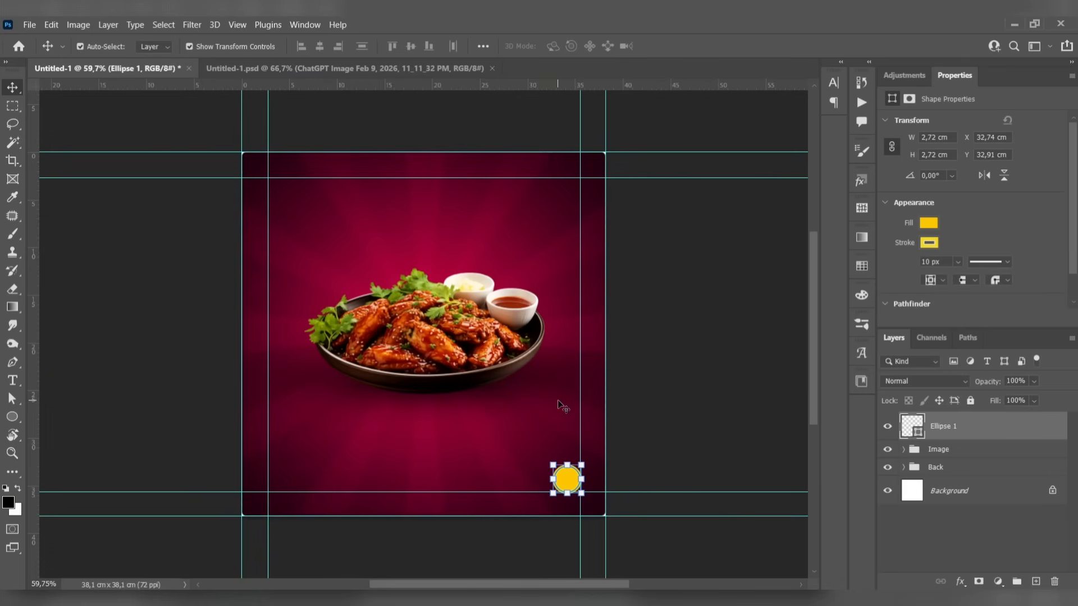
click(731, 426)
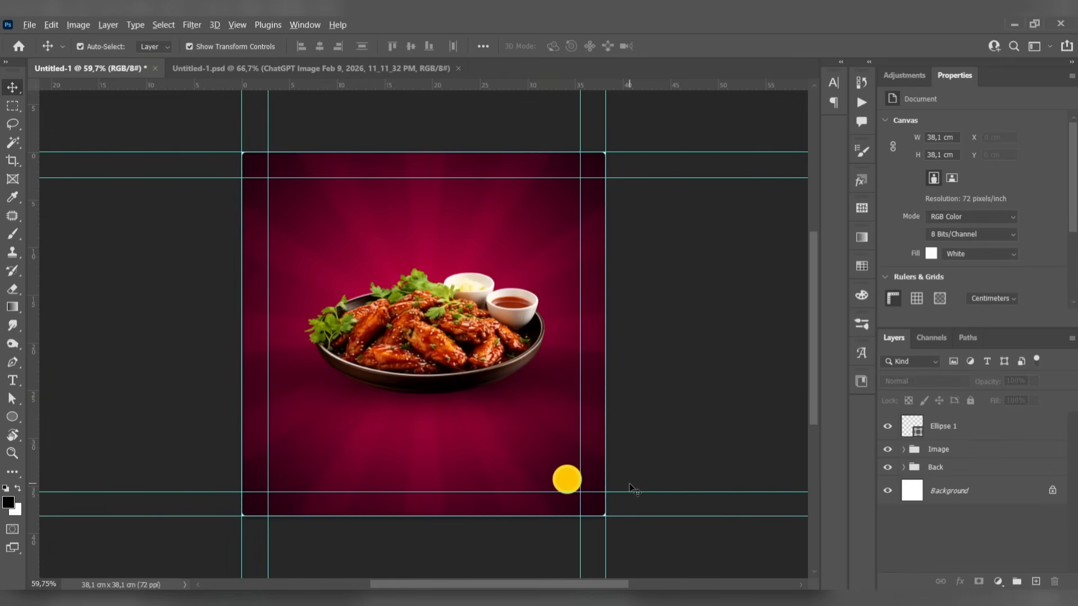
- Shrink the circle slightly so its lower edge meets the lower margin guide
scroll(633, 491, up, 3)
scroll(566, 418, up, 4)
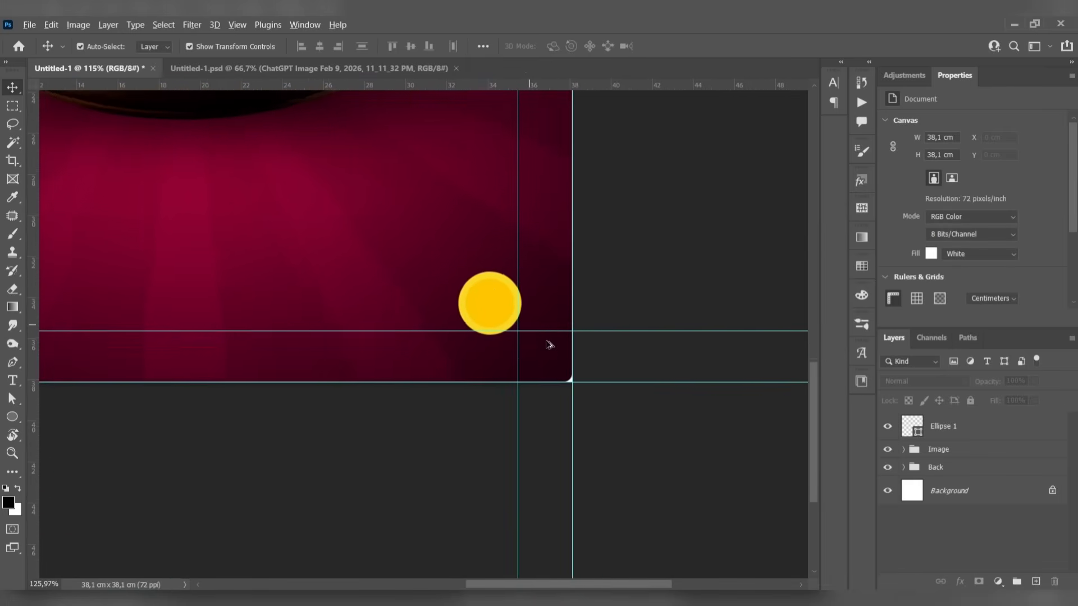
click(483, 341)
drag(485, 356, 485, 351)
key(Return)
click(711, 223)
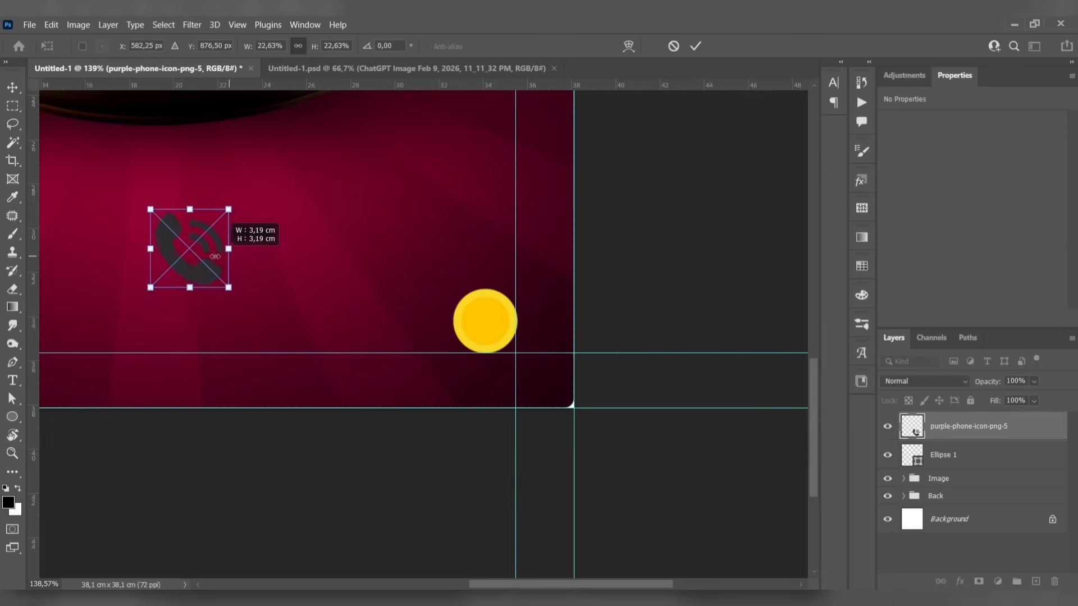
- Scale the placed phone icon to about 14.58% and centre it on the yellow circle
drag(228, 247, 485, 293)
drag(494, 330, 493, 336)
key(Return)
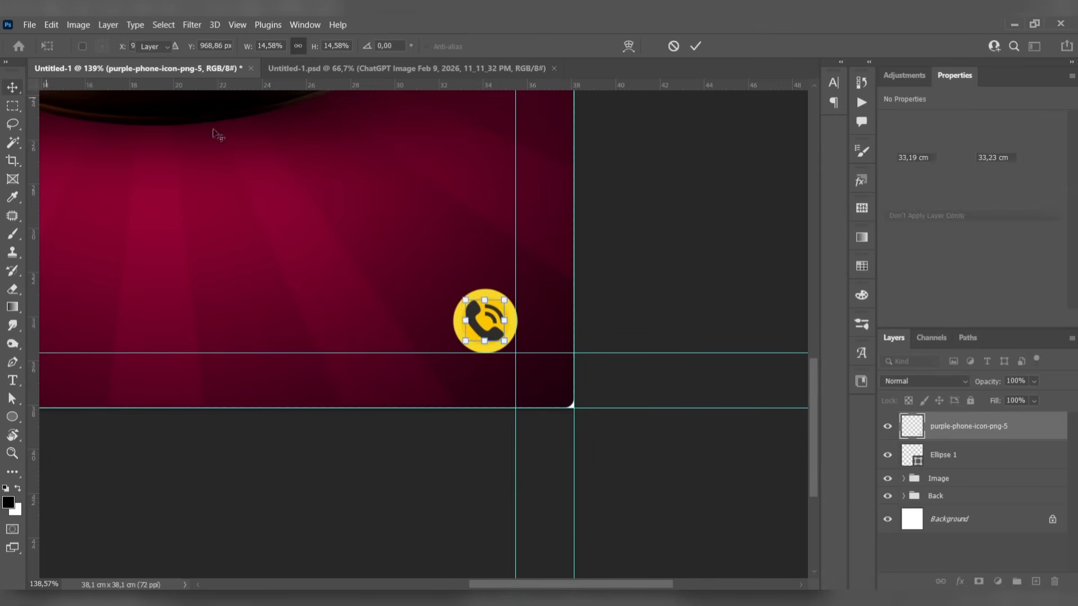
click(725, 251)
- Add a text line with the placeholder phone number in the empty area below the plate
scroll(726, 252, down, 5)
drag(528, 207, 571, 367)
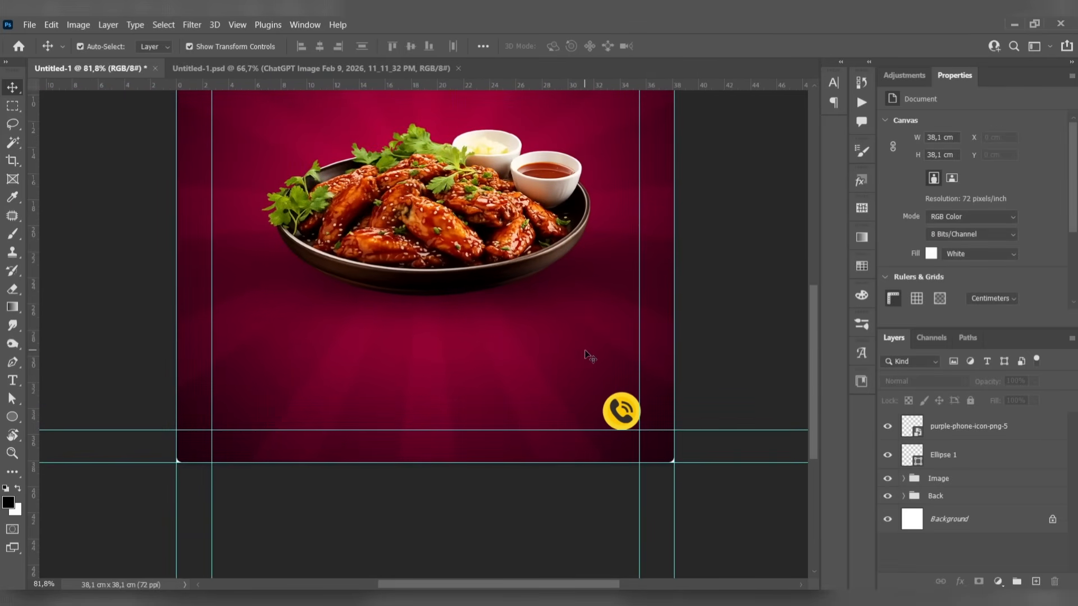
scroll(617, 337, down, 1)
scroll(603, 322, up, 1)
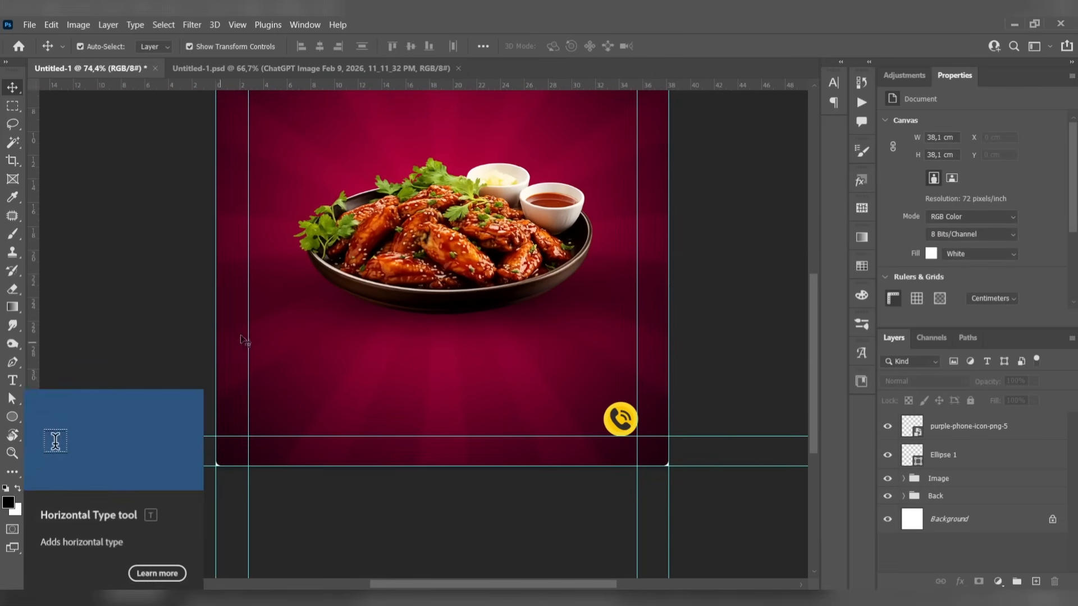
key(t)
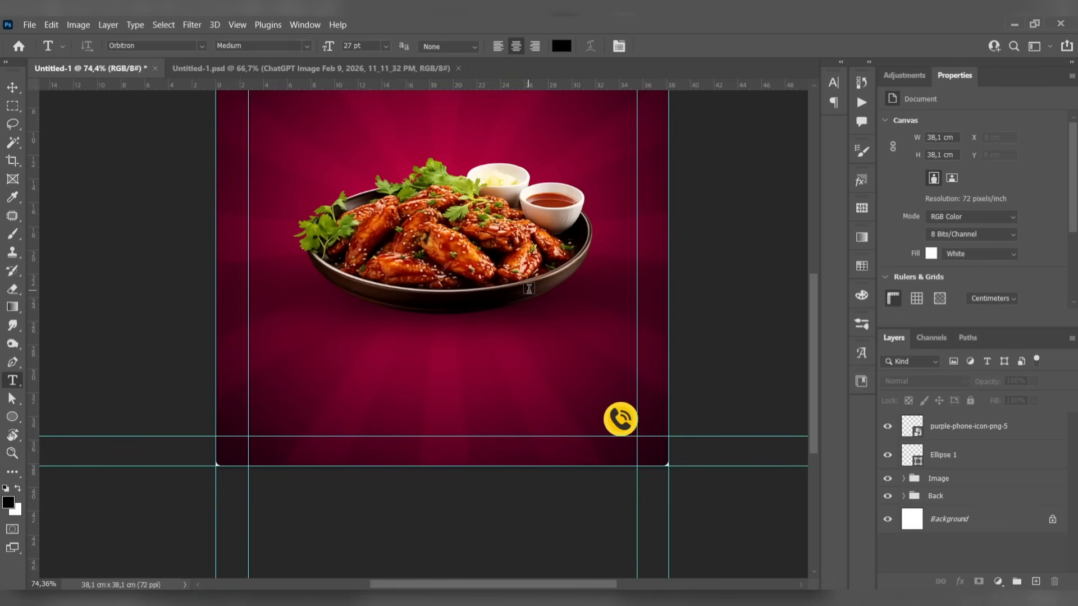
click(486, 375)
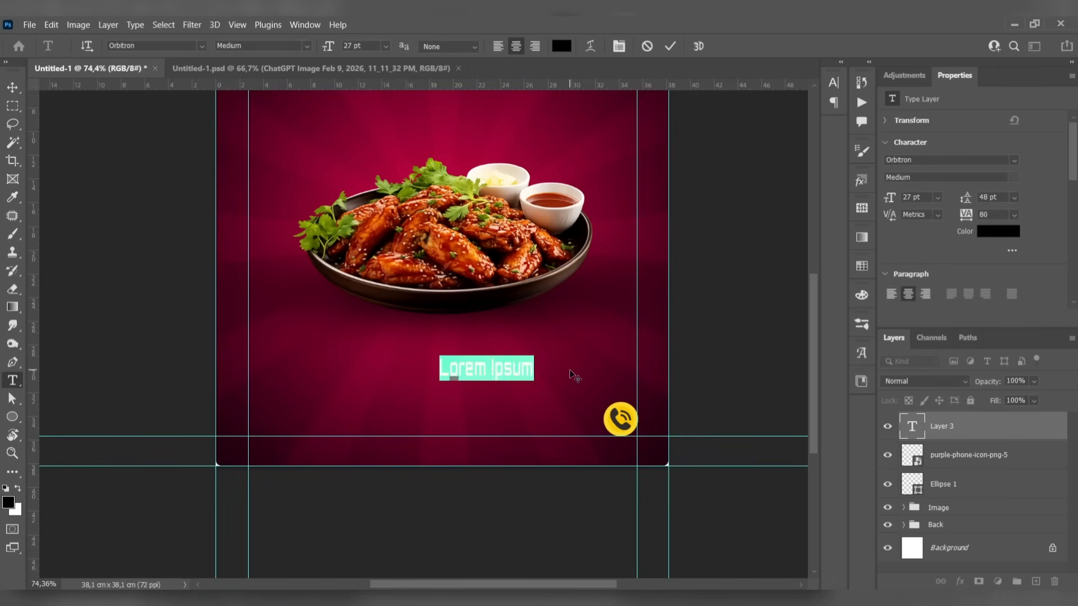
text(123 45)
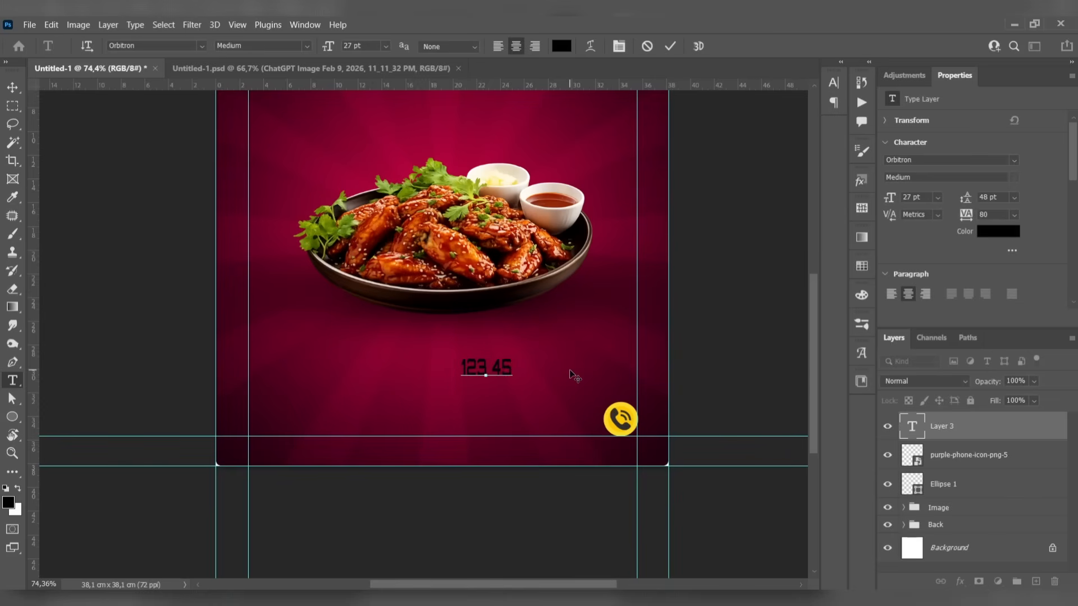
text( 678)
- Set the phone number text's colour to ffffff and its font to James Stroker
key(ctrl+a)
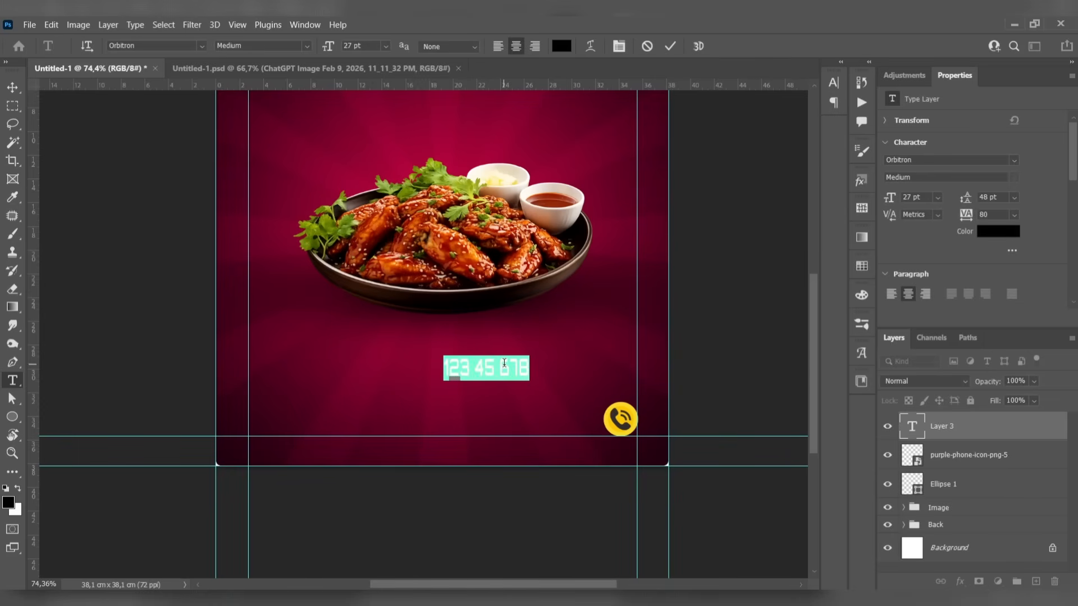
click(559, 46)
text(ffffff)
key(Return)
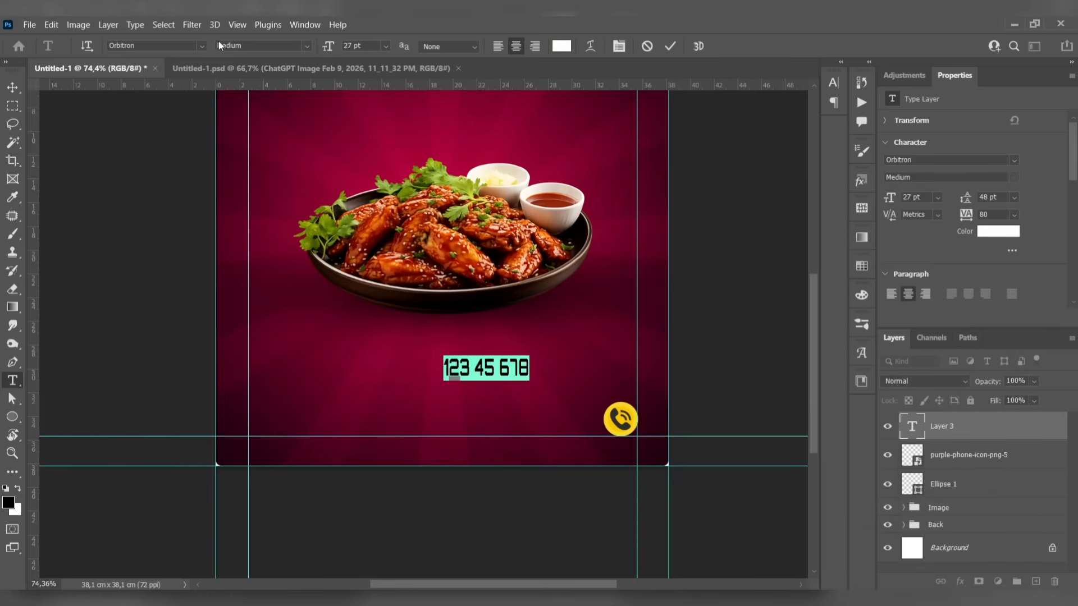
click(199, 46)
text(james)
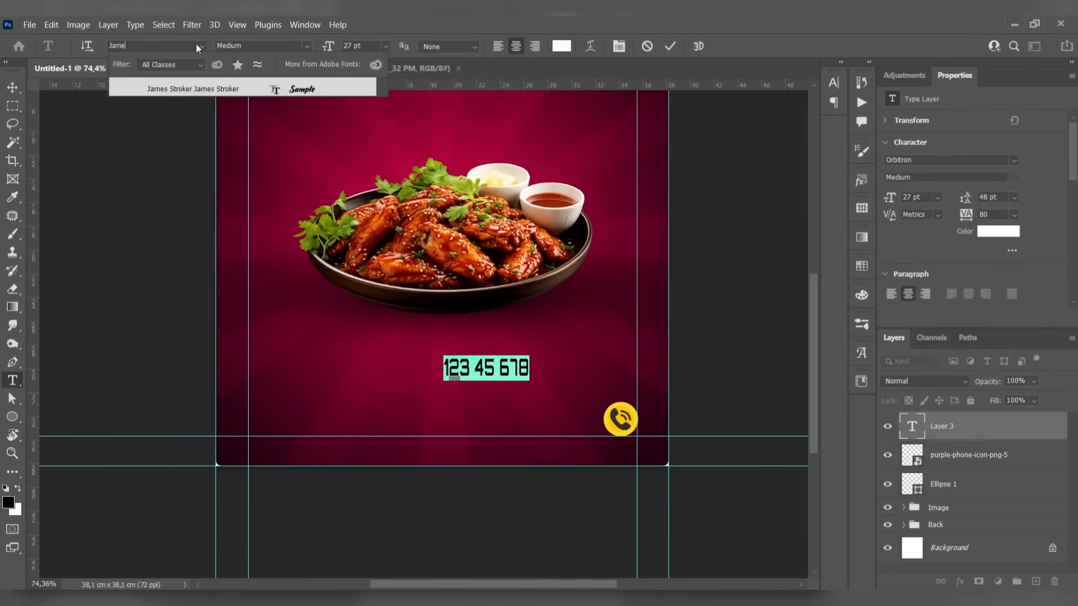
click(231, 93)
click(12, 87)
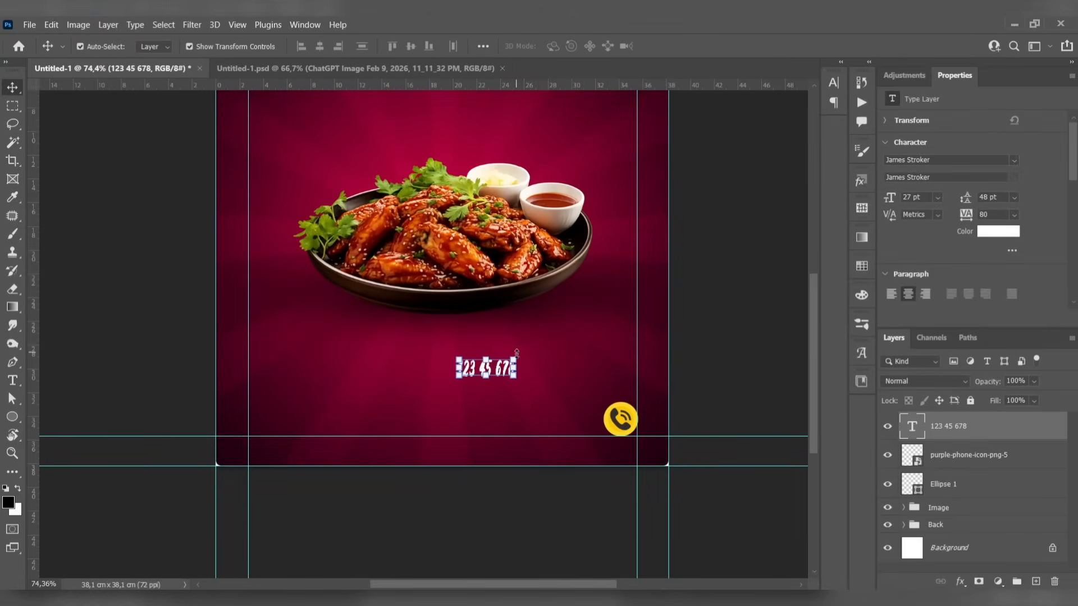
- Enlarge the phone number text and place it directly left of the phone icon, just above the lower margin guide
drag(515, 356, 520, 414)
click(12, 88)
click(595, 488)
scroll(598, 435, up, 4)
click(728, 335)
- Scale the phone number, phone icon and circle together to 88.61%, keeping them against the right and lower margin guides
scroll(649, 314, down, 5)
drag(548, 302, 612, 348)
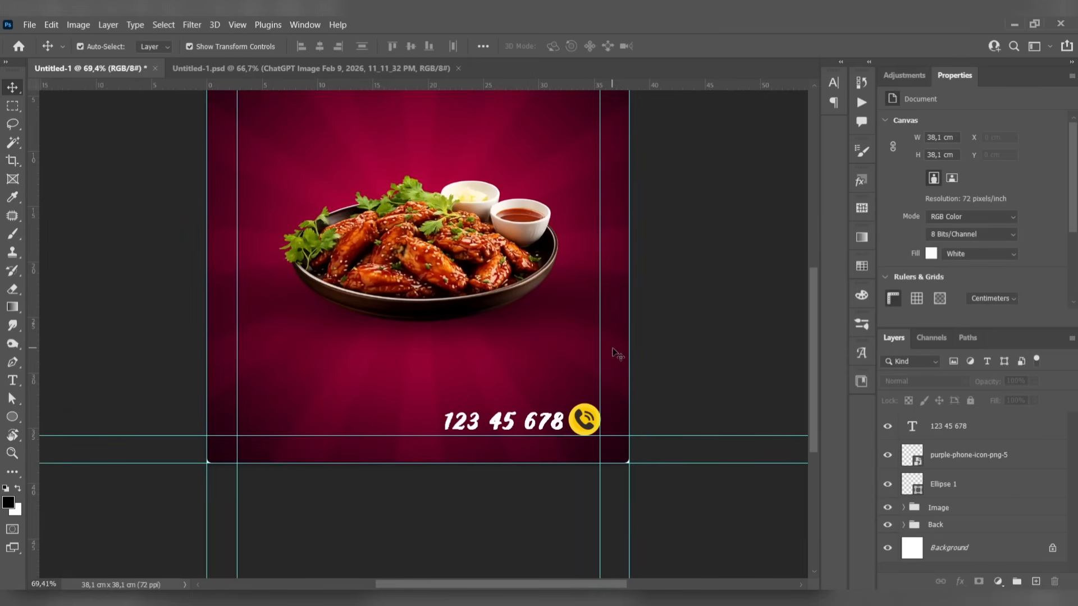
scroll(612, 365, up, 6)
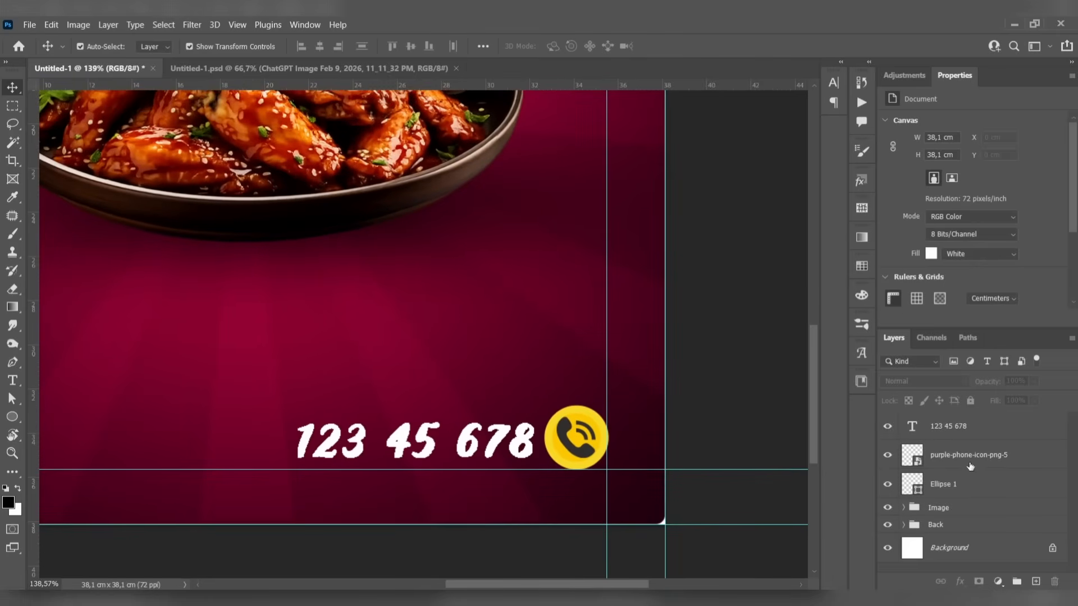
click(969, 466)
shift+click(965, 484)
shift+click(966, 431)
drag(454, 403, 453, 411)
drag(548, 455, 564, 456)
click(12, 87)
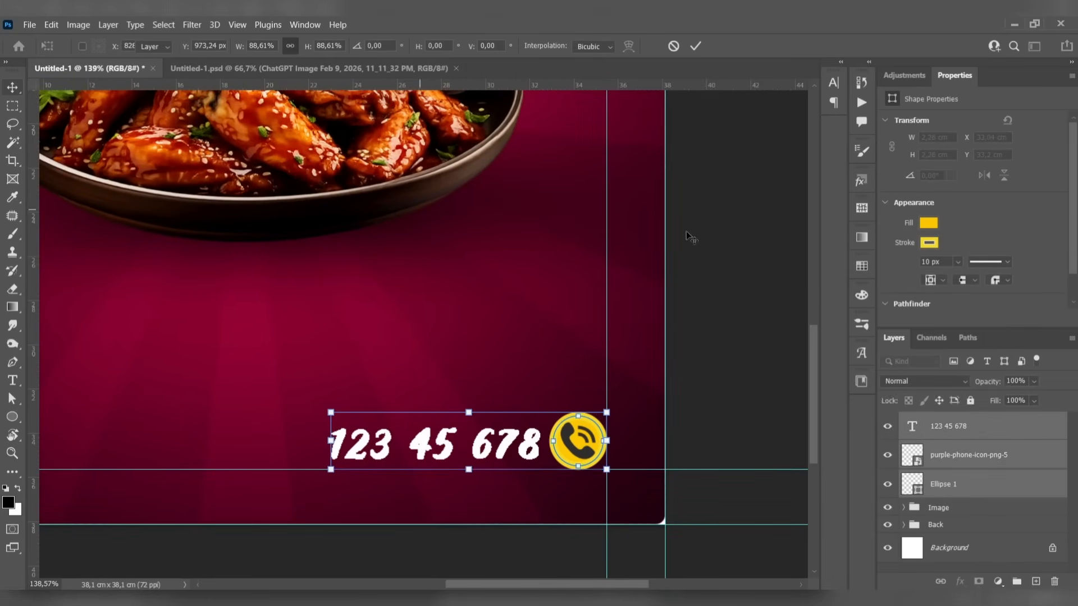
click(717, 272)
- Add a text line reading FREE DELIVERY in the empty area below the plate
scroll(723, 282, down, 2)
drag(555, 353, 582, 330)
scroll(617, 301, down, 2)
scroll(582, 323, down, 2)
scroll(582, 330, up, 1)
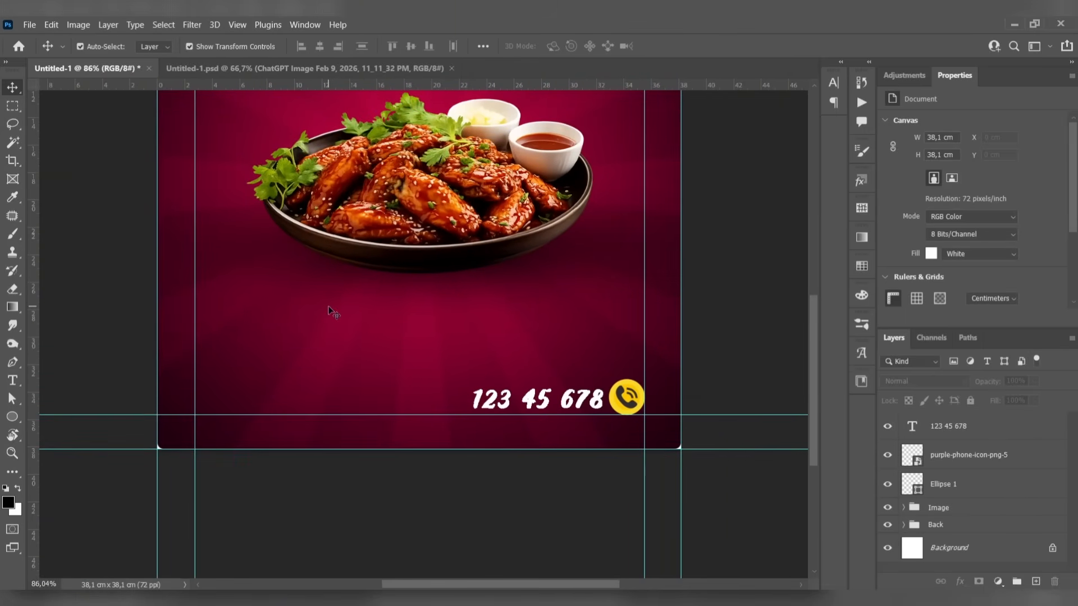
key(t)
click(324, 326)
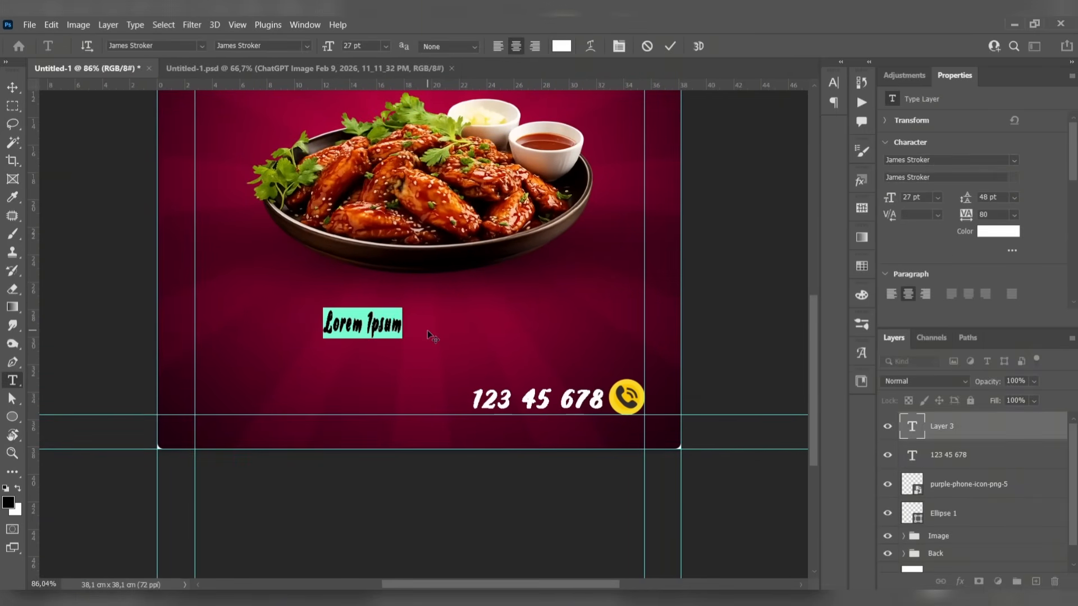
text(FREE DELI)
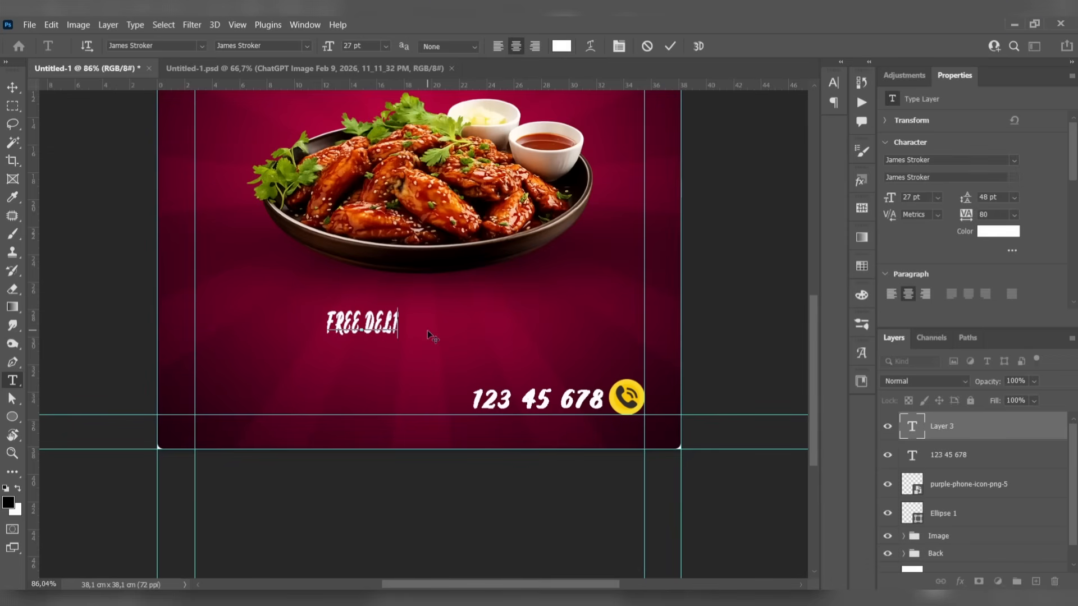
text(VERY)
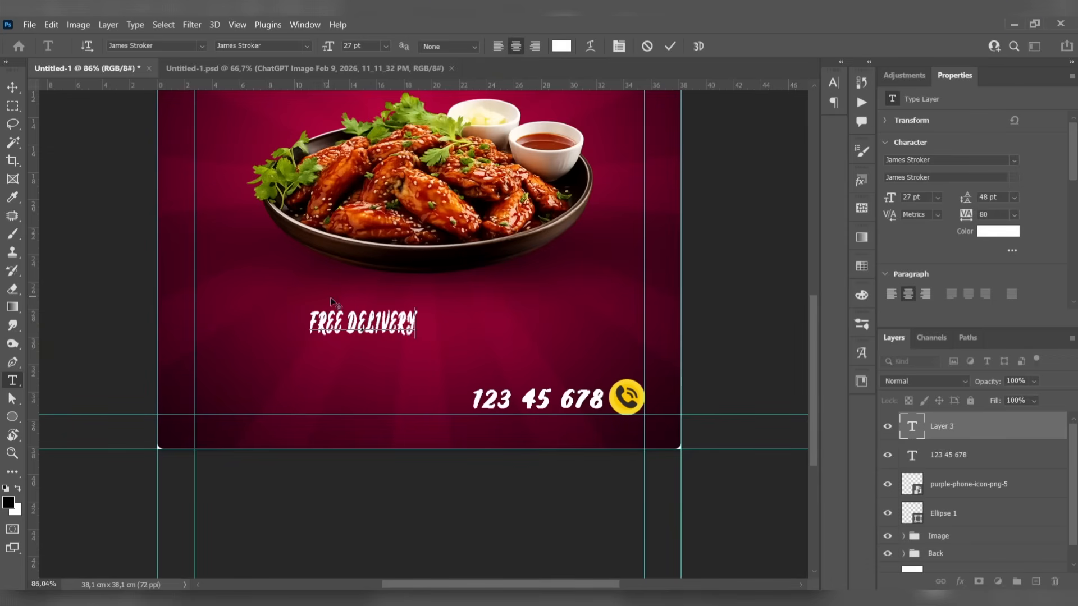
- Set the FREE DELIVERY text's font to Montserrat Black
key(ctrl+a)
click(193, 48)
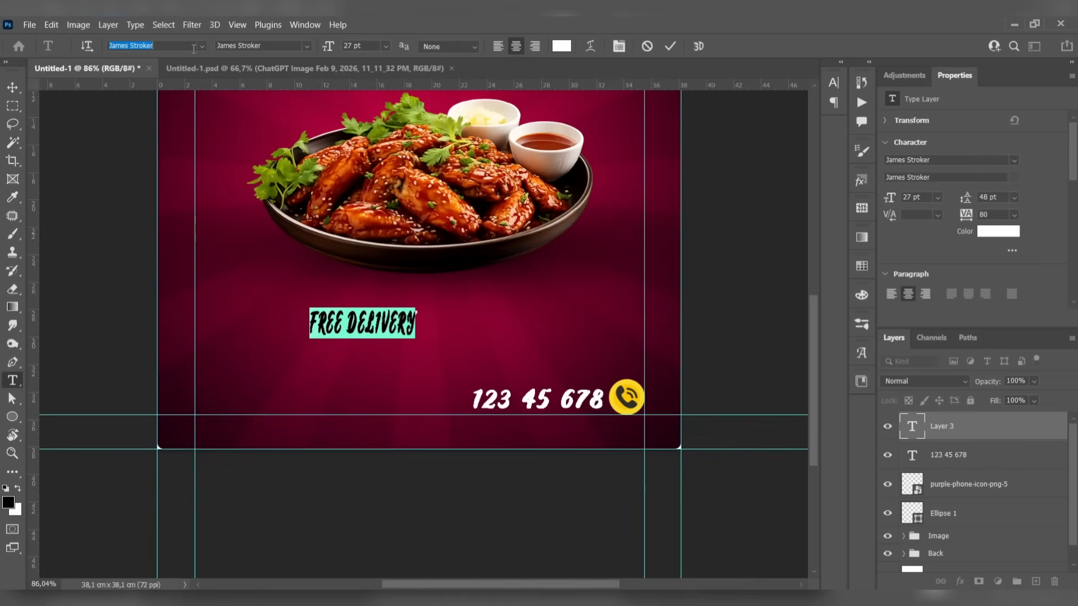
text(MONS)
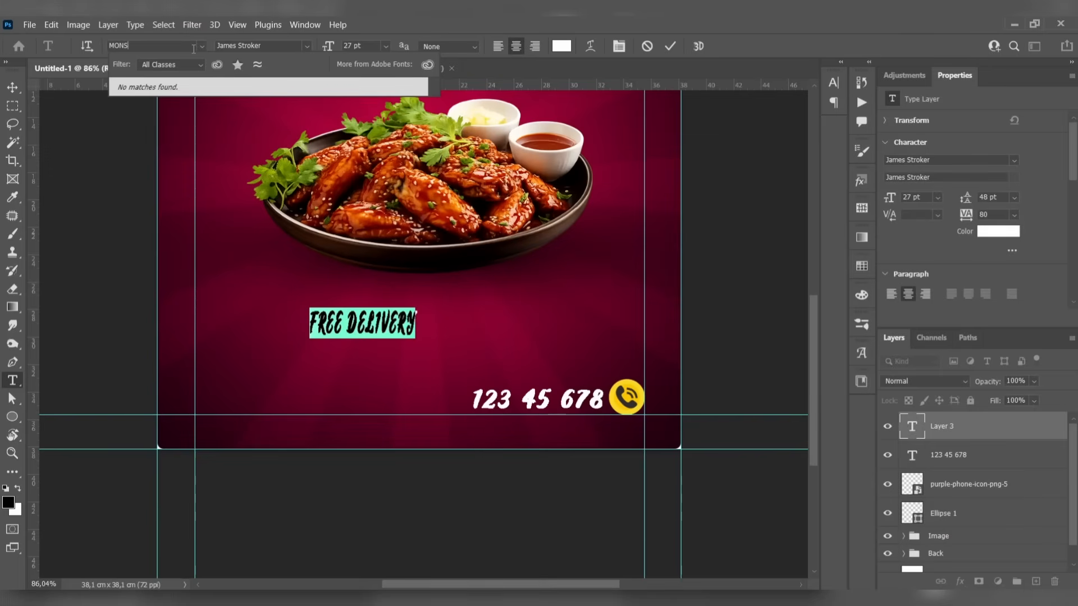
key(BackSpace)
text(T)
click(223, 88)
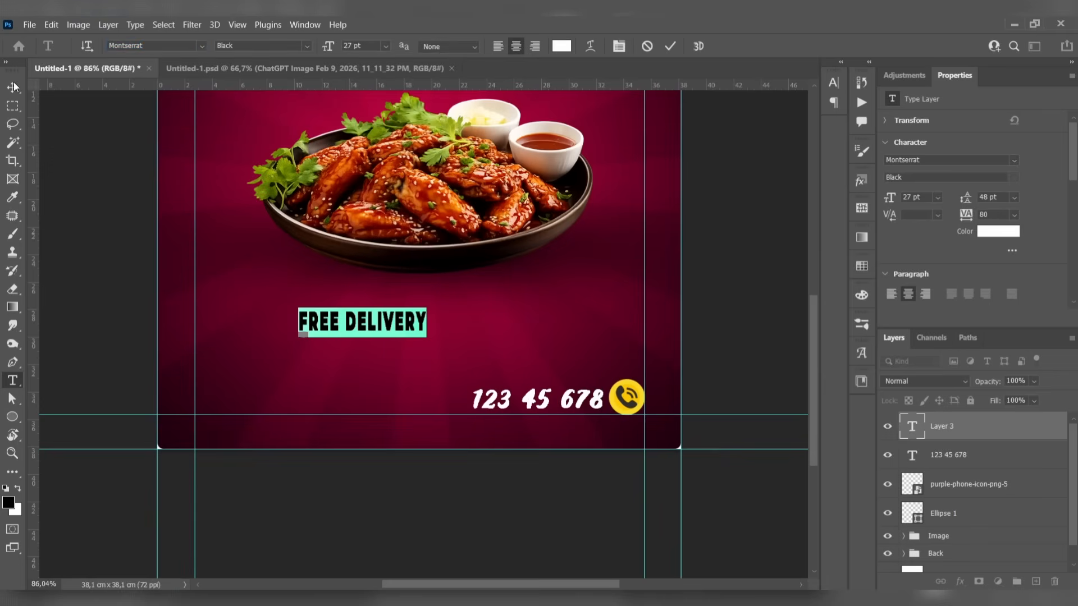
click(12, 87)
- Place the FREE DELIVERY text directly above the phone number and scale it to 127.69% width and 69.77% height
scroll(103, 243, up, 3)
drag(359, 441, 496, 169)
scroll(442, 169, down, 2)
drag(428, 156, 549, 439)
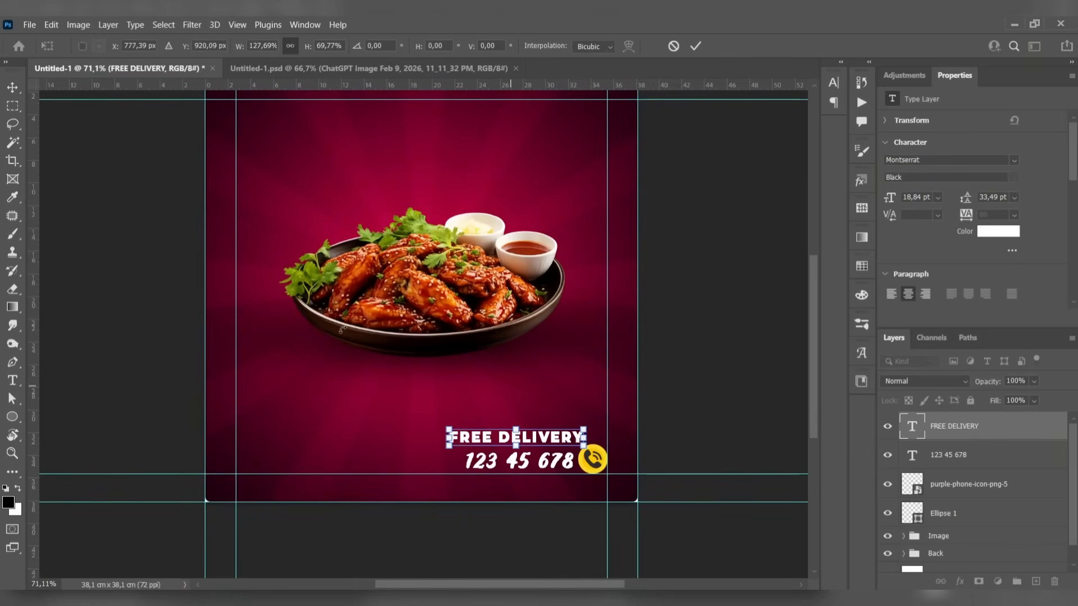
key(Return)
- Shrink the FREE DELIVERY text to 81.61% width and 71.61% height, matching the phone number's width and sitting just above it
scroll(523, 433, up, 1)
scroll(523, 433, up, 3)
click(381, 386)
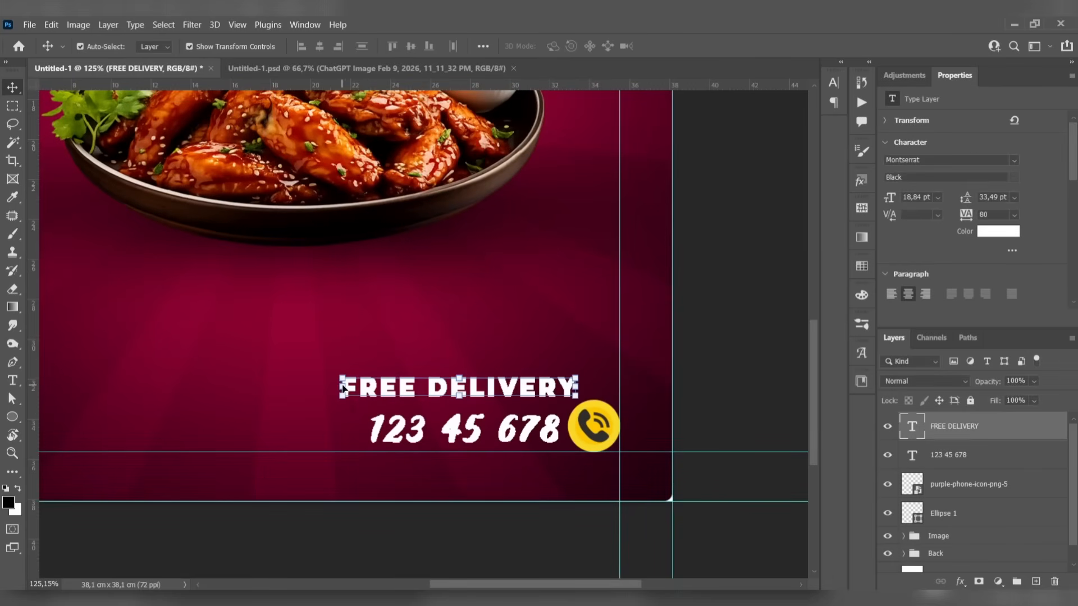
drag(337, 387, 368, 388)
drag(478, 368, 478, 376)
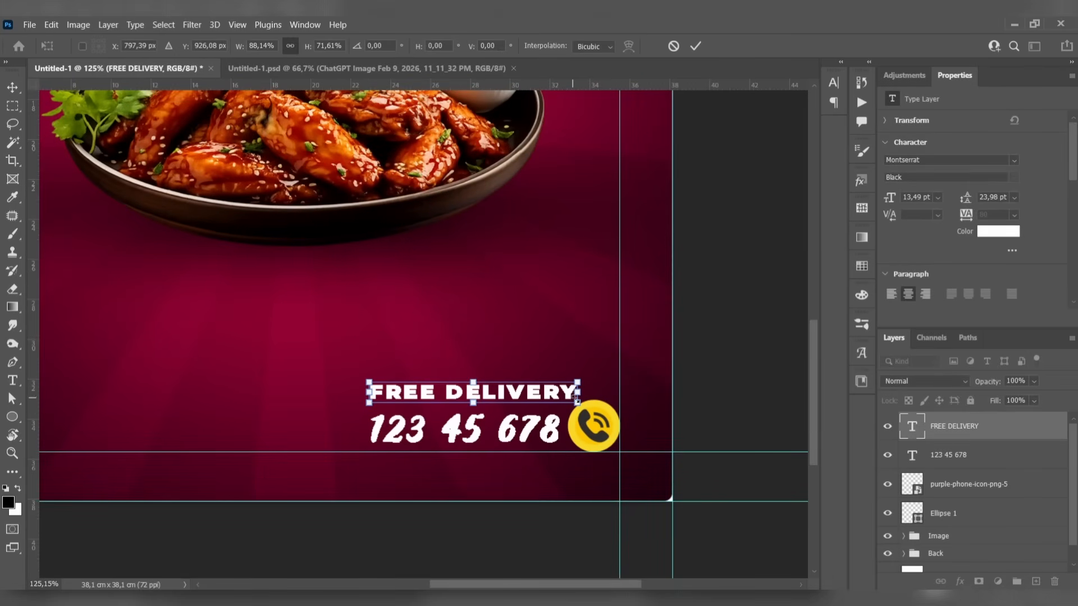
drag(578, 392, 565, 393)
click(12, 89)
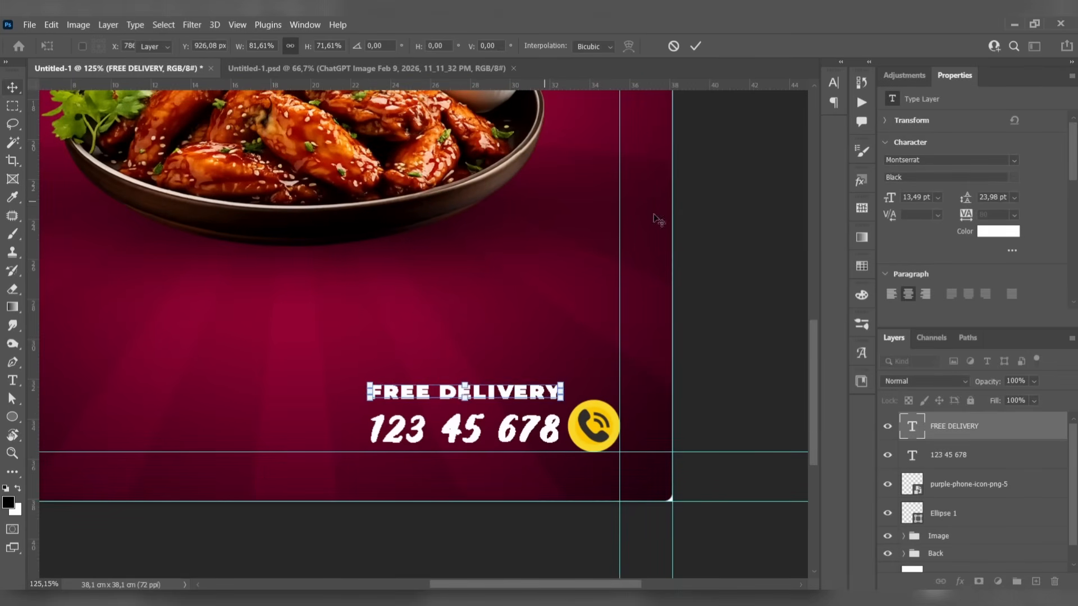
click(694, 226)
click(747, 393)
scroll(746, 396, down, 2)
scroll(747, 396, down, 5)
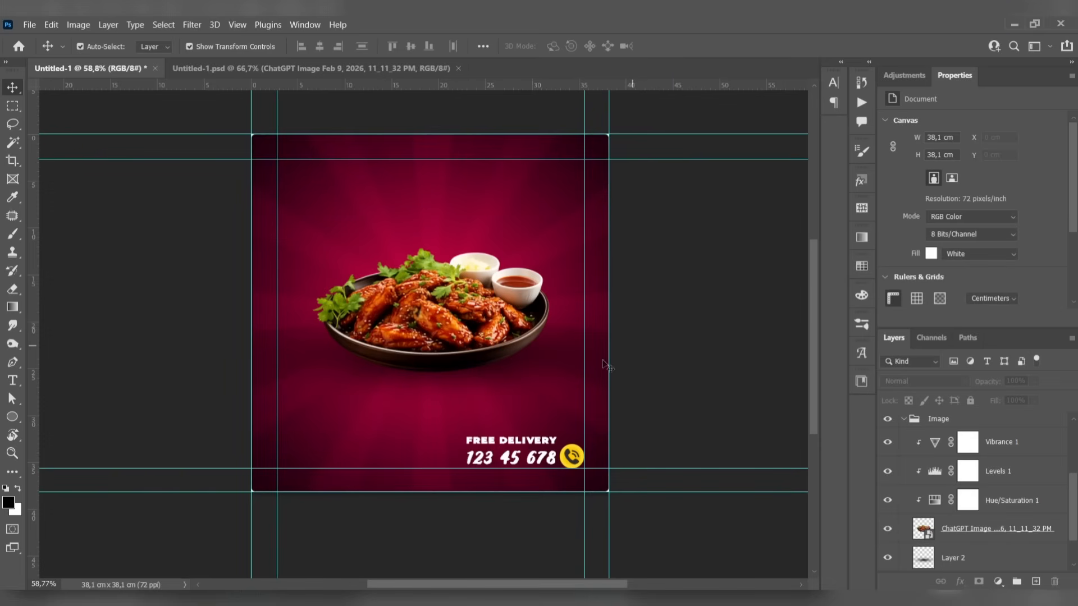
double_click(530, 442)
click(307, 46)
click(310, 45)
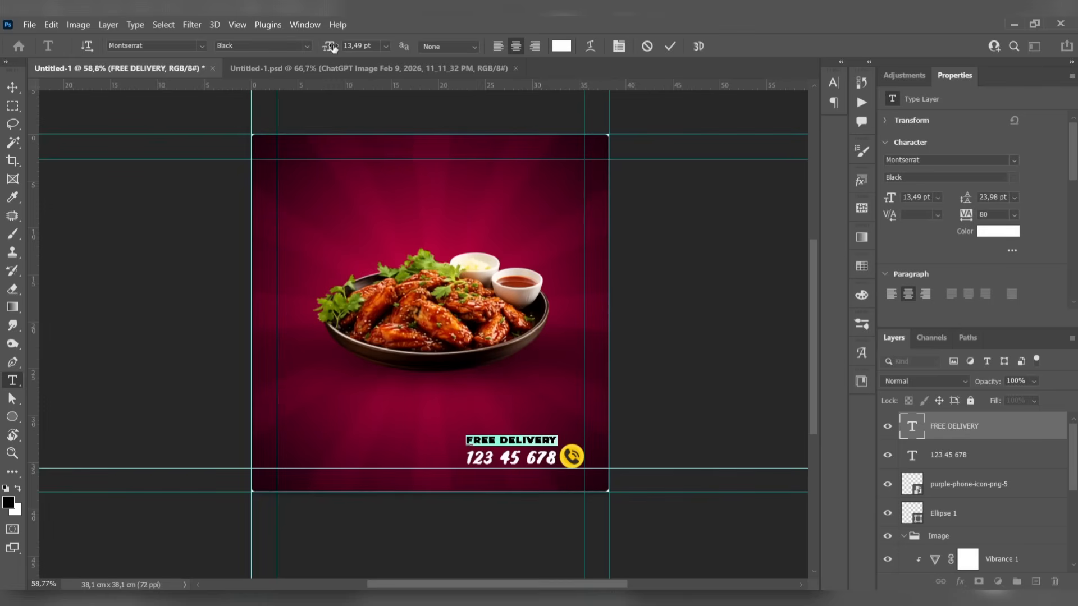
click(12, 87)
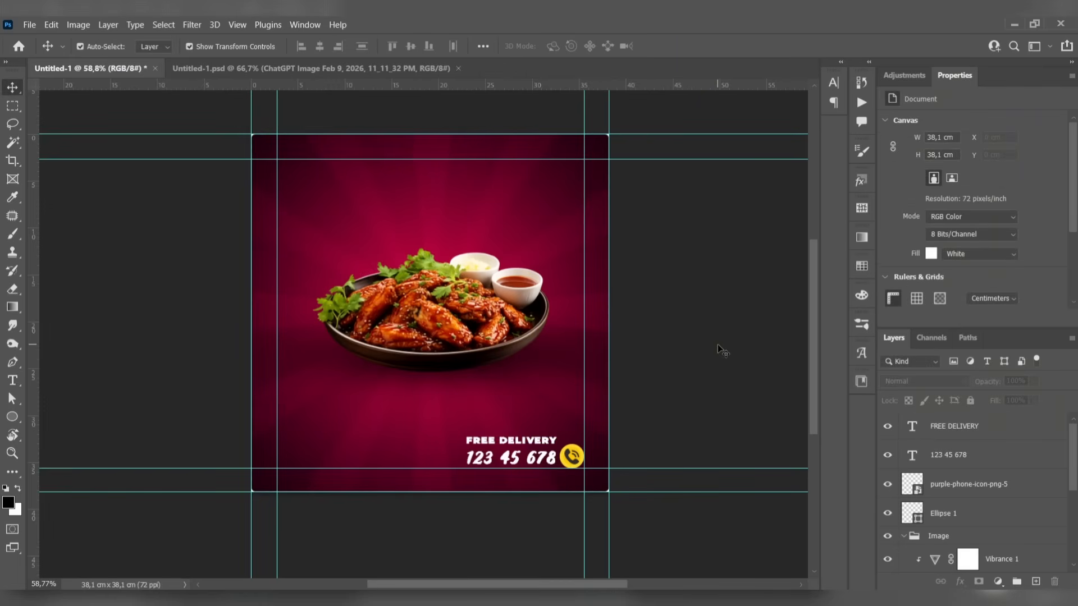
- Recolour the FREE DELIVERY text with the yellow sampled from the phone icon's circle
scroll(620, 447, up, 5)
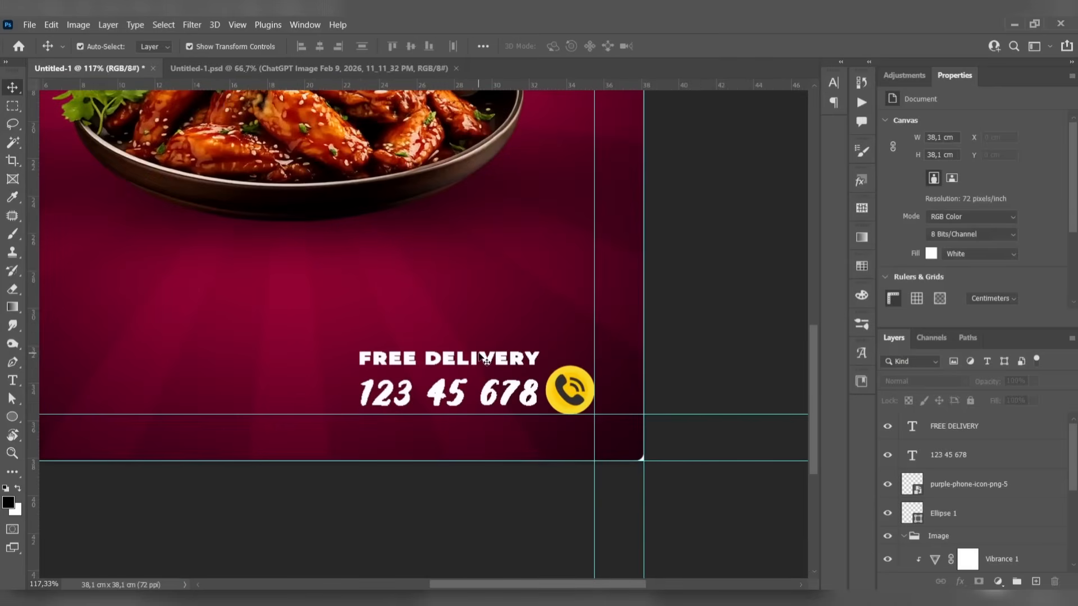
double_click(485, 361)
click(561, 46)
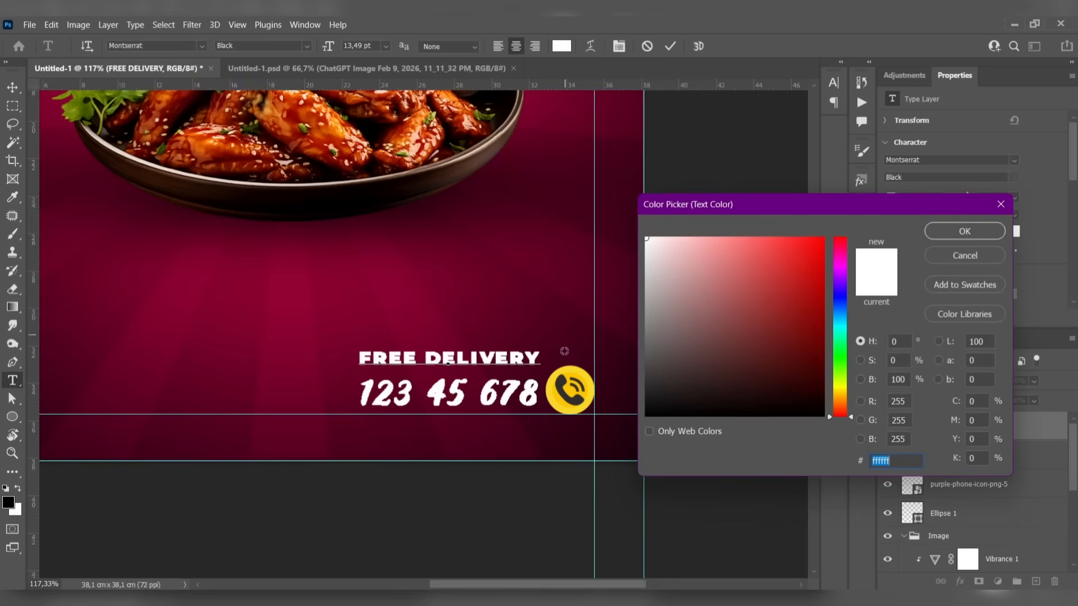
click(556, 394)
click(951, 234)
key(ctrl+Return)
key(v)
- Add a plus sign in front of the phone number text
click(362, 393)
key(ctrl+t)
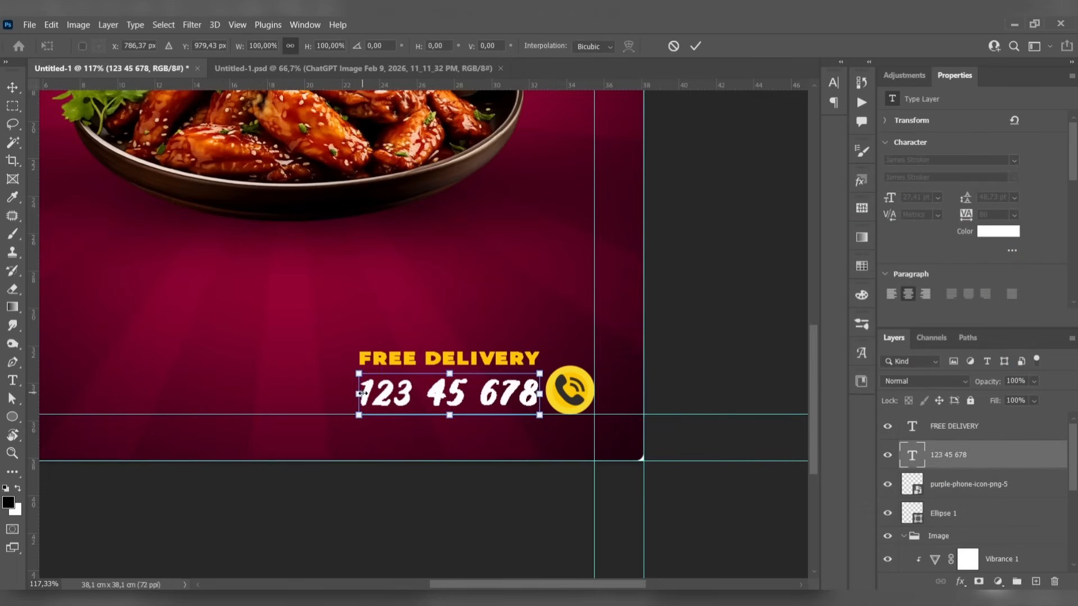
key(Escape)
double_click(366, 391)
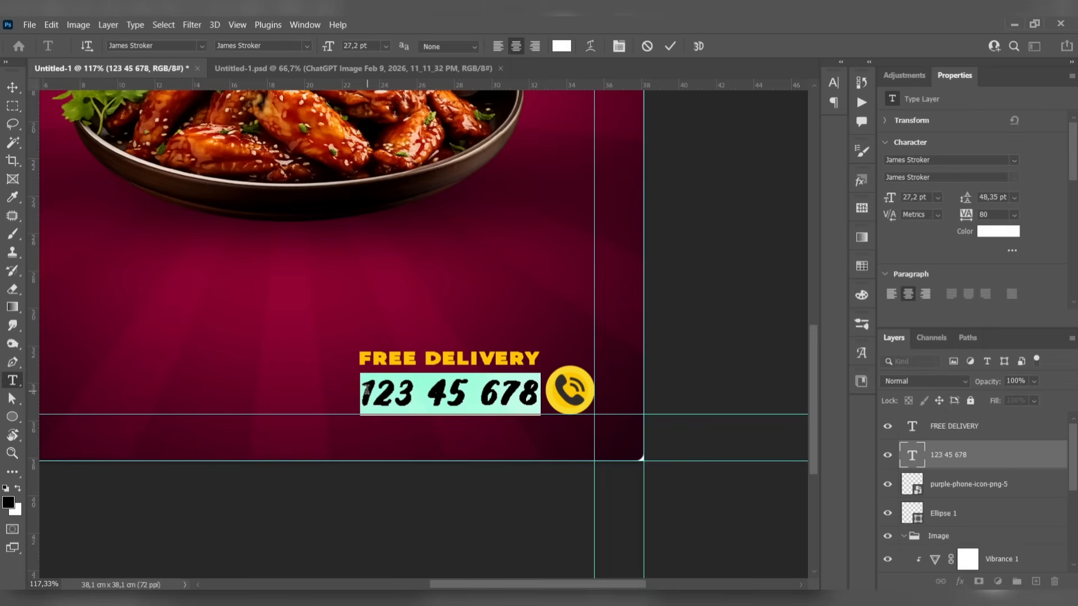
click(366, 391)
text(+)
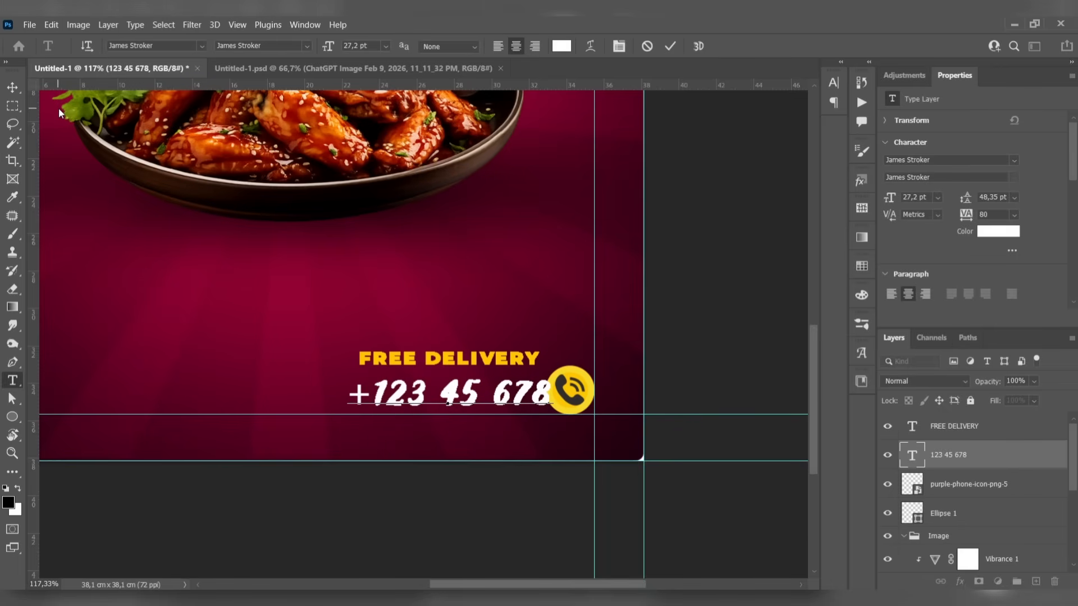
key(BackSpace)
text(+)
key(ctrl+Return)
key(v)
click(563, 211)
scroll(592, 215, down, 3)
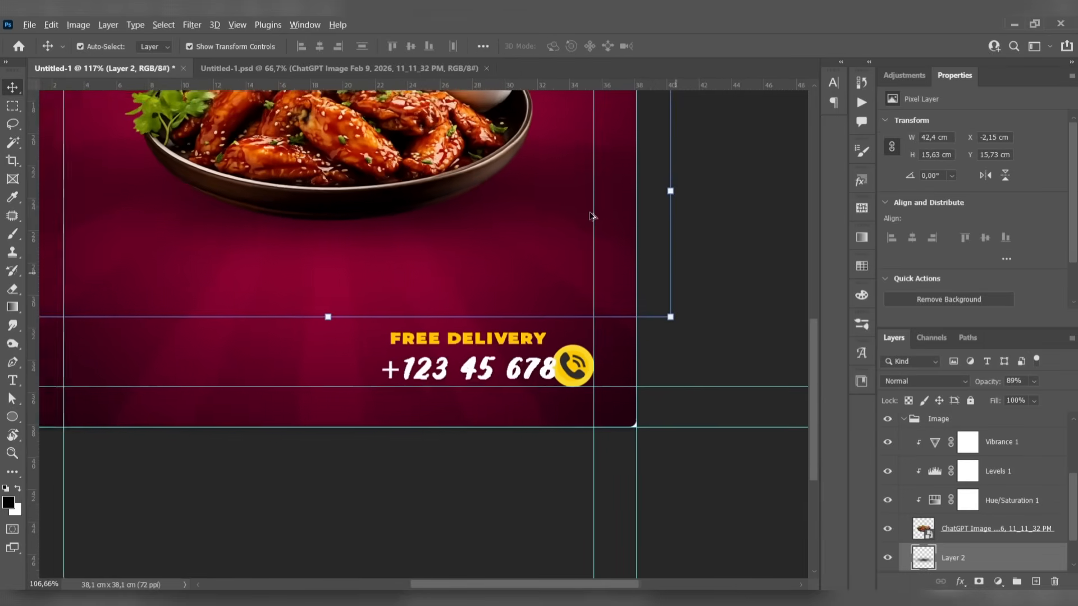
click(727, 259)
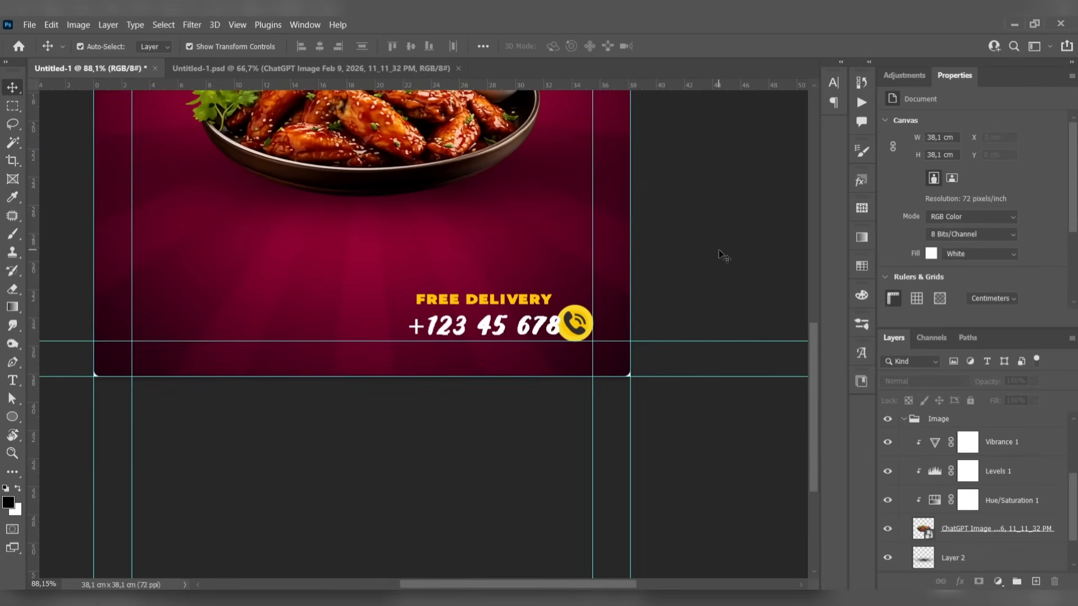
- Try the Arabia Cirilica font on the phone number text
scroll(604, 278, down, 3)
scroll(440, 312, up, 3)
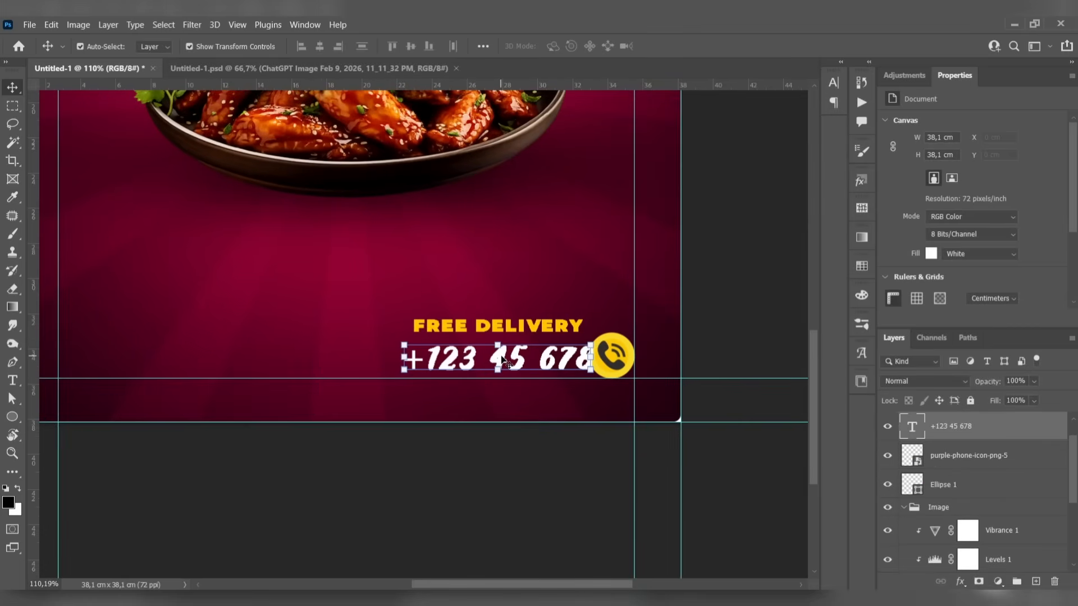
double_click(489, 337)
click(202, 47)
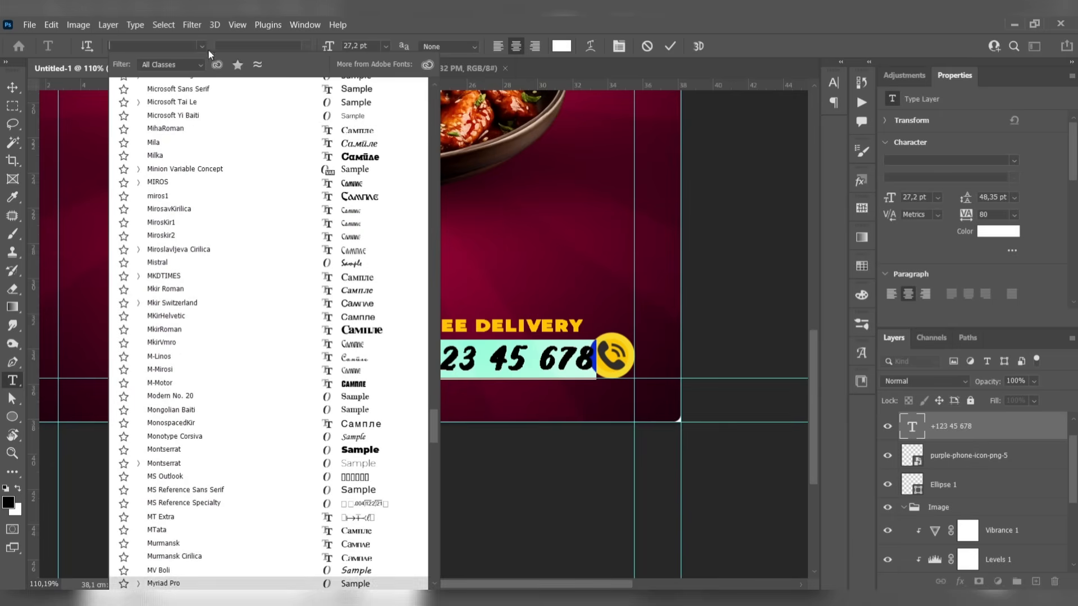
drag(434, 370, 409, 83)
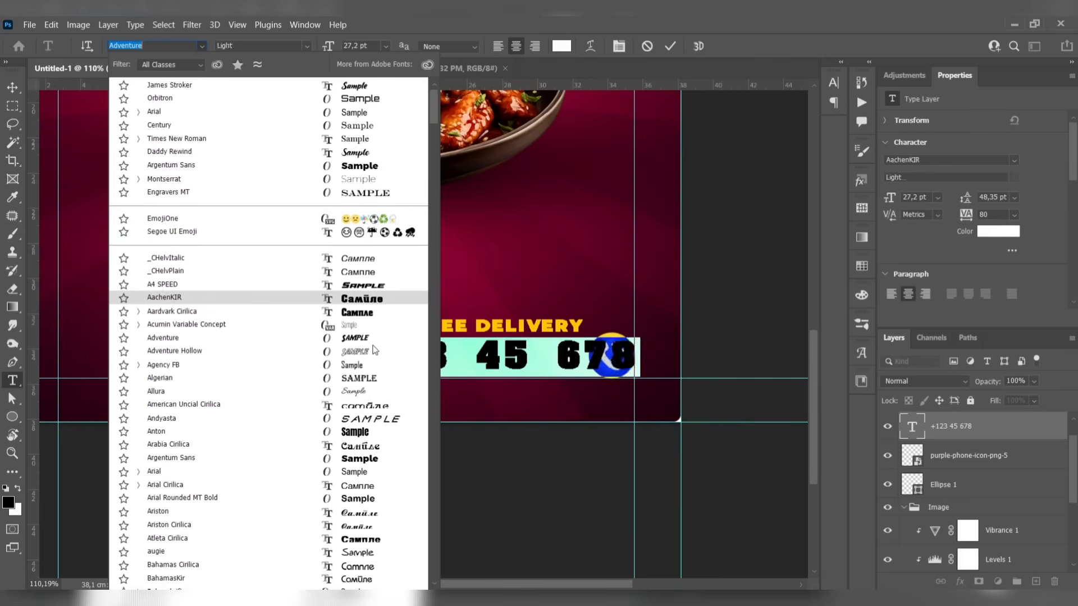
click(361, 448)
click(13, 88)
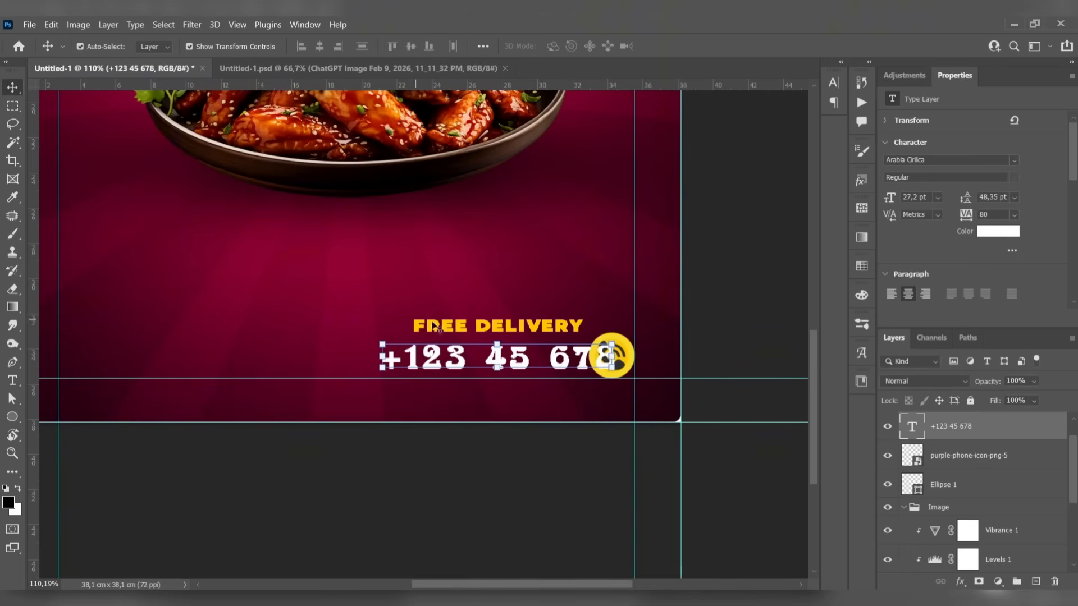
- Set the phone number text's font to Argentum Sans ExtraBold
double_click(594, 361)
click(202, 45)
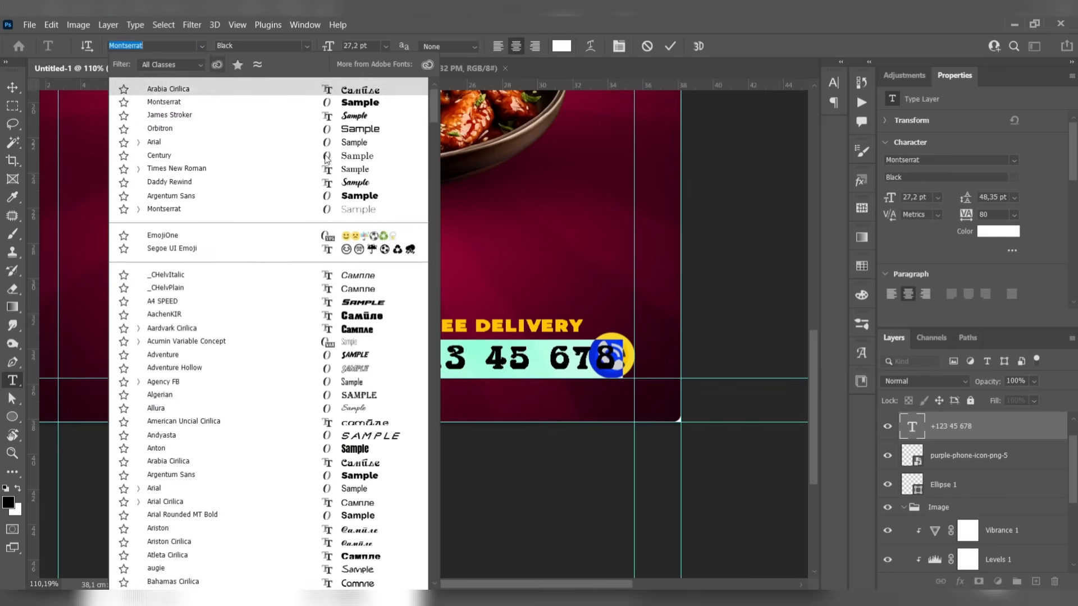
click(362, 196)
click(12, 88)
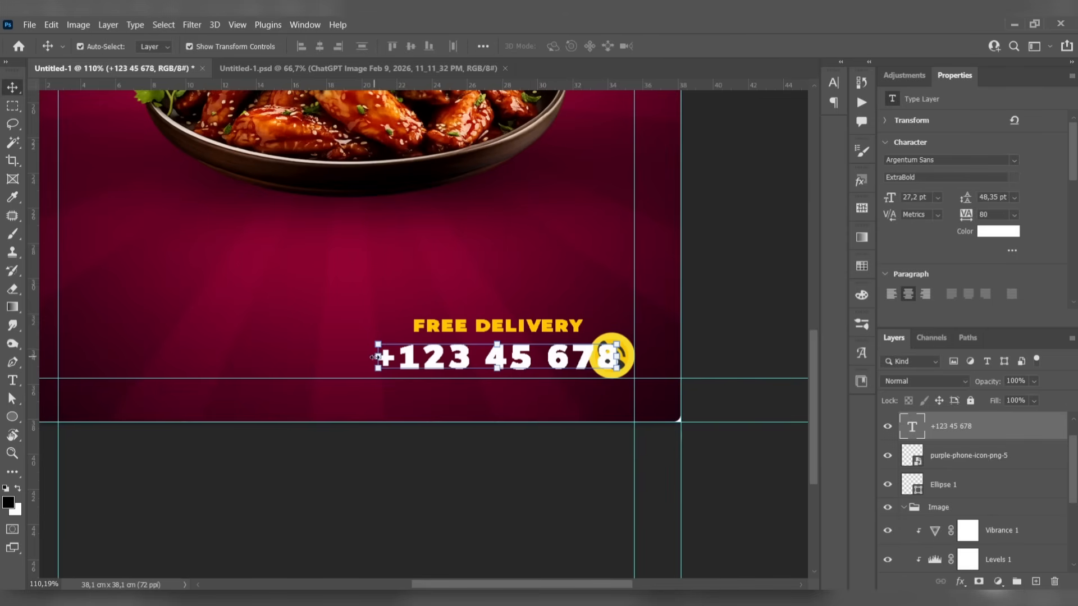
- Scale the phone number text down to match the width of FREE DELIVERY, clear of the phone icon
drag(375, 357, 404, 358)
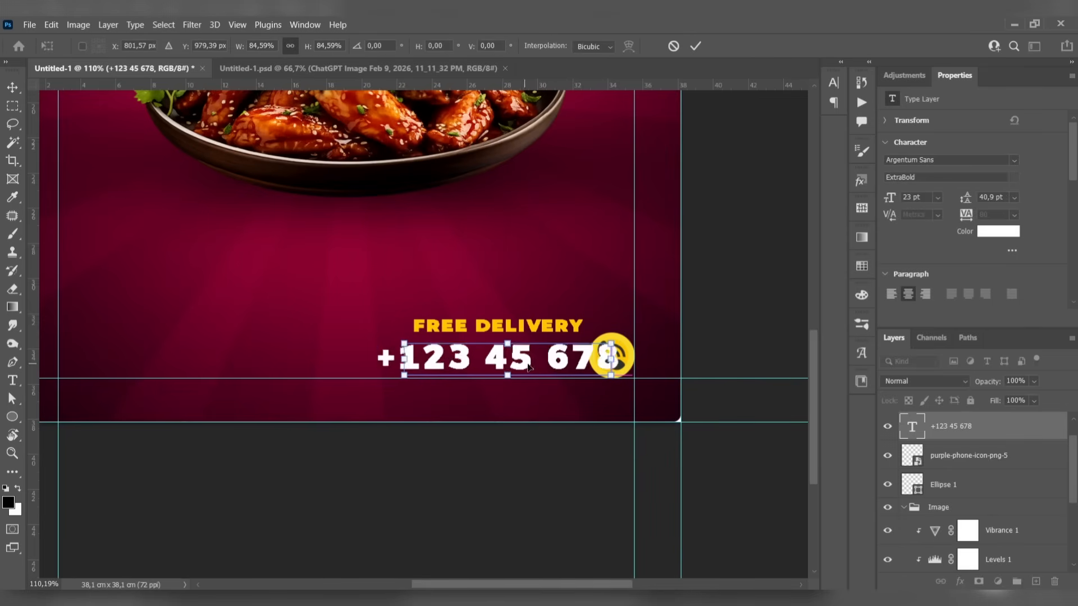
drag(610, 358, 578, 358)
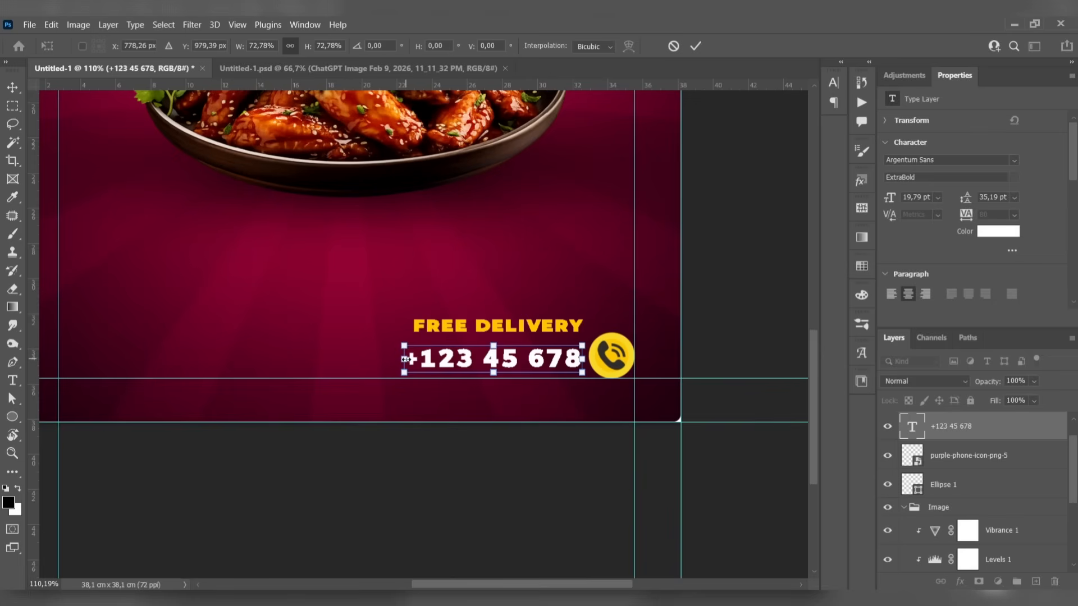
drag(404, 358, 413, 358)
click(13, 88)
- Move the FREE DELIVERY text down close to the phone number so both lines sit beside the phone icon
drag(538, 330, 537, 340)
click(748, 321)
scroll(613, 331, down, 3)
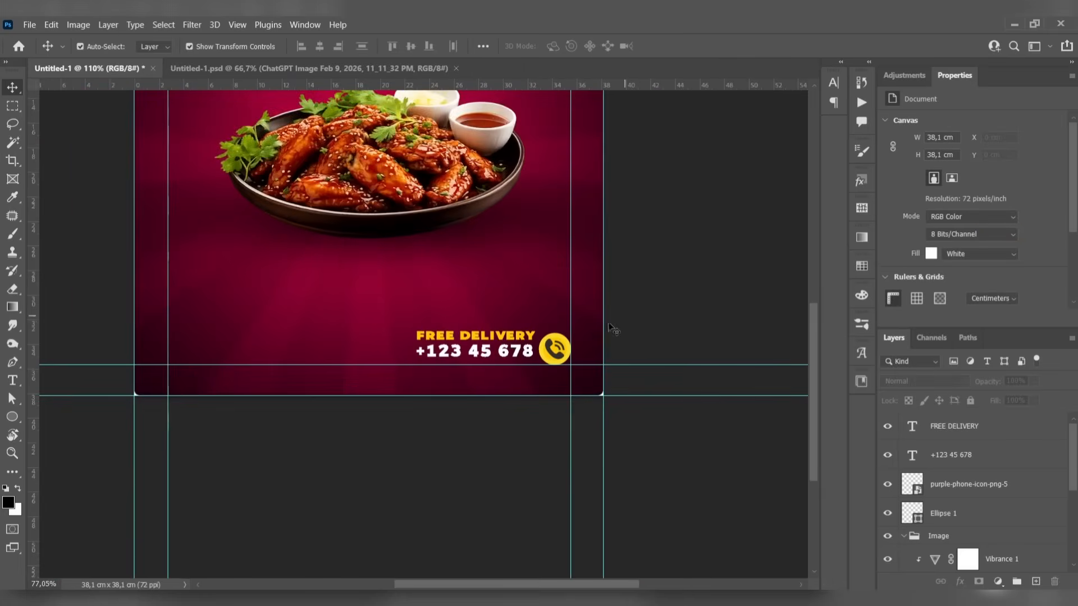
scroll(614, 331, up, 2)
drag(499, 393, 487, 375)
click(710, 356)
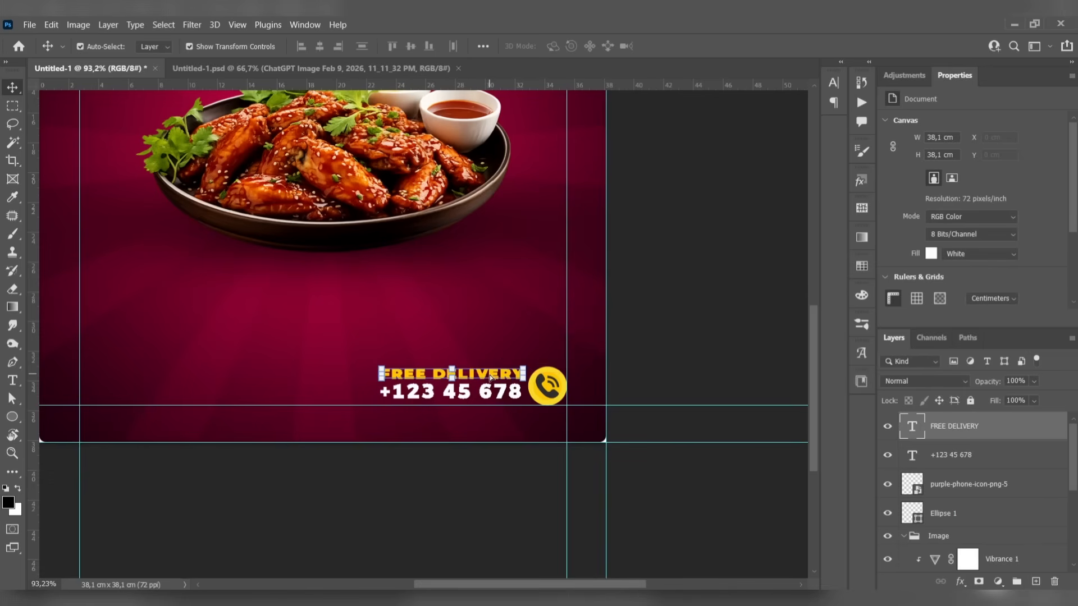
click(741, 329)
scroll(740, 330, down, 3)
scroll(674, 385, down, 1)
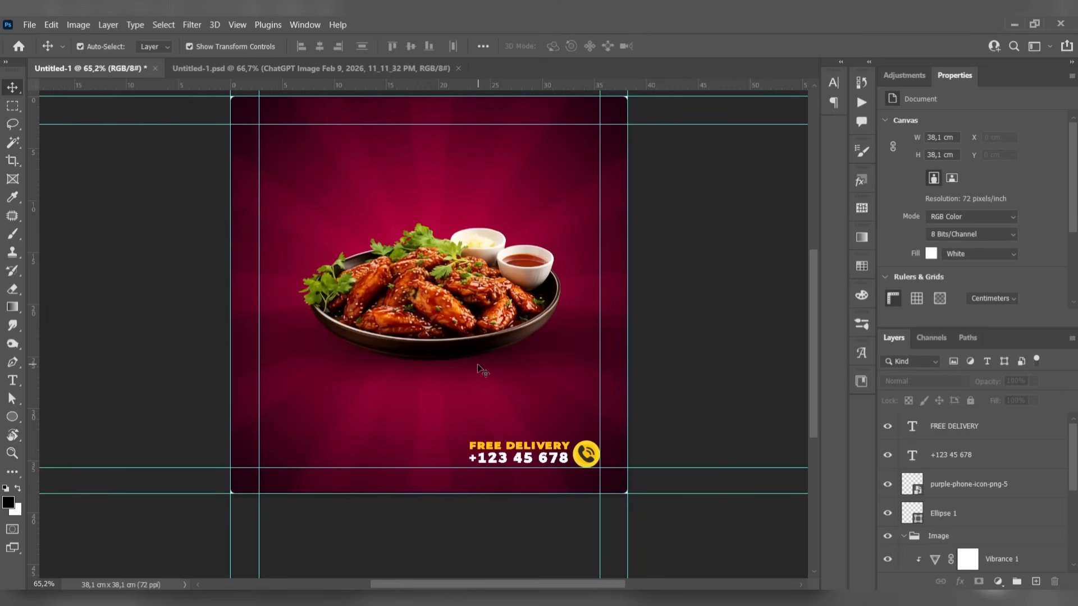
- Draw a yellow-filled rectangle about 327 × 84 px with 12 px corners where the left and lower margin guides meet
right_click(12, 415)
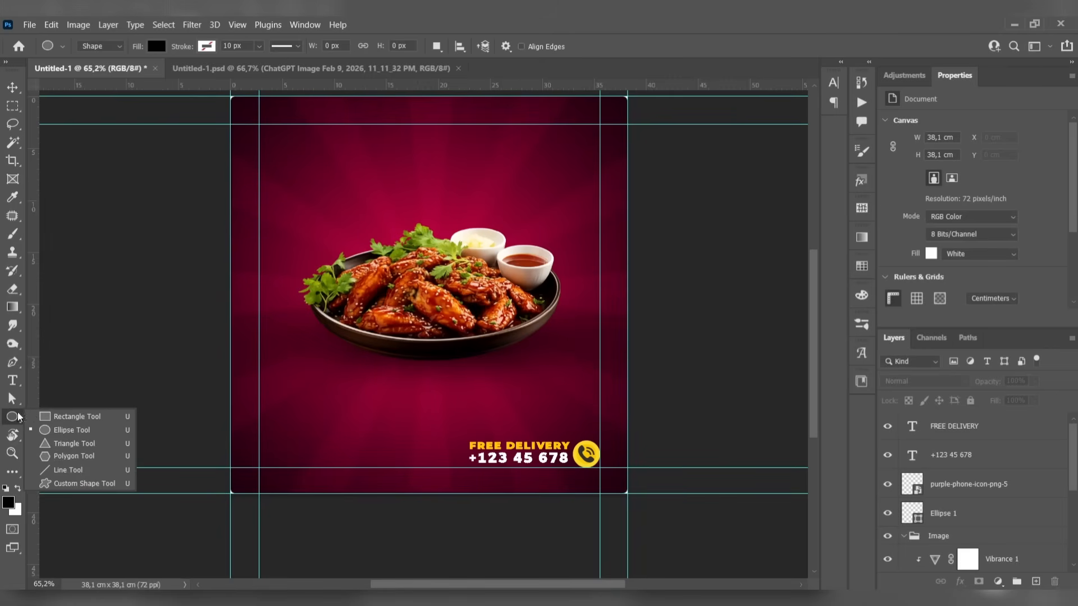
click(62, 417)
drag(264, 438, 378, 467)
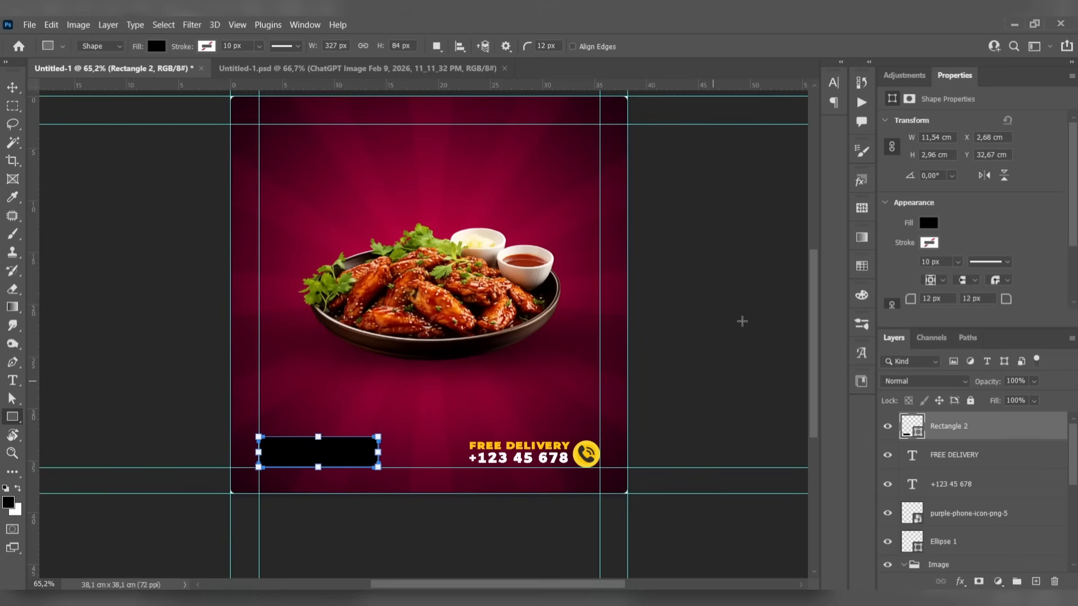
click(928, 223)
click(897, 297)
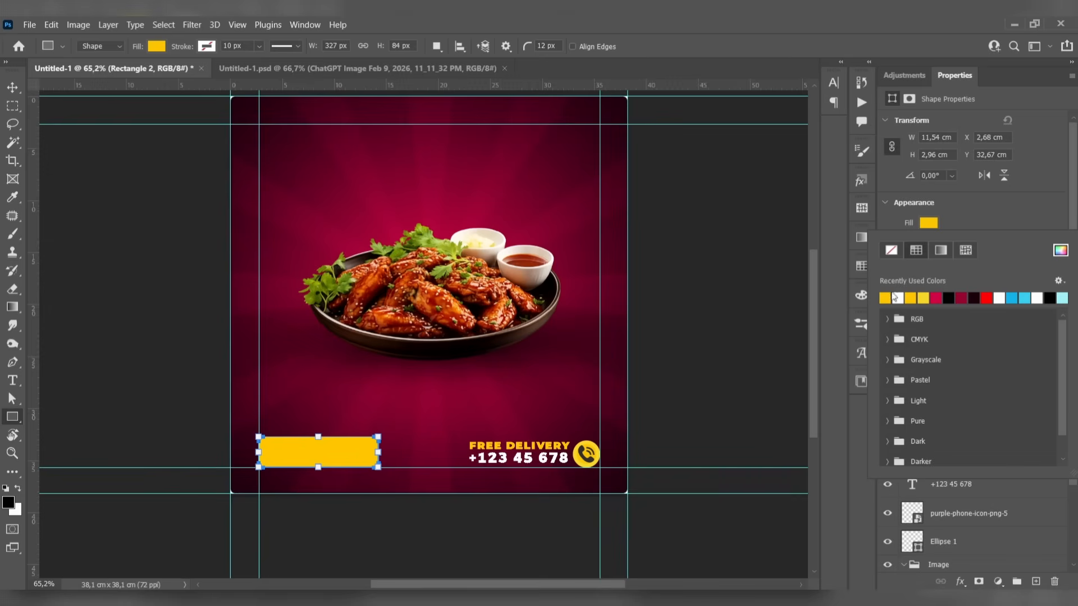
- Give the yellow rectangle a 10 px stroke in the same yellow and round its corners fully into a pill shape
click(959, 211)
click(929, 243)
click(885, 316)
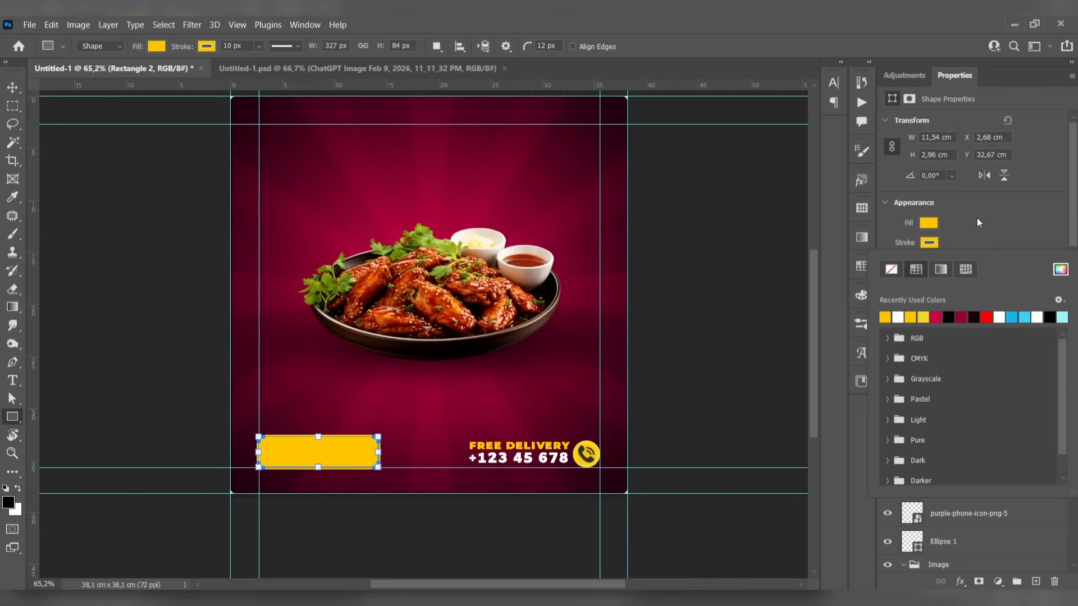
click(977, 217)
click(12, 87)
scroll(423, 335, up, 2)
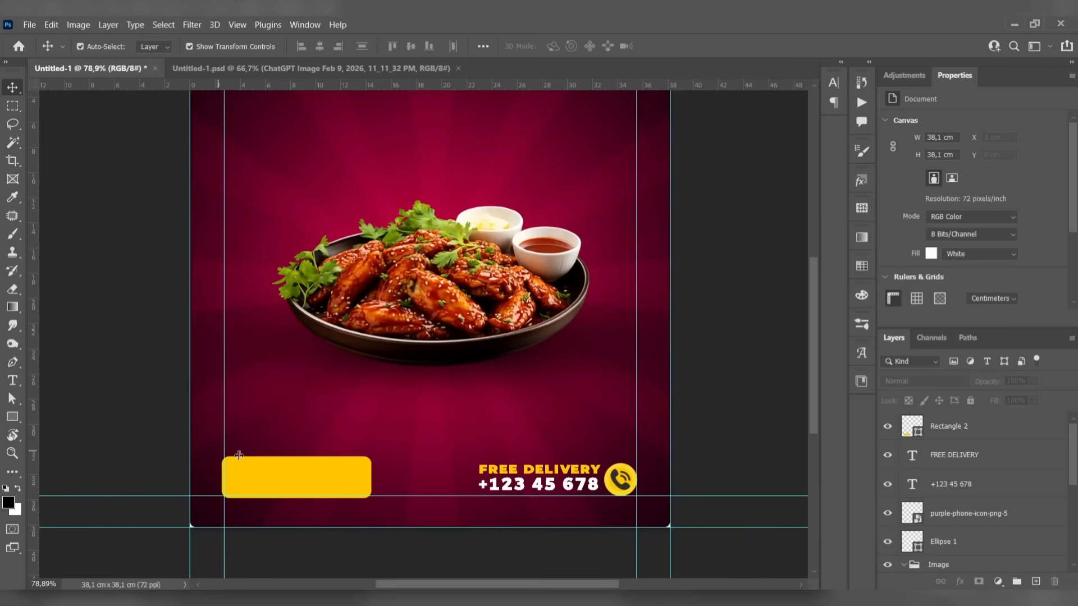
click(103, 281)
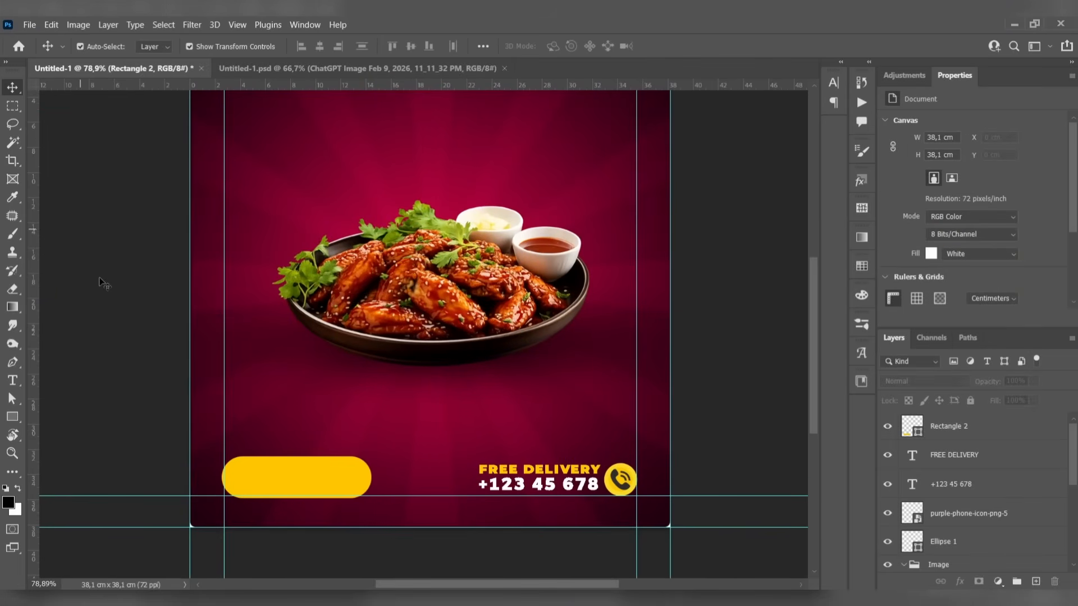
- Scale the yellow pill down to about 9.48 × 2.08 cm, keeping it anchored at the left and lower margin guides
click(314, 478)
drag(370, 456, 345, 468)
click(12, 87)
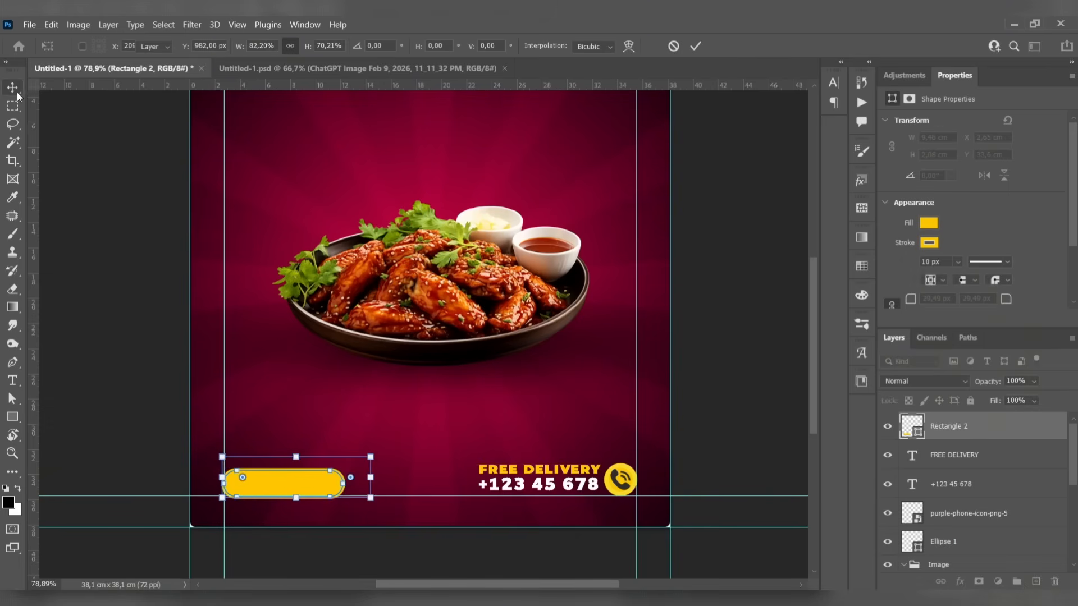
click(110, 284)
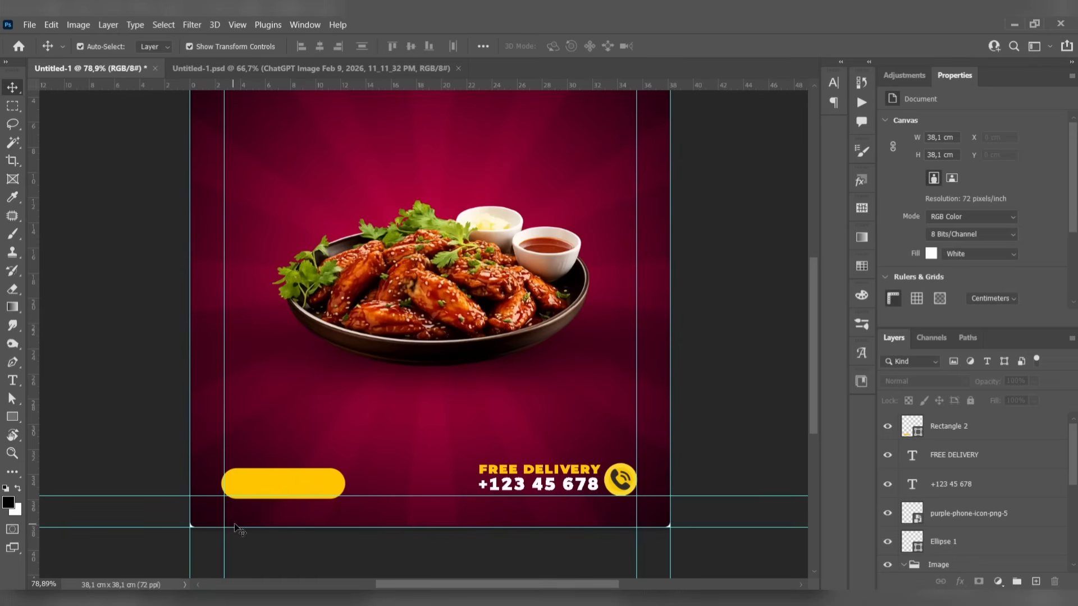
- Shrink the pill to about 9.18 × 1.84 cm and nudge it so its outer edge sits exactly on the margin guides
scroll(325, 385, up, 3)
drag(334, 372, 336, 377)
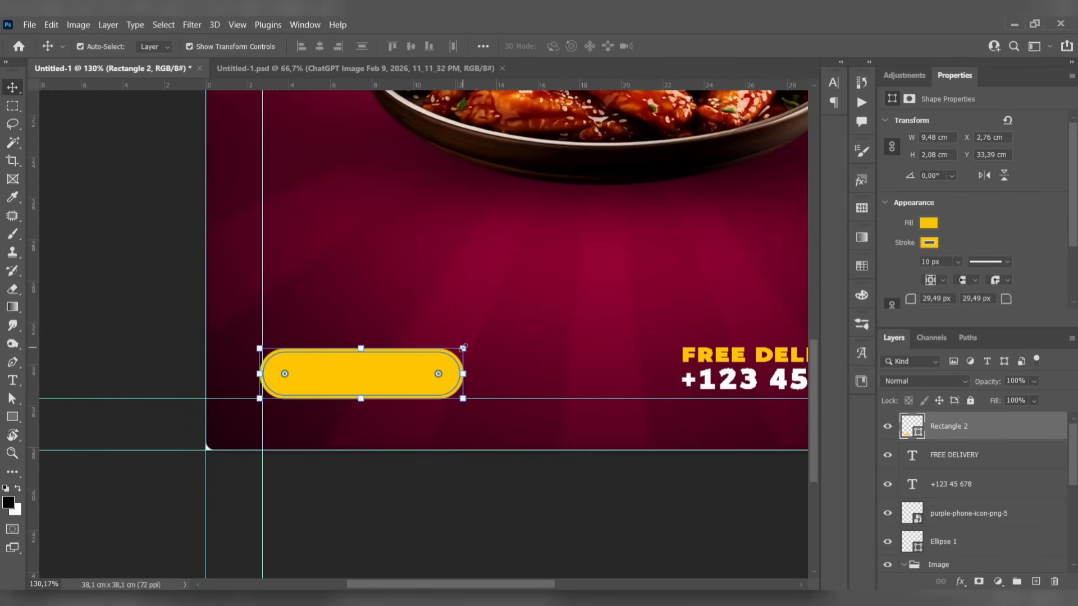
drag(463, 348, 457, 354)
drag(361, 376, 365, 377)
click(12, 87)
click(141, 258)
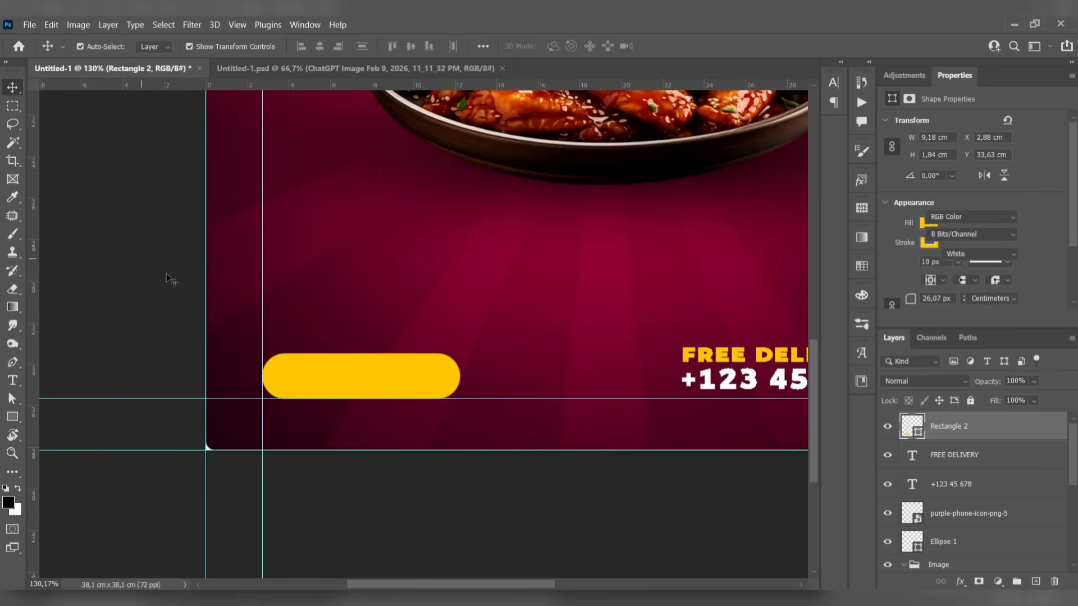
- Add the text ORDER NOW in white Montserrat Black above the yellow pill
scroll(166, 274, down, 3)
key(t)
click(300, 408)
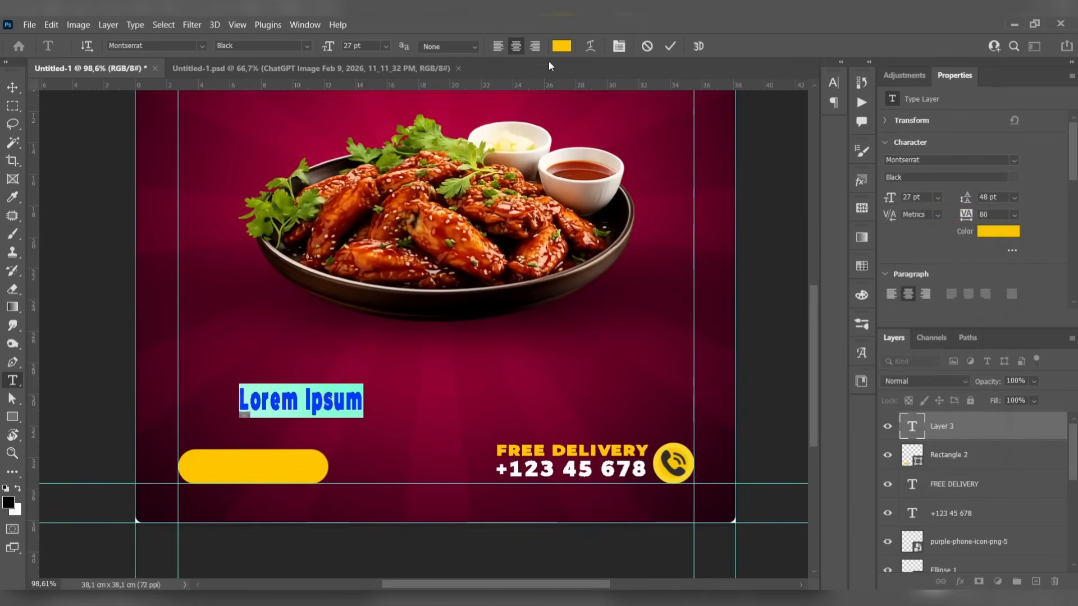
click(561, 46)
drag(685, 257, 642, 233)
click(958, 233)
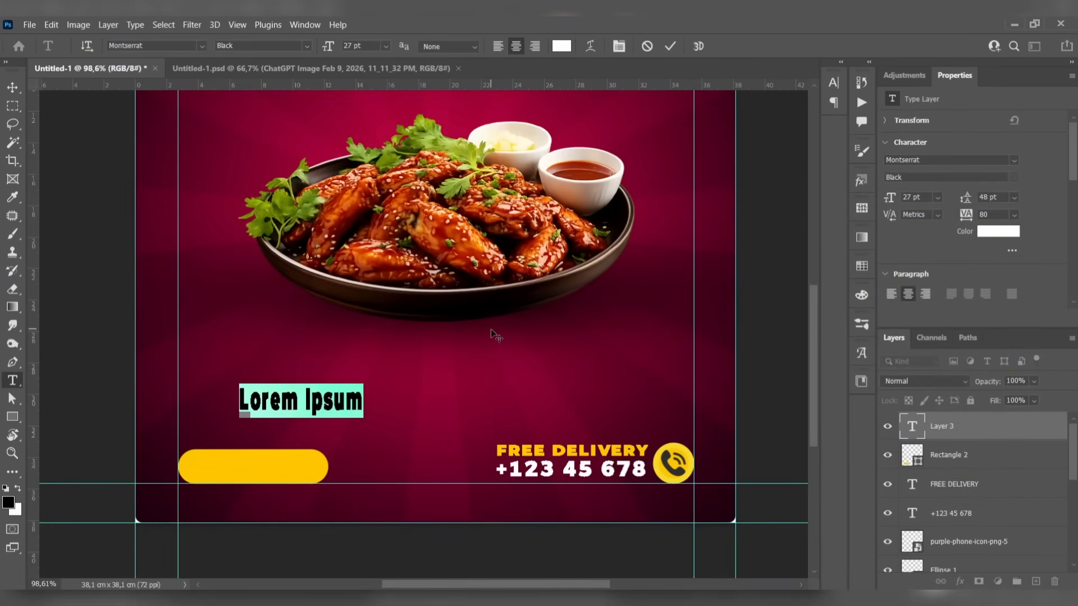
text(ORDER NOW)
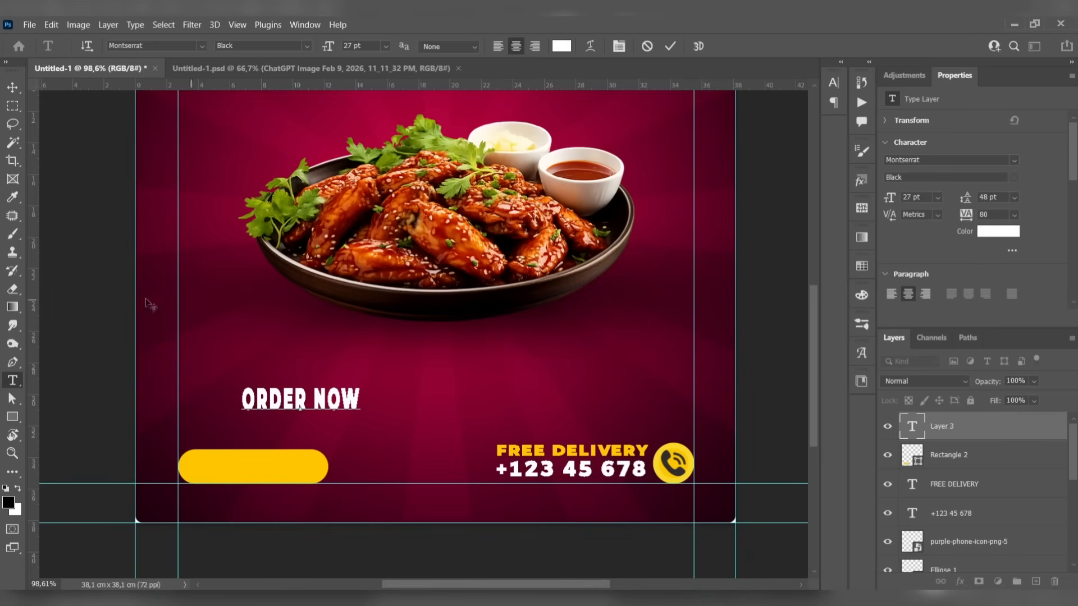
key(ctrl+Return)
- Move the ORDER NOW text onto the yellow pill and scale it down so it fits centred with clear side padding
key(v)
drag(331, 398, 278, 467)
alt+scroll(236, 459, up, 3)
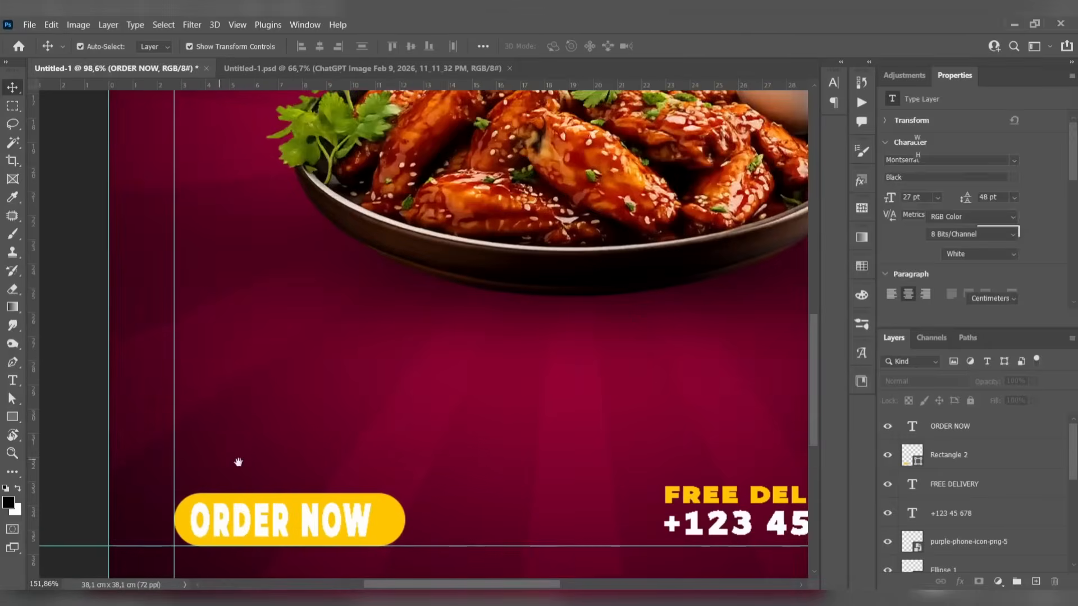
key(ctrl+t)
drag(325, 393, 342, 358)
key(Return)
scroll(381, 264, down, 3)
drag(386, 269, 296, 354)
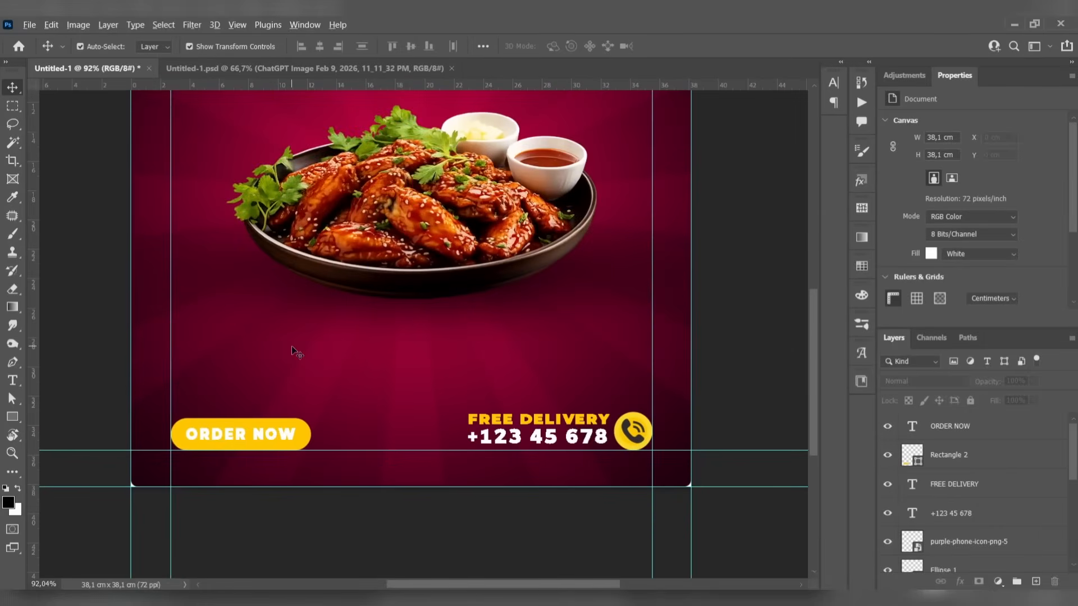
- Change the pill's stroke to the lighter yellow from the recently used colours
alt+scroll(309, 355, down, 2)
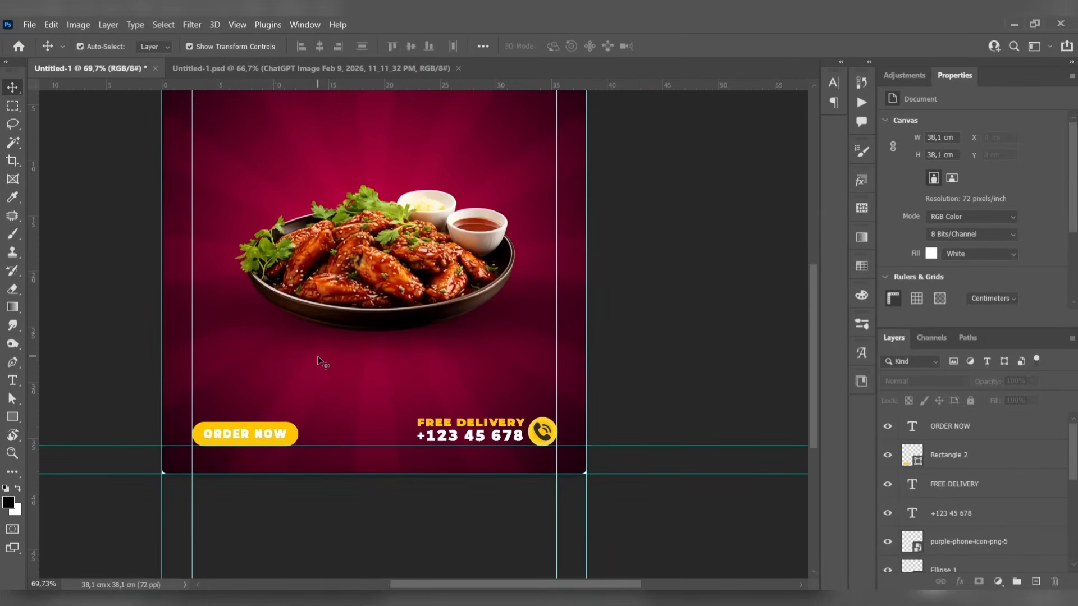
click(970, 456)
click(931, 243)
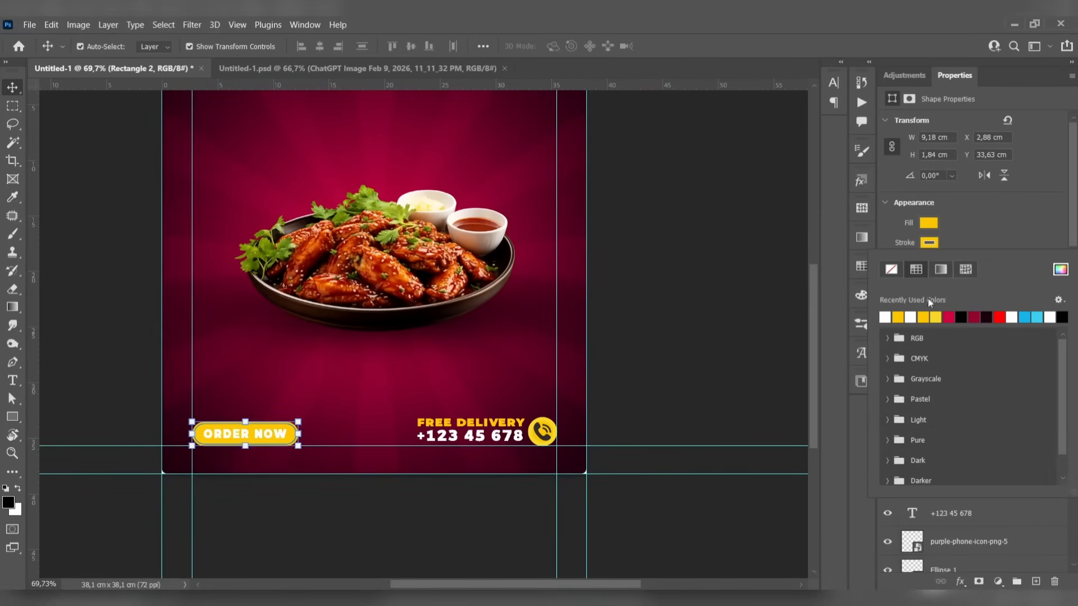
click(937, 316)
click(986, 227)
scroll(314, 399, up, 4)
click(51, 377)
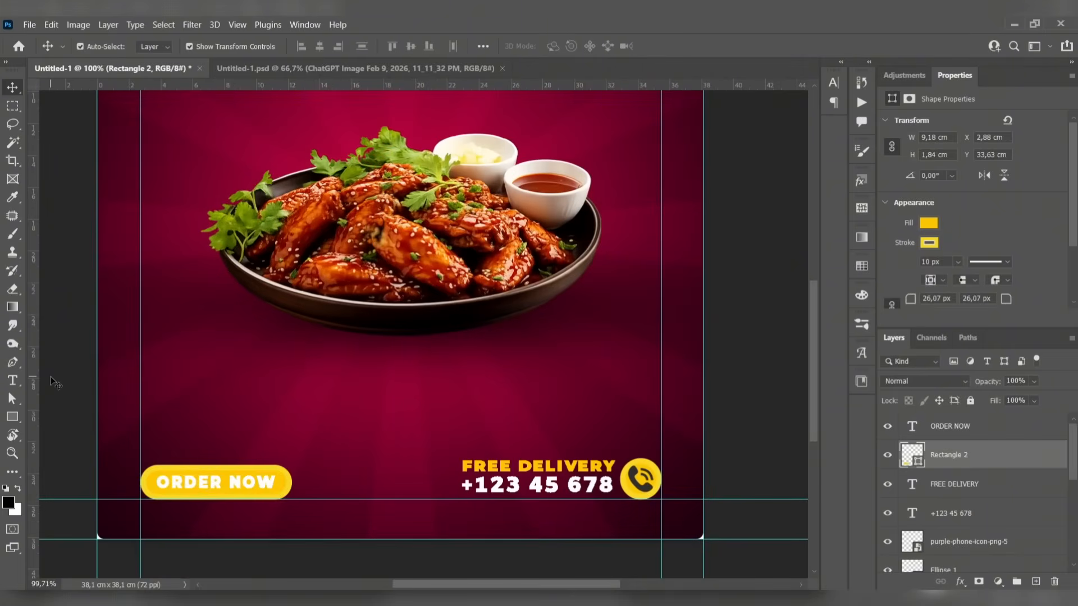
- Group all layers from ORDER NOW through the phone icon's ellipse and collapse the Image group
scroll(120, 407, up, 2)
alt+scroll(119, 411, down, 5)
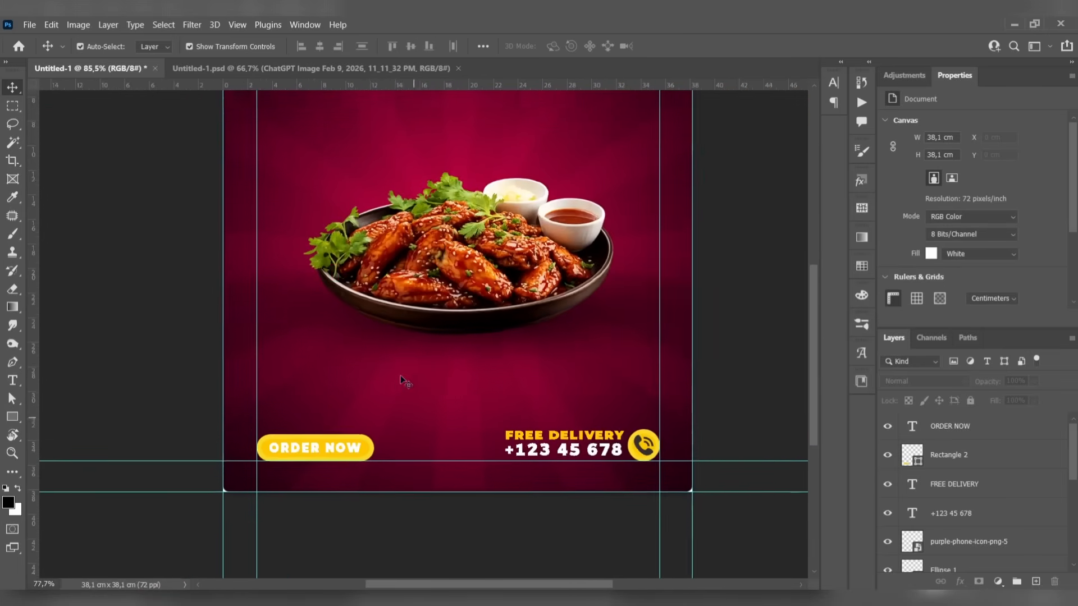
alt+scroll(425, 398, up, 1)
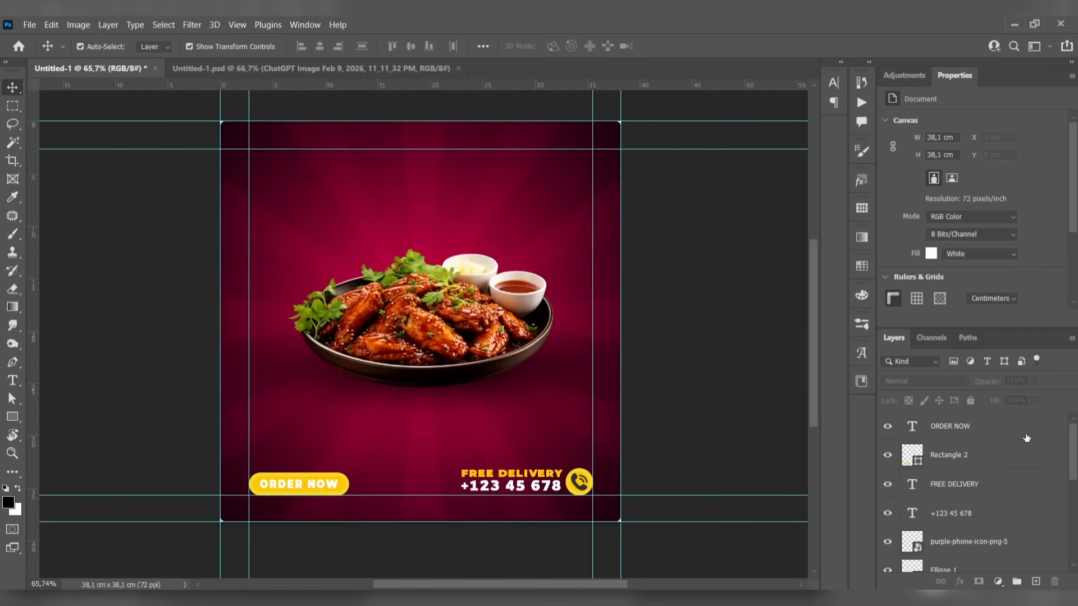
click(991, 438)
shift+click(986, 452)
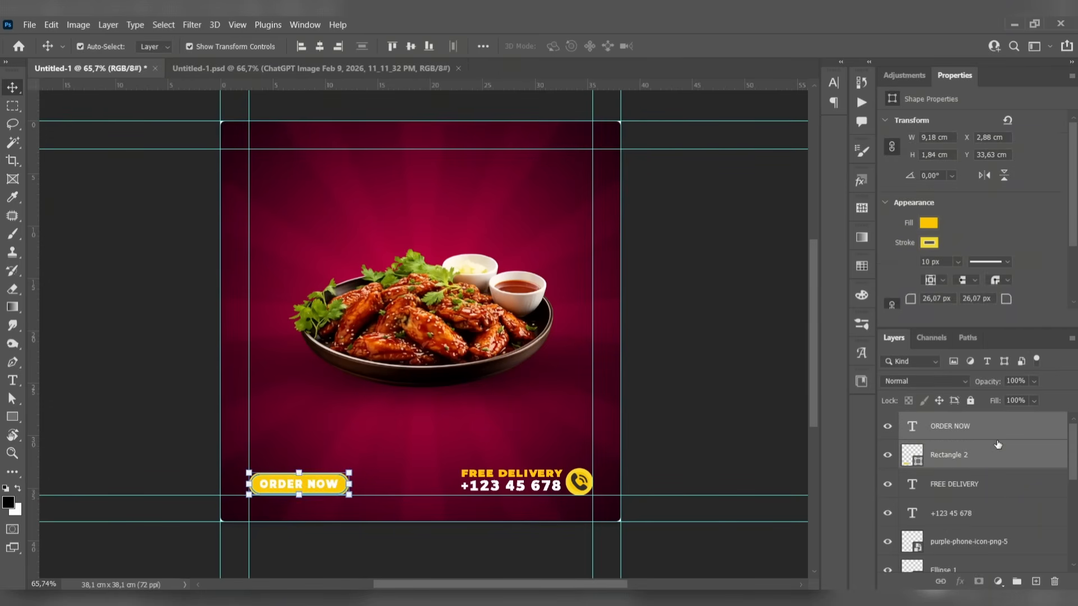
click(992, 425)
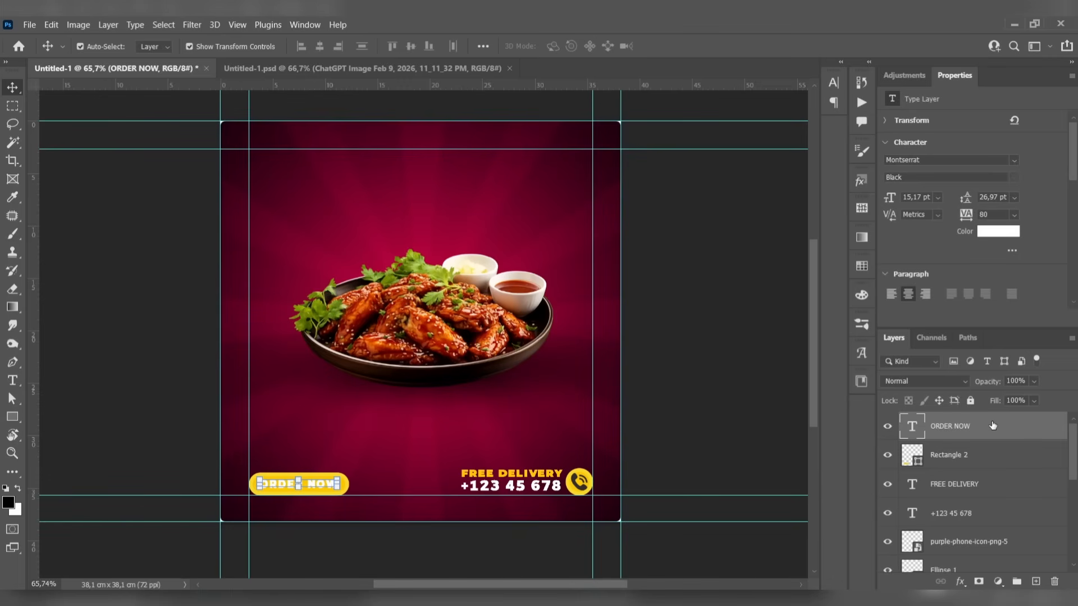
scroll(1002, 445, down, 3)
shift+click(971, 460)
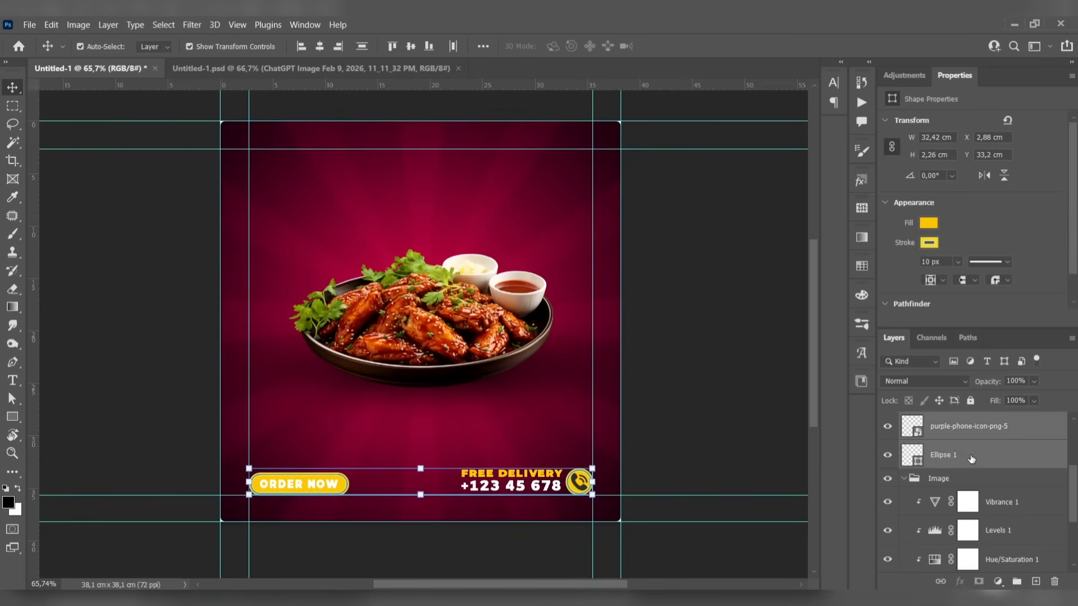
key(ctrl+g)
click(903, 439)
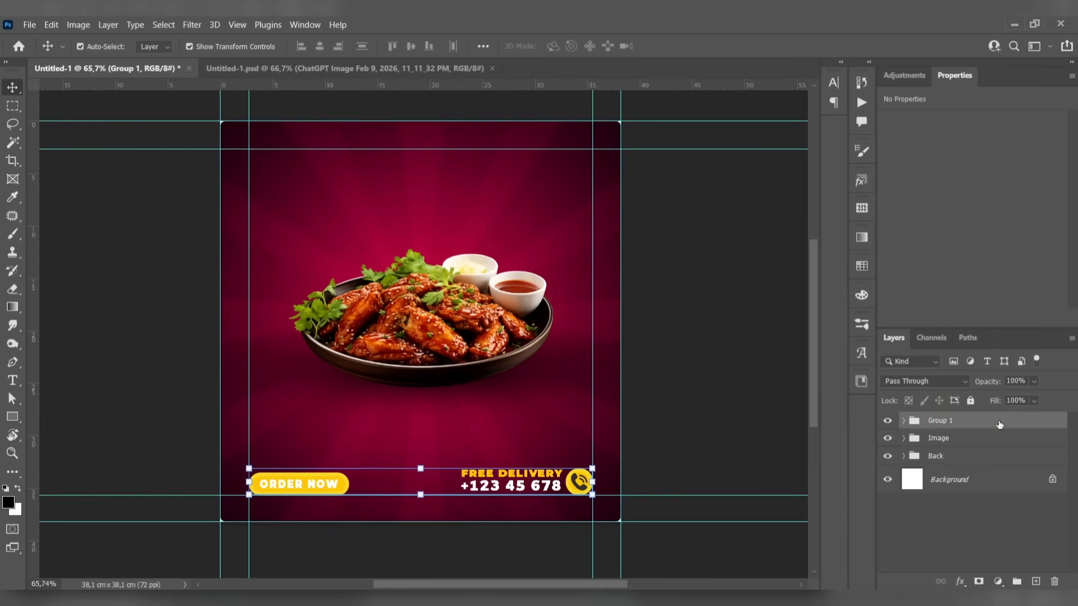
- Add a centred white placeholder paragraph in a wide text box and move it down over the plate's lower edge
click(13, 380)
drag(288, 170, 570, 231)
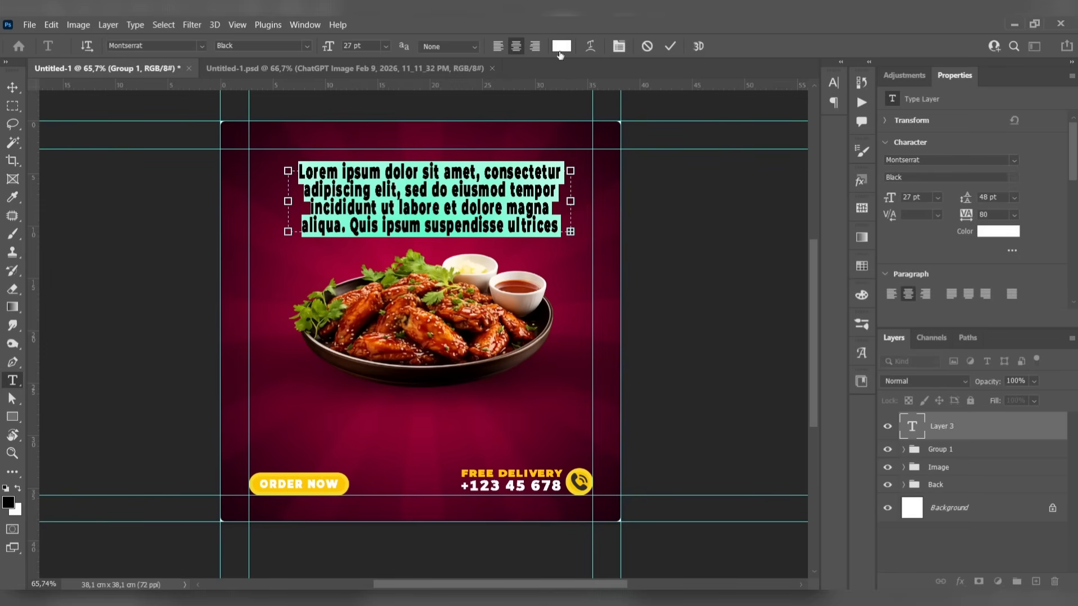
click(12, 90)
drag(426, 202, 420, 386)
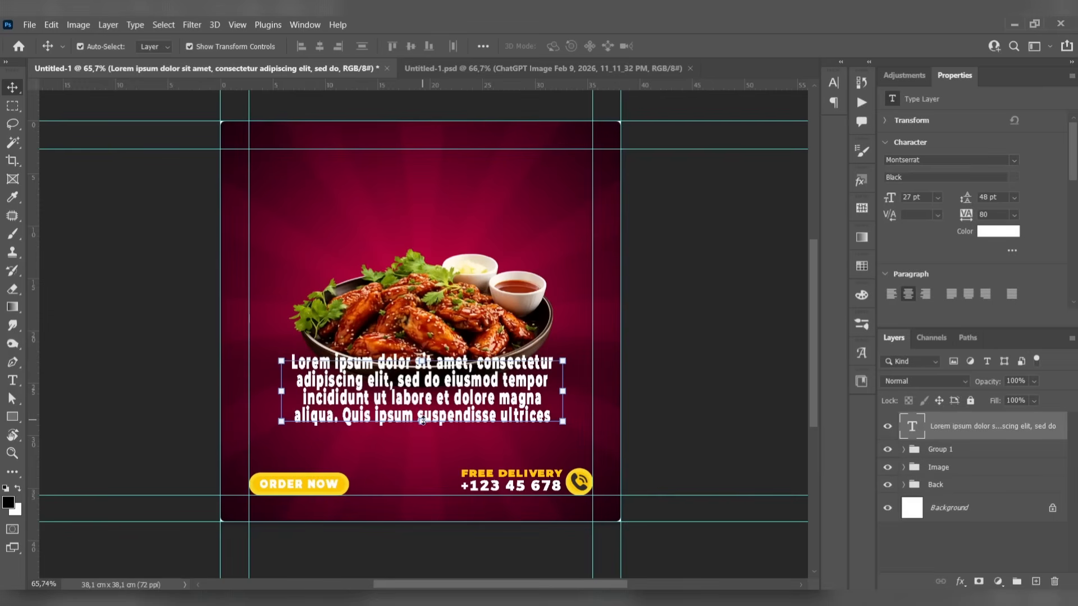
- Scale the placeholder paragraph down to about 16.11 pt and fit its box to three lines beneath the plate
drag(422, 427, 421, 397)
key(Return)
double_click(429, 403)
click(12, 88)
drag(327, 413, 309, 413)
drag(515, 414, 527, 414)
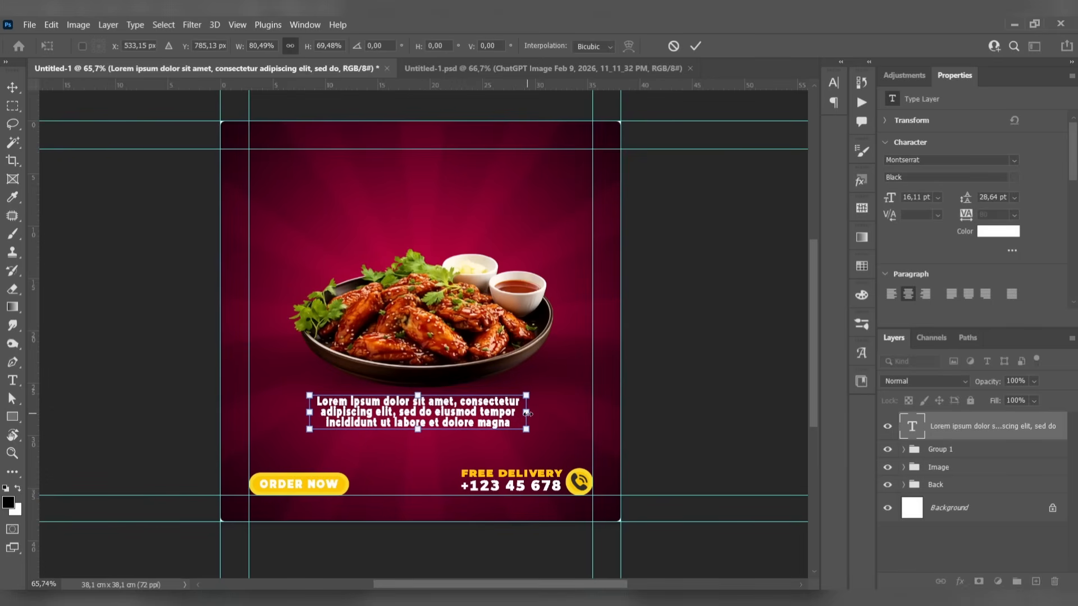
key(Return)
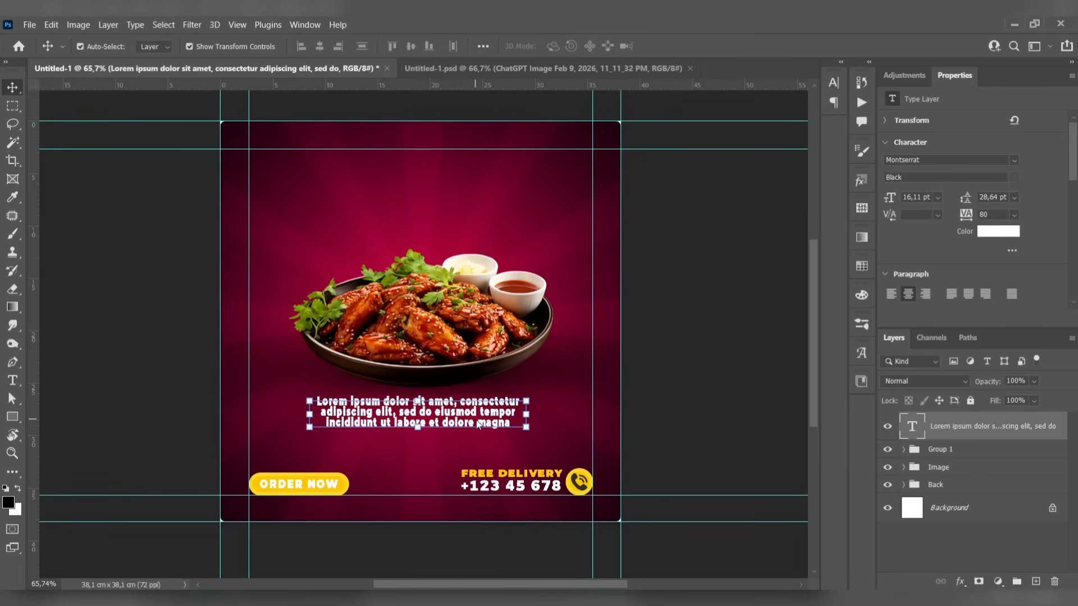
- Set the placeholder paragraph's font to Arial
double_click(481, 420)
click(201, 45)
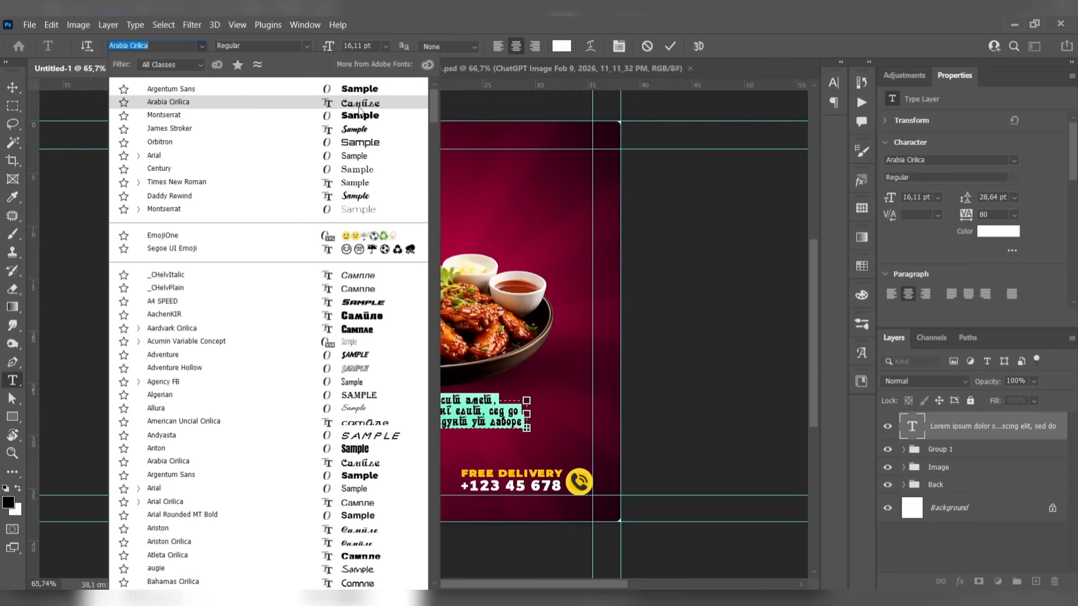
click(259, 158)
key(ctrl+Return)
key(v)
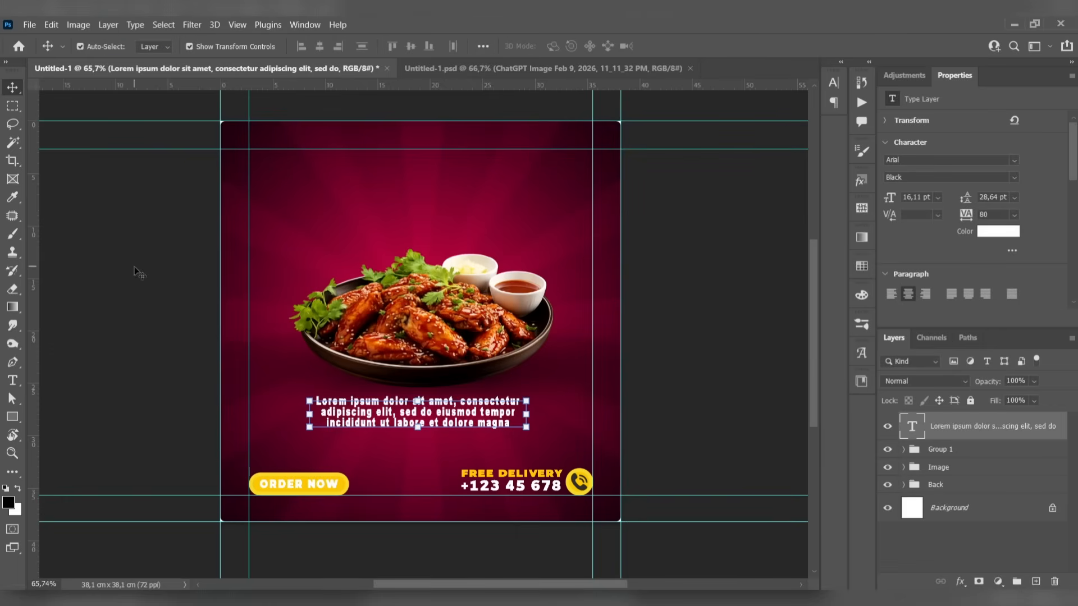
- Set the placeholder paragraph's font style to Narrow Bold
double_click(353, 412)
click(281, 46)
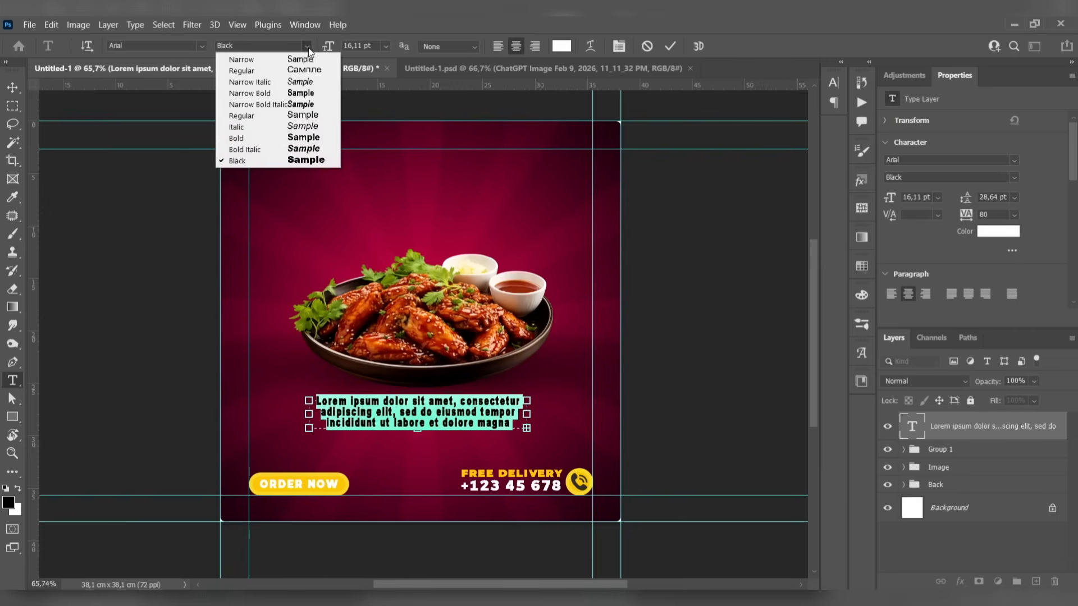
click(316, 93)
key(ctrl+Return)
key(v)
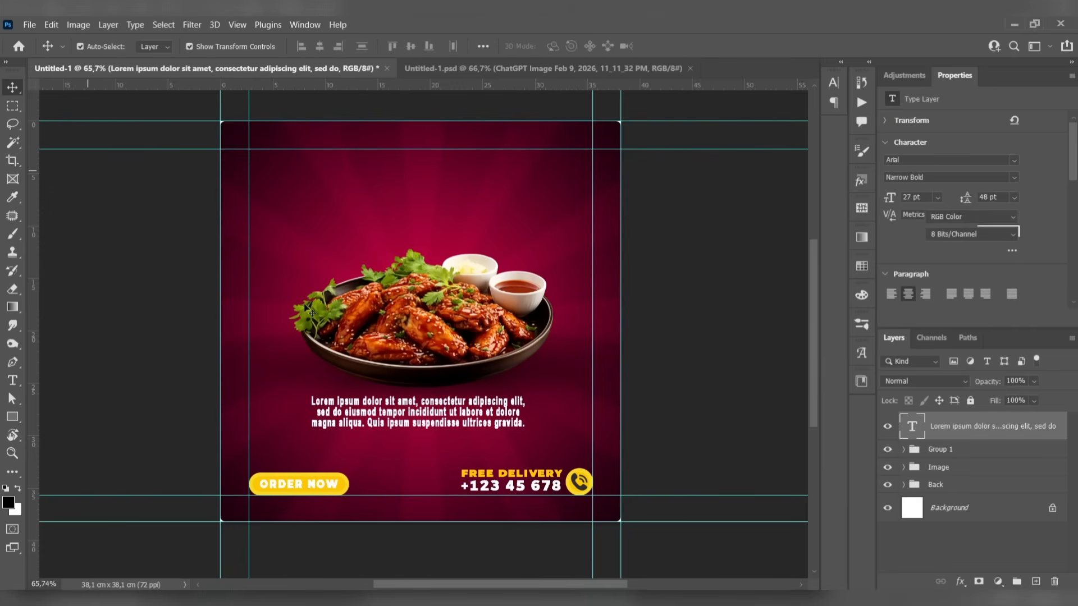
- Widen the paragraph's text box on both sides and shorten it to two lines, about 29.42 × 2.10 cm
scroll(425, 422, up, 5)
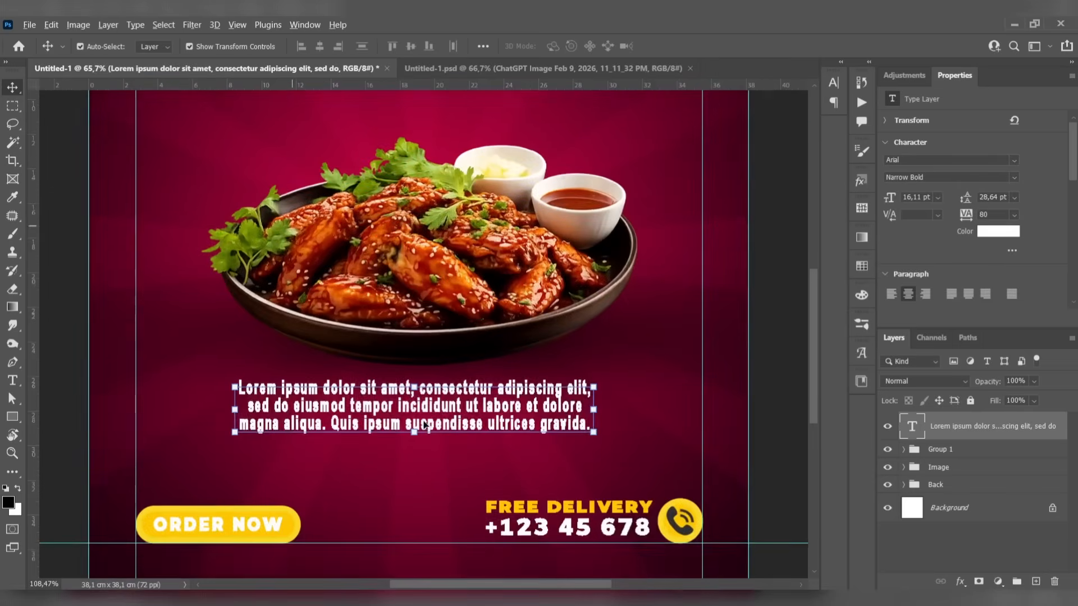
scroll(422, 422, up, 1)
drag(236, 430, 169, 432)
key(Return)
double_click(249, 432)
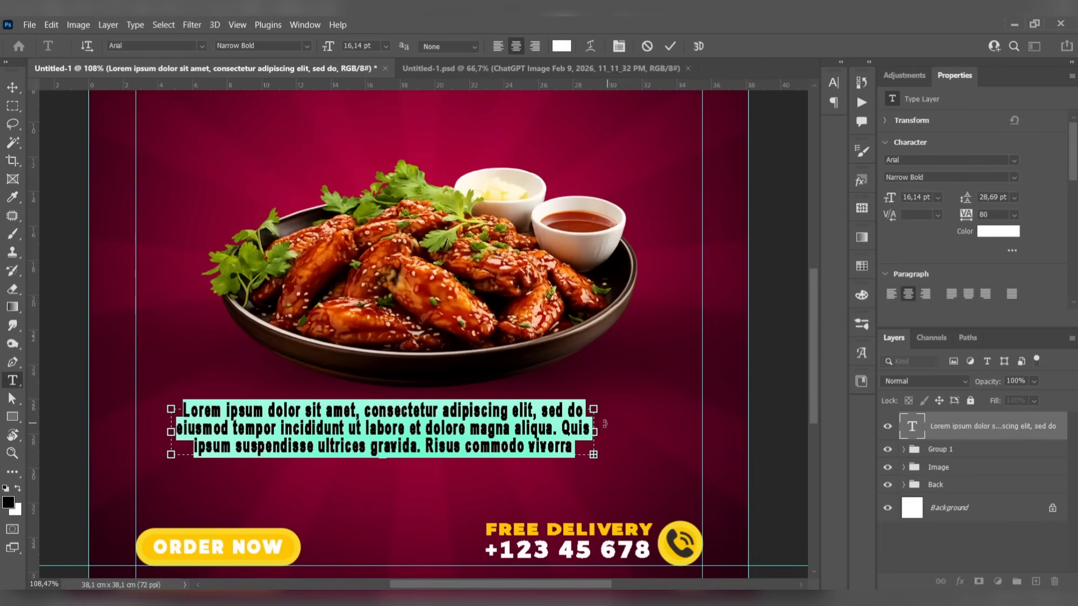
drag(593, 431, 679, 433)
drag(439, 459, 432, 449)
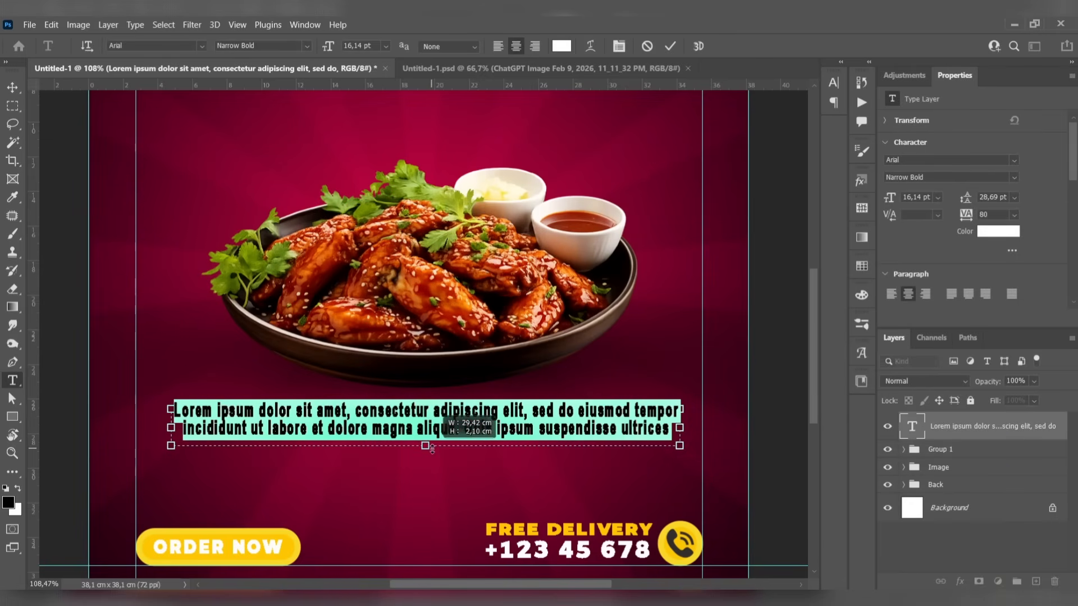
- Narrow the paragraph's text box, make it tall enough for three lines, and centre it beneath the plate
drag(170, 428, 370, 429)
drag(524, 447, 524, 463)
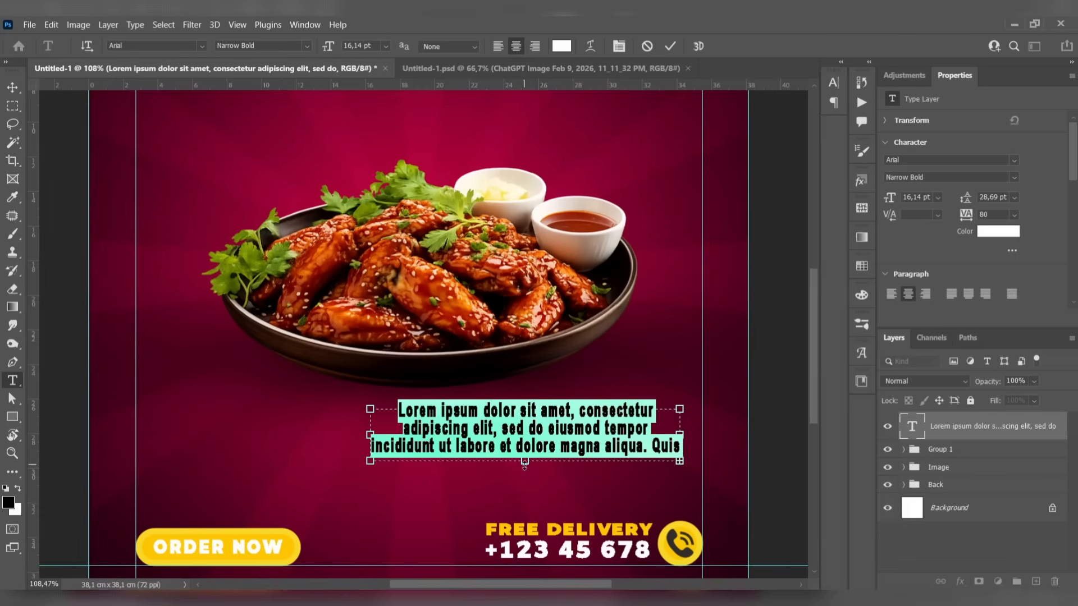
click(11, 85)
drag(497, 426, 391, 426)
- Set the placeholder paragraph's font style to Arial Narrow
double_click(446, 435)
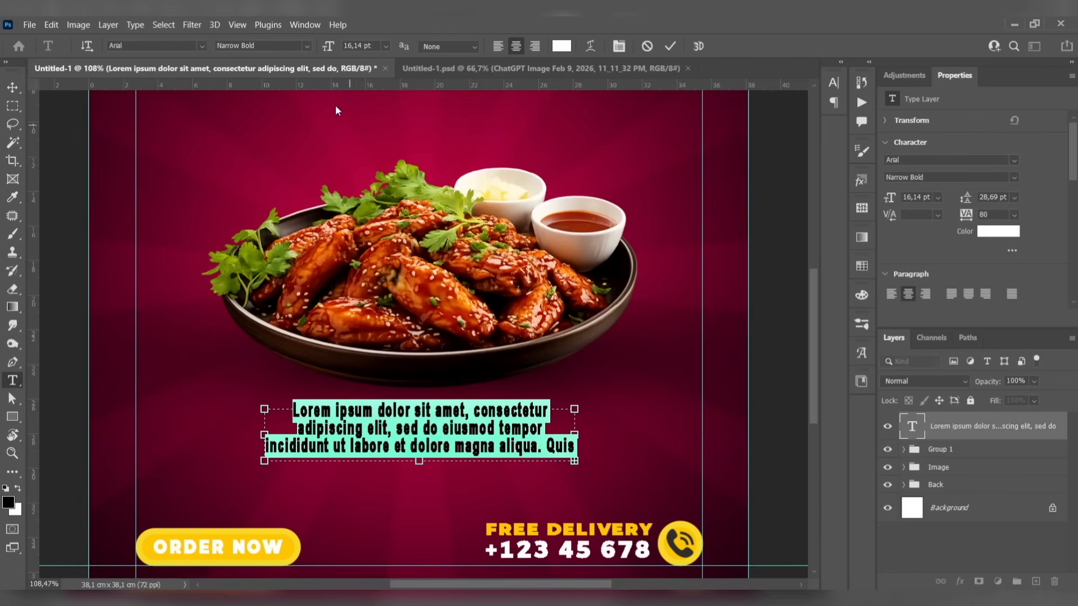
click(307, 45)
click(304, 69)
click(12, 87)
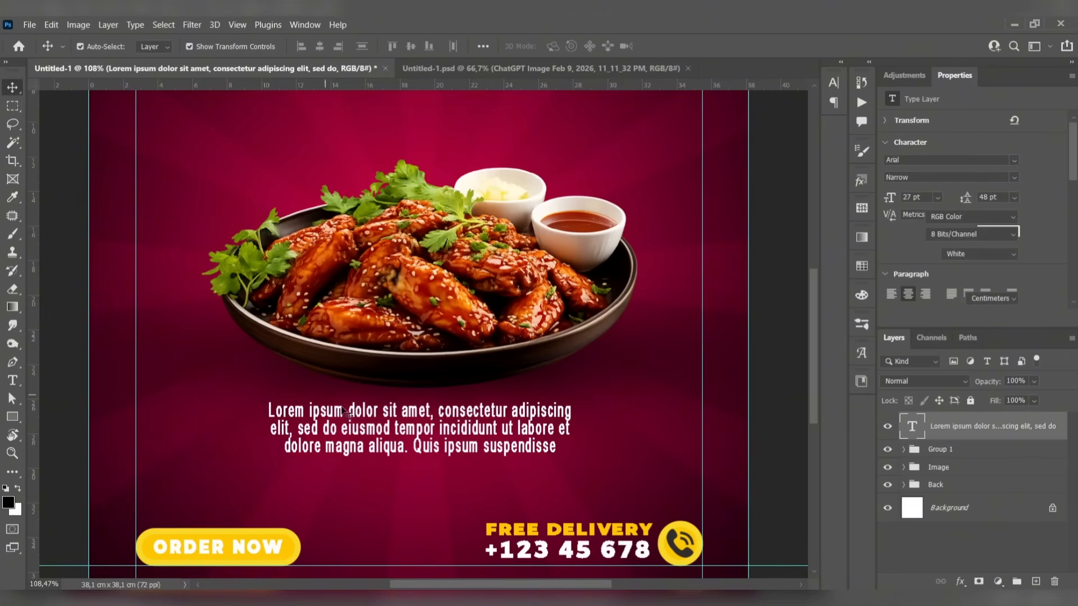
- Scale the placeholder paragraph down proportionally and centre it beneath the plate
drag(266, 409, 291, 447)
drag(417, 448, 391, 426)
click(20, 94)
scroll(151, 211, down, 6)
click(141, 211)
drag(258, 233, 383, 288)
scroll(362, 282, down, 1)
scroll(441, 378, up, 3)
- Adjust the placeholder paragraph's font size so more of its text fits on three lines
double_click(425, 396)
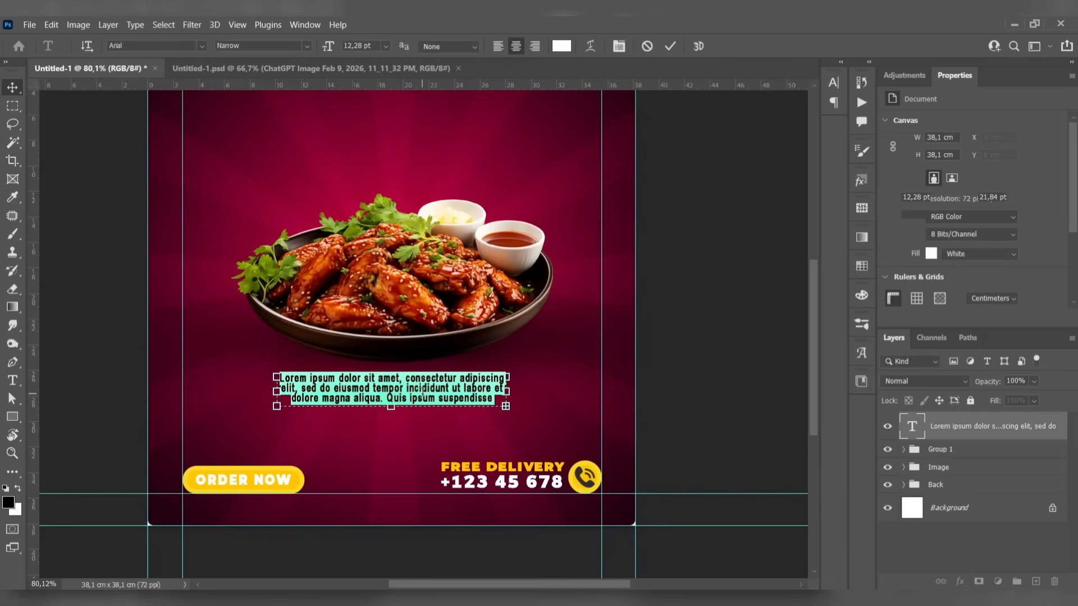
drag(332, 47, 328, 49)
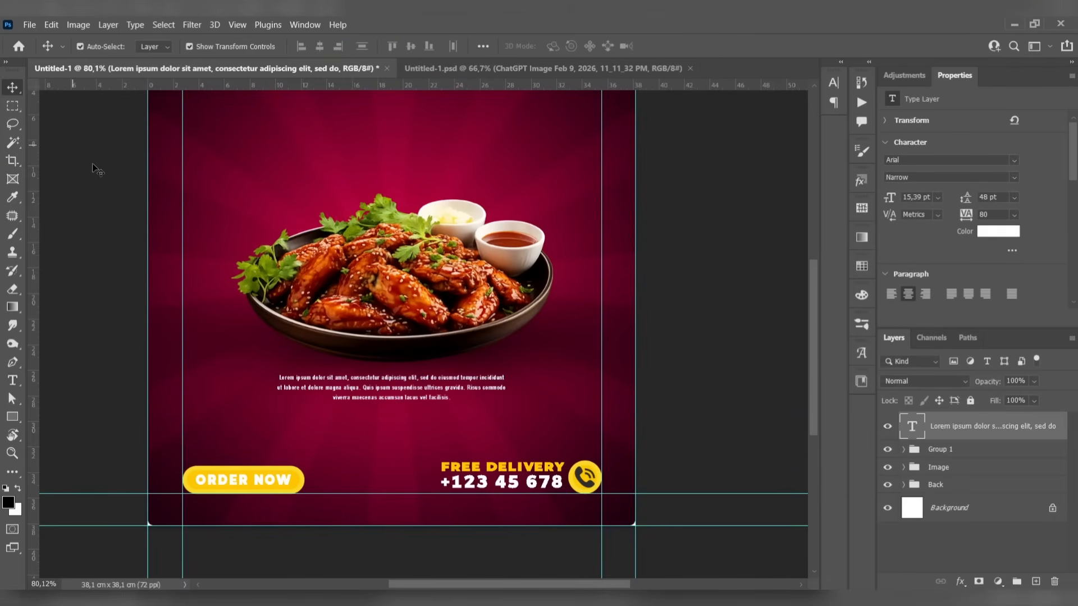
double_click(425, 396)
drag(329, 47, 331, 48)
click(12, 87)
- Enlarge the paragraph's text box slightly in height and width, and centre it beneath the plate
drag(401, 400, 402, 408)
drag(507, 382, 524, 379)
click(13, 87)
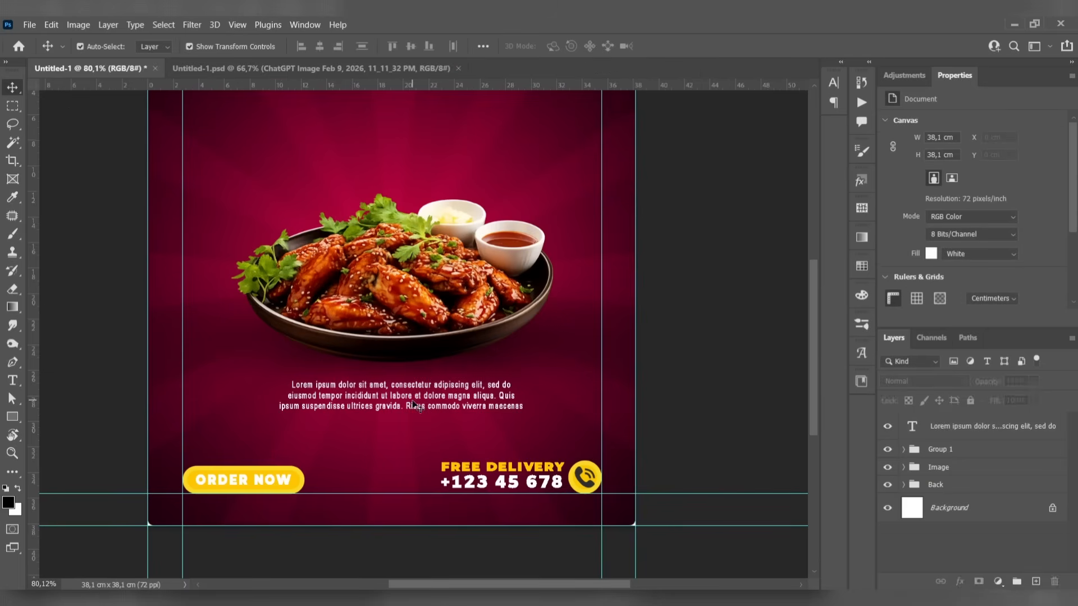
drag(414, 400, 402, 400)
click(119, 279)
scroll(144, 277, down, 2)
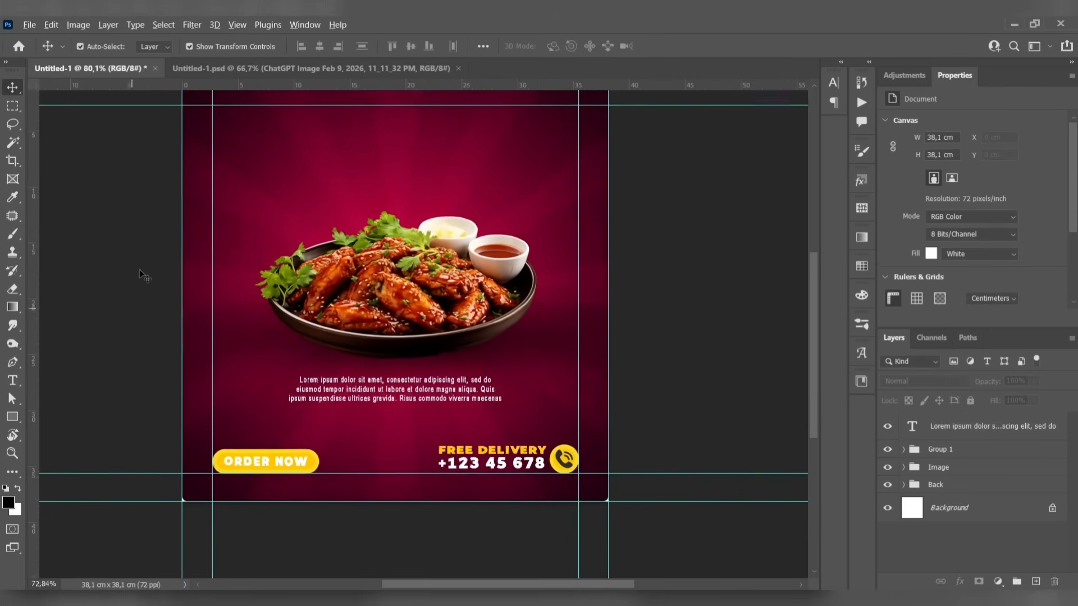
- Add a new text line reading "SPACIAL" above the plate
drag(144, 277, 209, 311)
drag(323, 319, 299, 325)
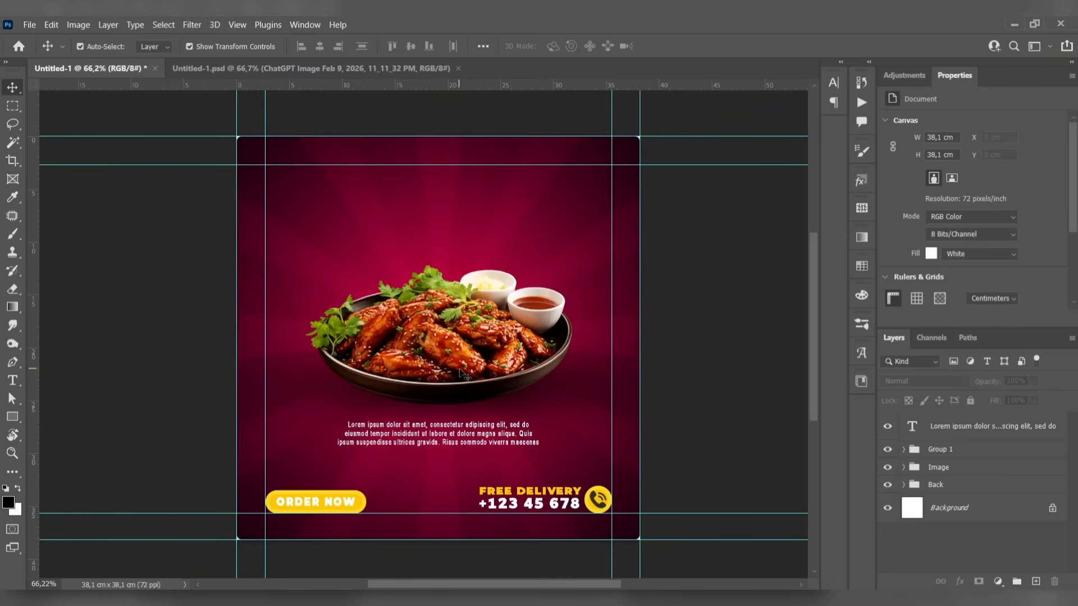
click(13, 380)
click(427, 205)
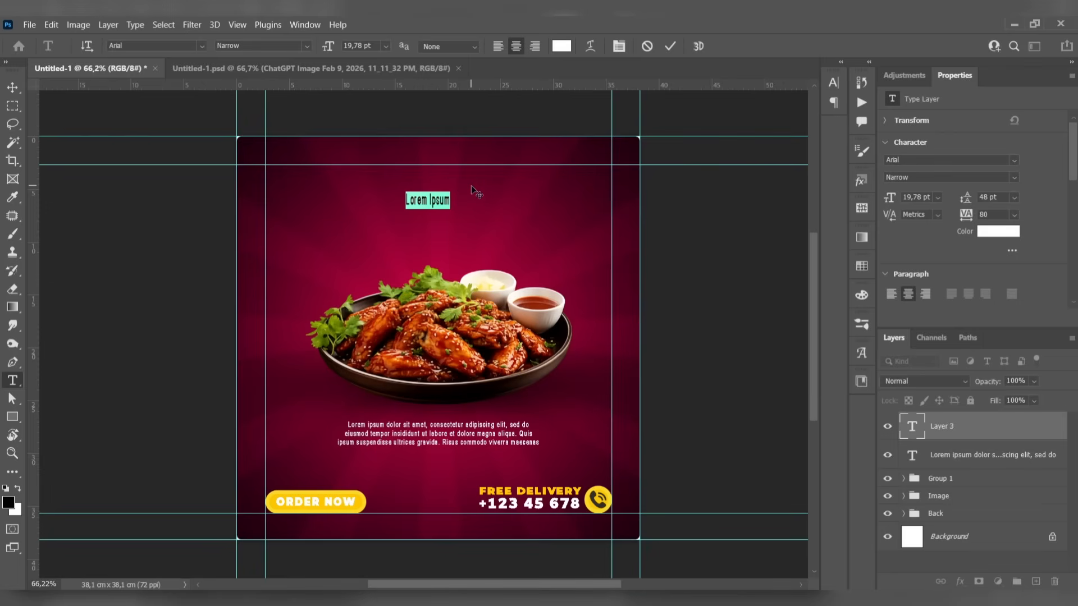
text(SPACIAL)
key(ctrl+a)
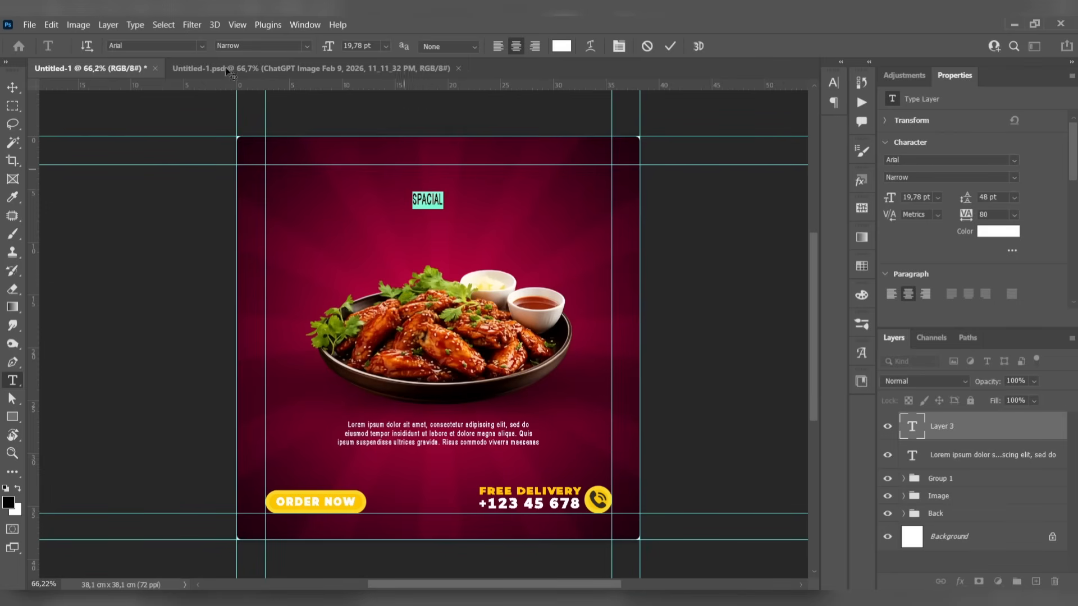
- Set the SPACIAL heading's font to Daddy Rewind and enlarge it to about 98 pt, centred above the plate
text(DADD)
click(265, 90)
key(ctrl+Return)
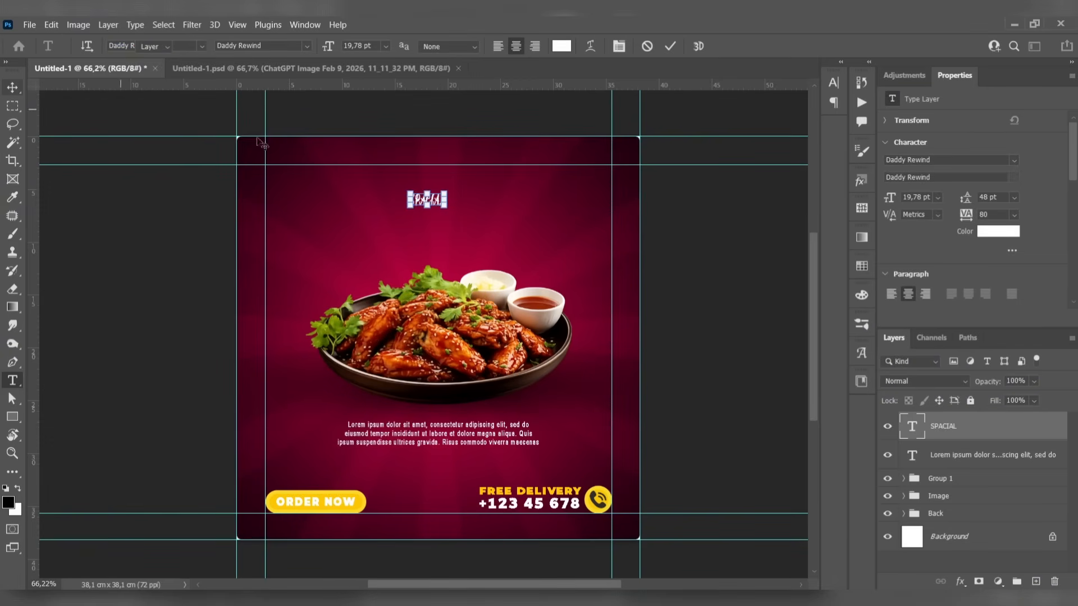
key(v)
drag(445, 209, 493, 210)
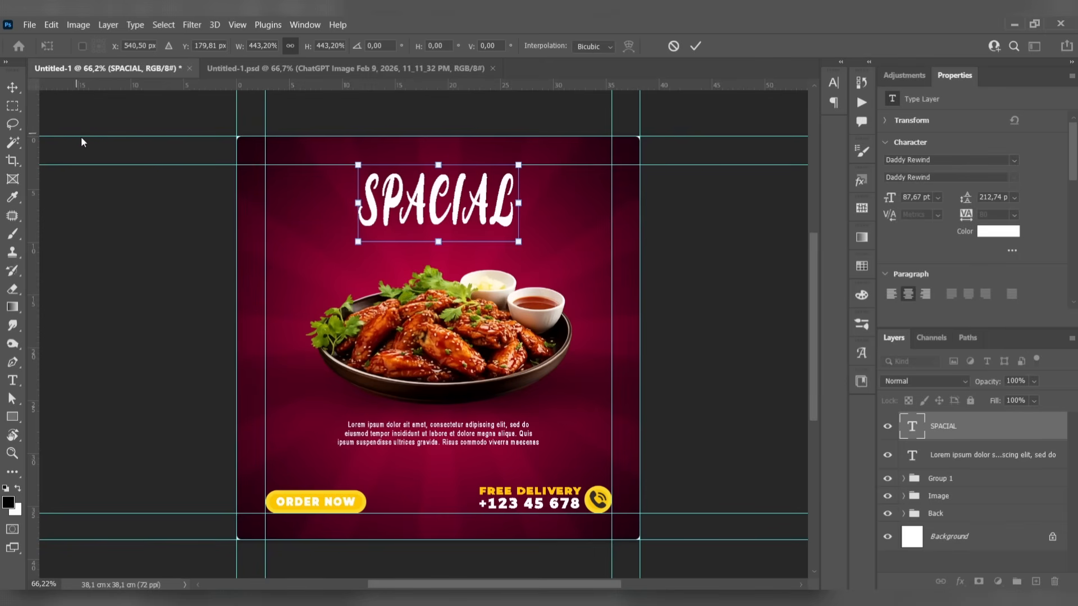
drag(360, 244, 342, 254)
drag(467, 219, 476, 218)
key(Return)
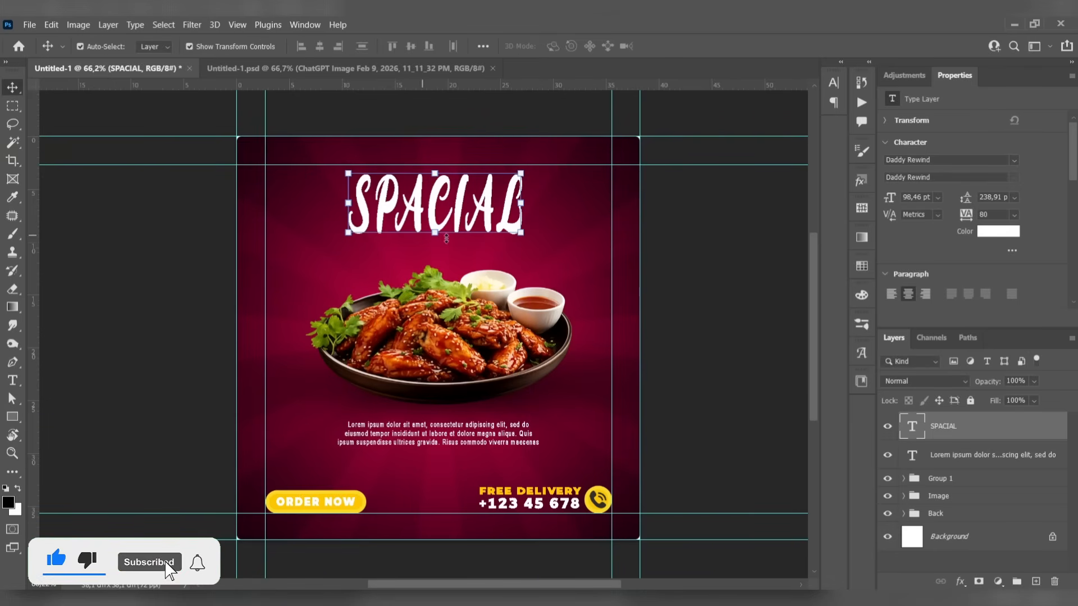
- Replace the heading's text with "Special"
double_click(511, 217)
text(sPA)
key(BackSpace)
key(BackSpace)
key(BackSpace)
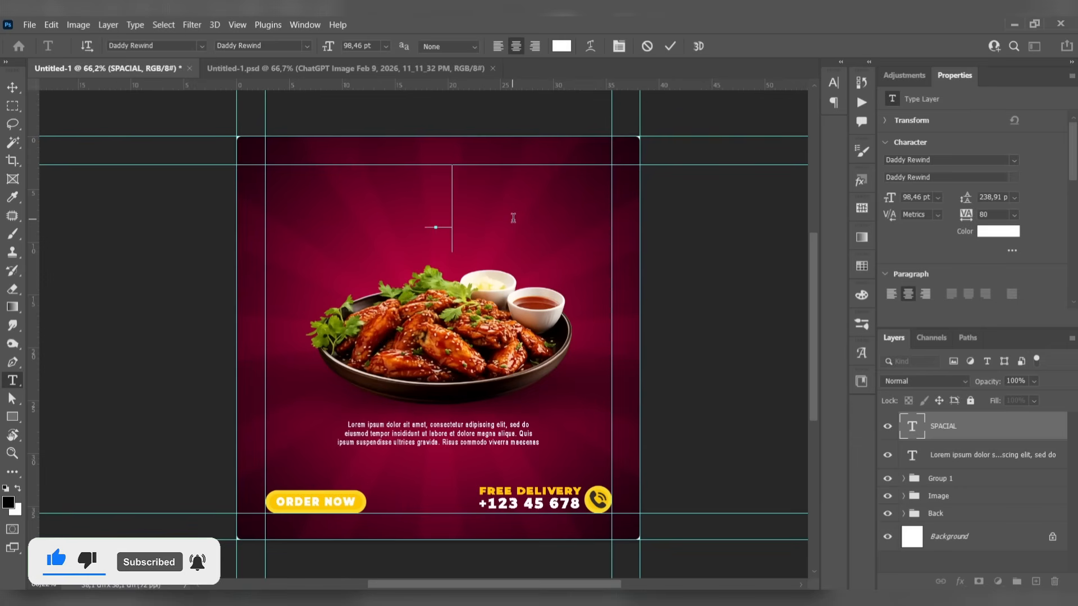
text(Special)
click(12, 87)
click(221, 242)
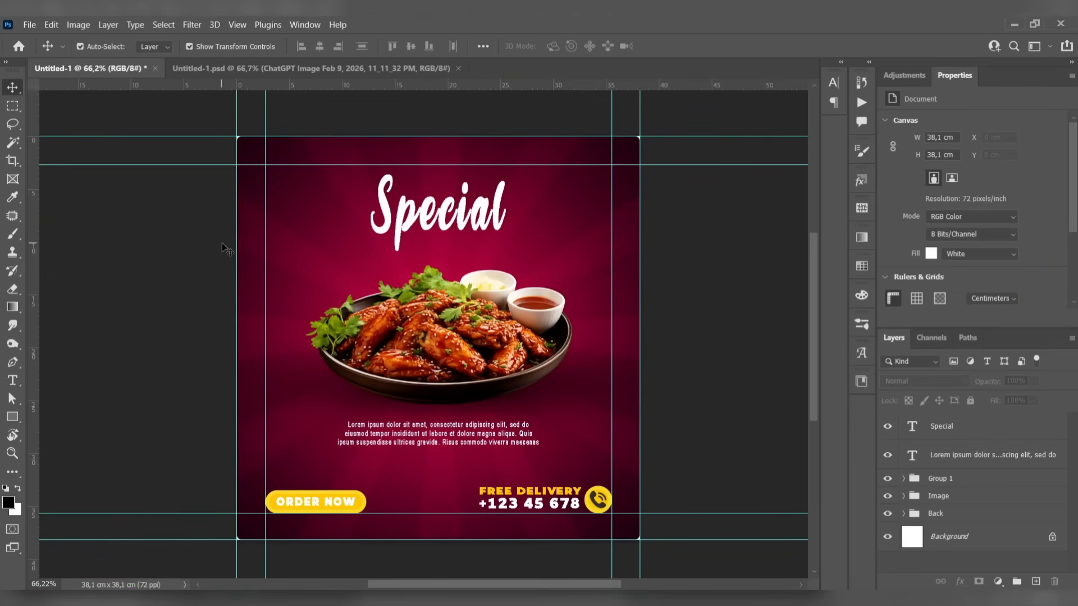
- Set the Special heading's font to James Stroker
drag(391, 211, 390, 203)
double_click(416, 207)
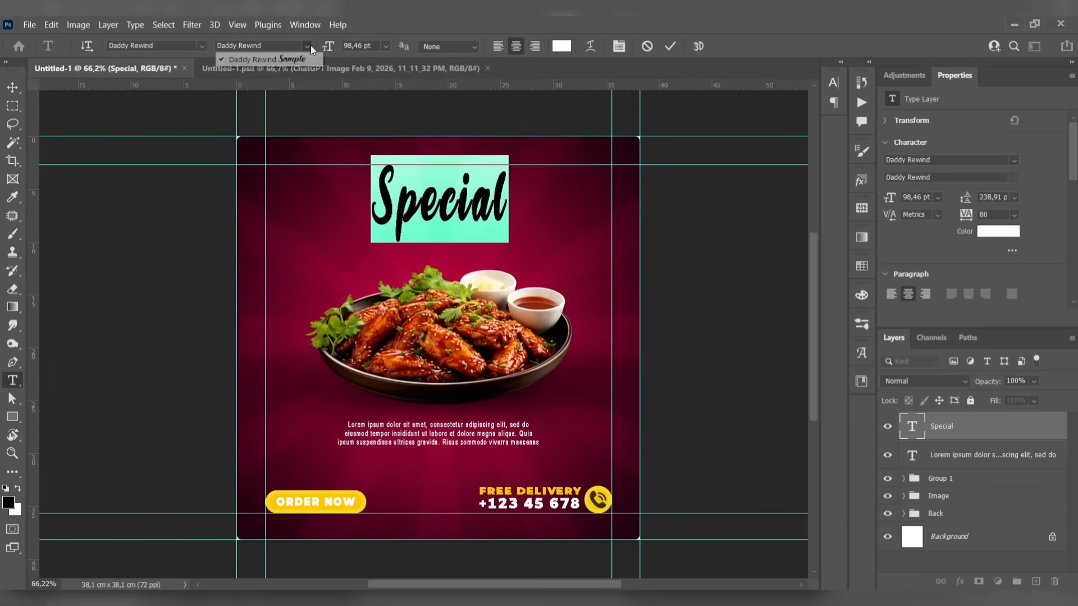
click(201, 46)
text(James Stroker)
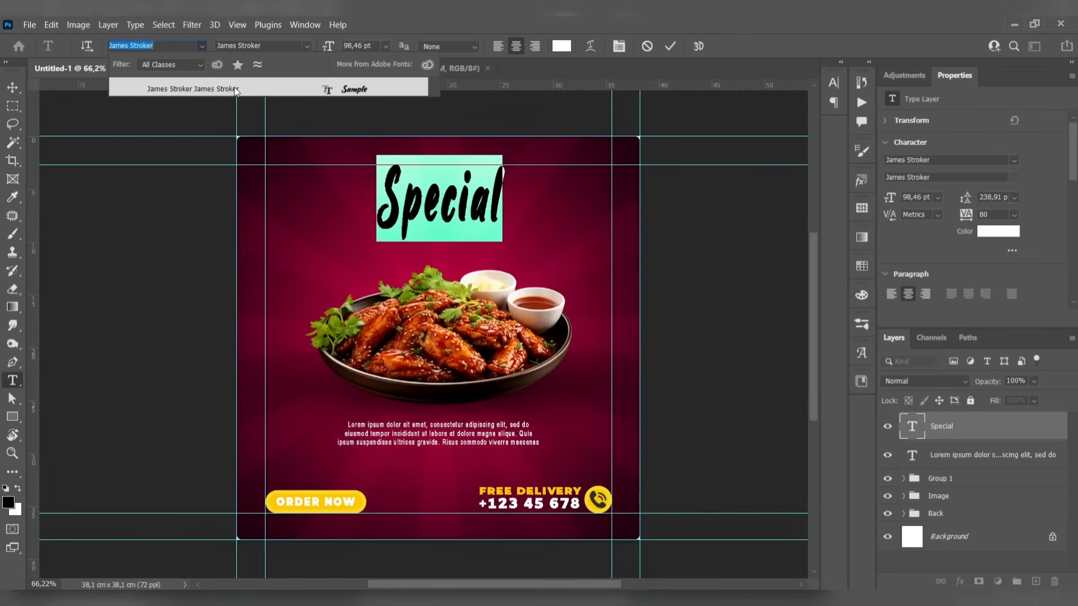
key(Return)
click(21, 88)
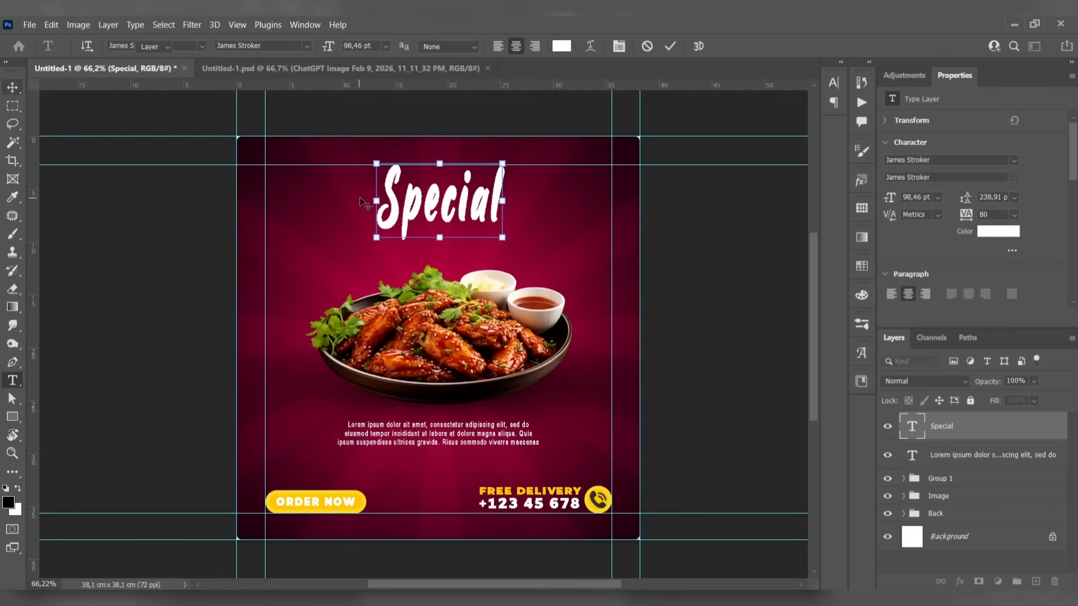
- Stretch the Special heading wider and centre it above the plate
drag(375, 200, 337, 202)
drag(458, 204, 472, 209)
click(20, 89)
click(145, 275)
- Set the placeholder paragraph's font to Daddy Rewind
scroll(405, 421, up, 4)
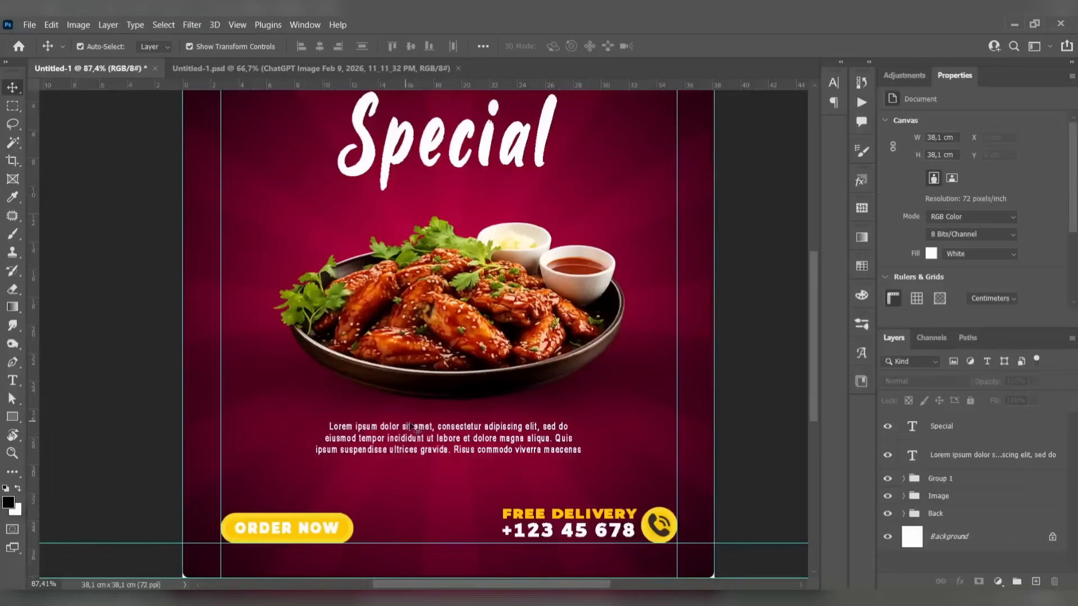
drag(472, 443, 475, 402)
double_click(476, 402)
text(dady)
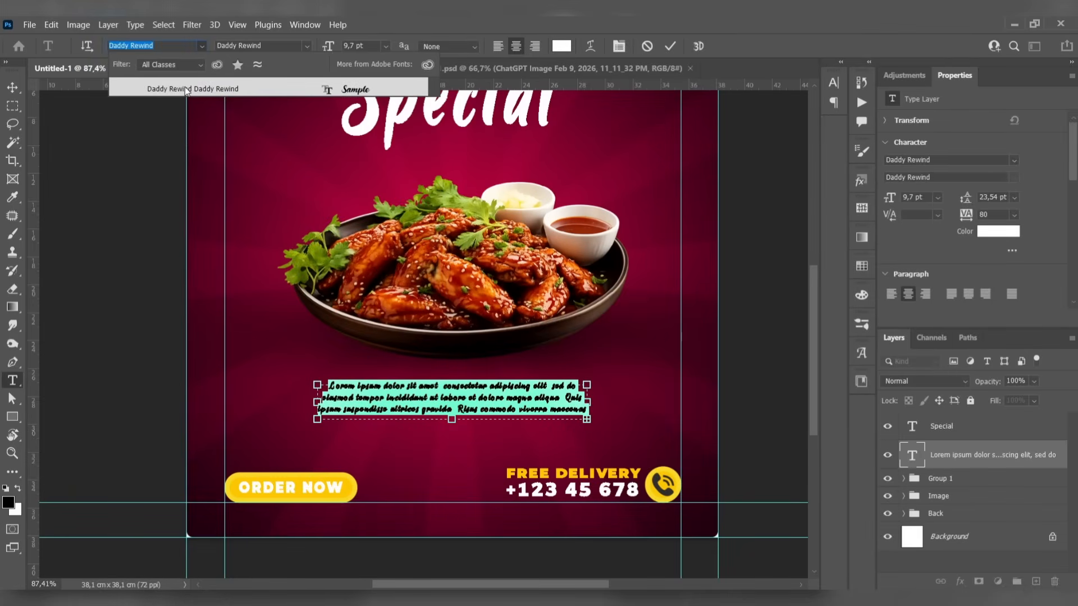
click(187, 90)
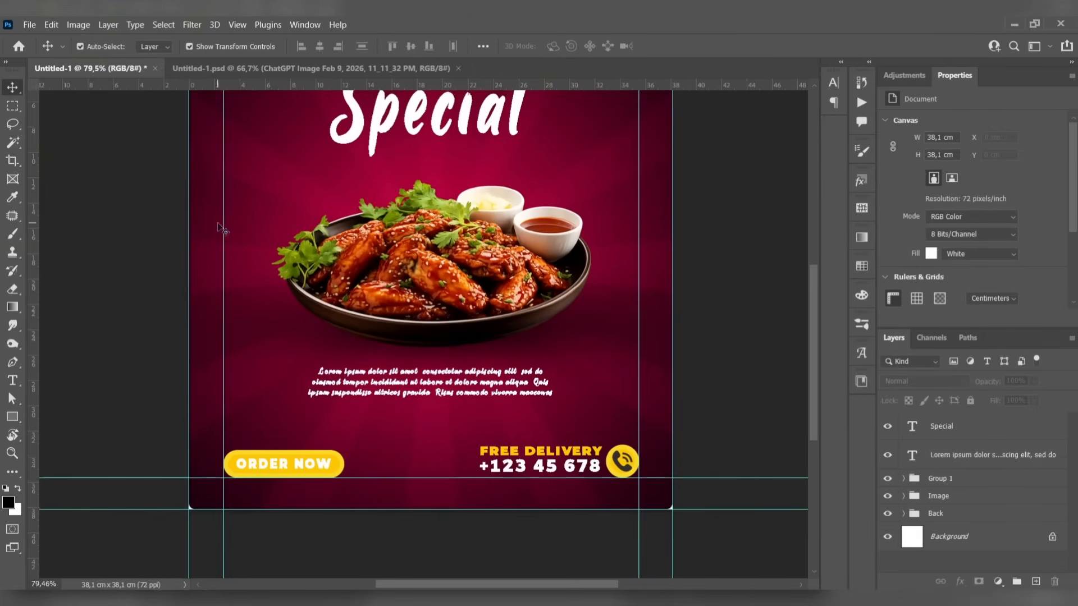
click(261, 264)
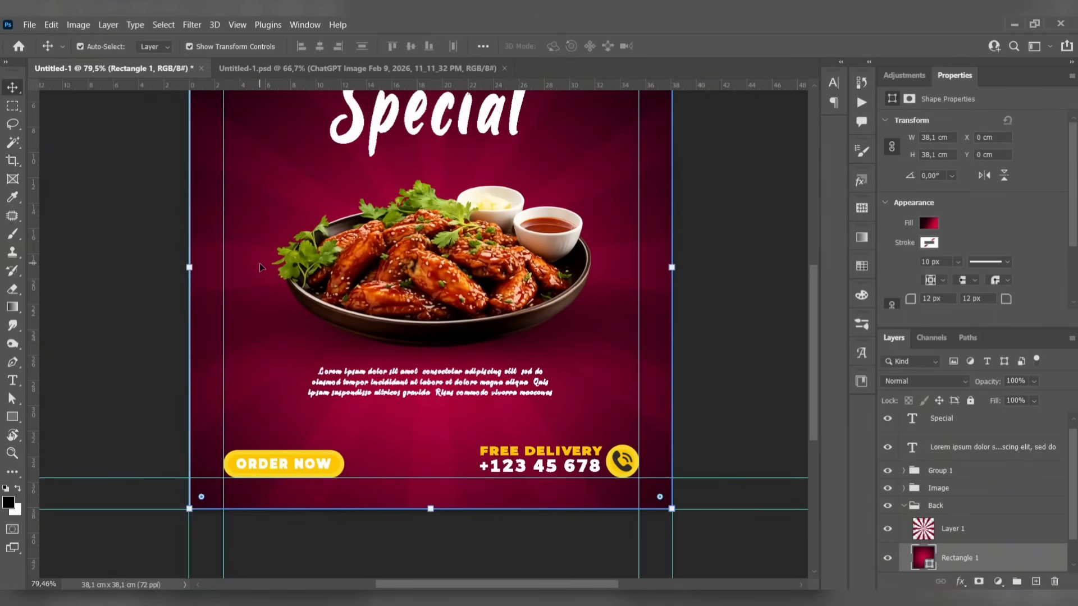
click(111, 253)
scroll(113, 250, down, 3)
drag(391, 181, 391, 175)
click(216, 219)
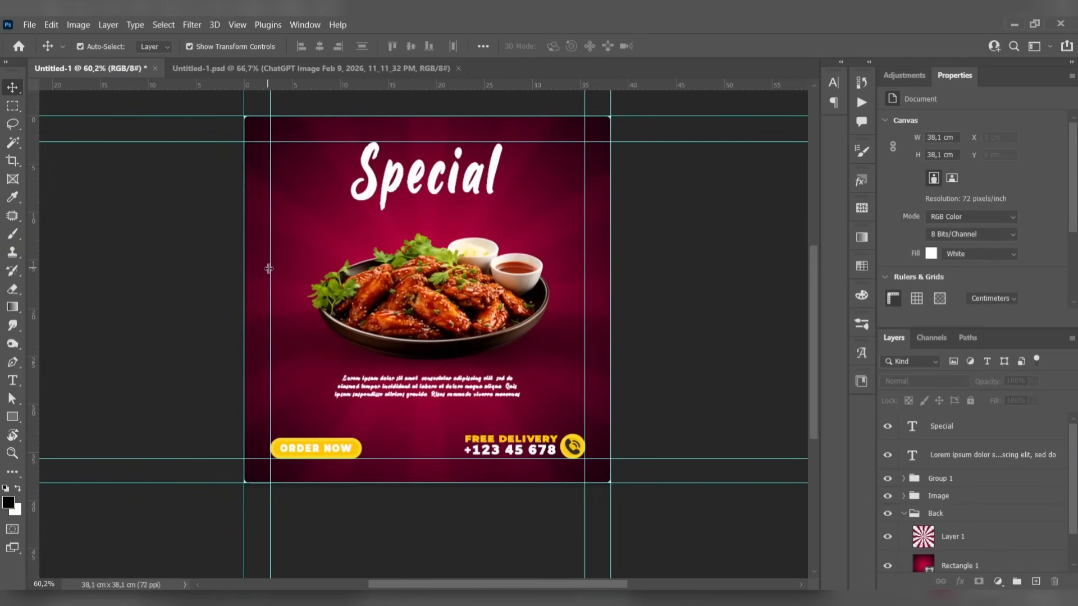
- Add the word "Chicken" beneath the right half of the Special heading and enlarge it to about 58 pt
click(17, 381)
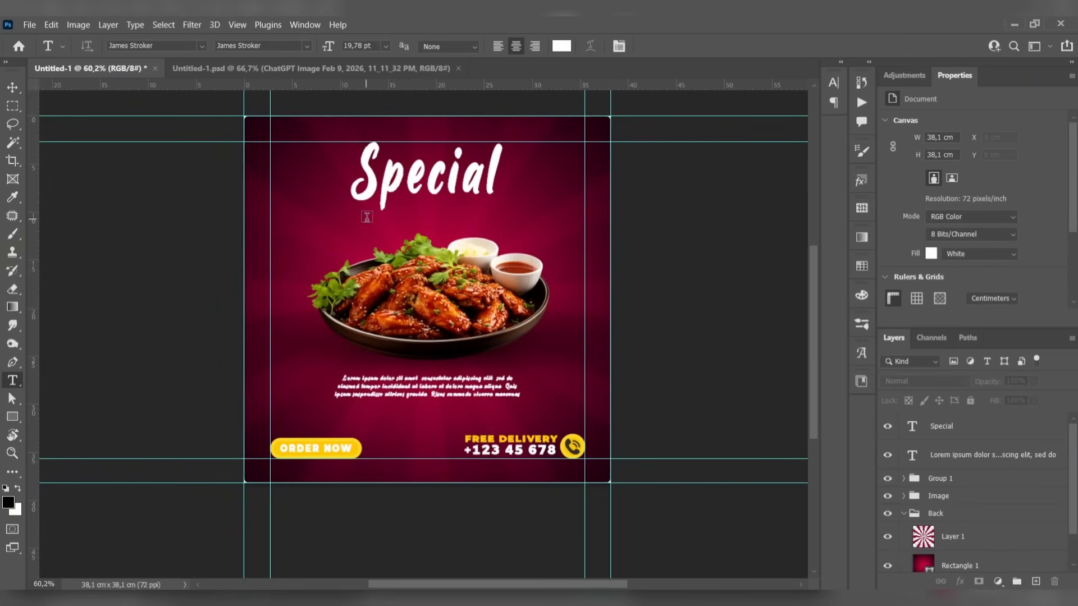
click(367, 220)
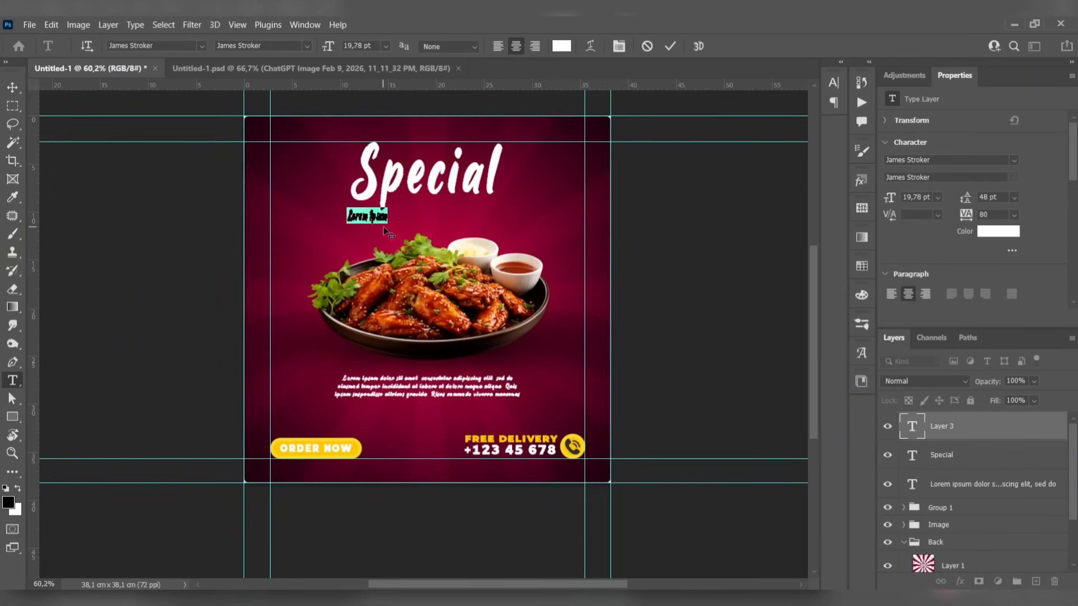
click(12, 87)
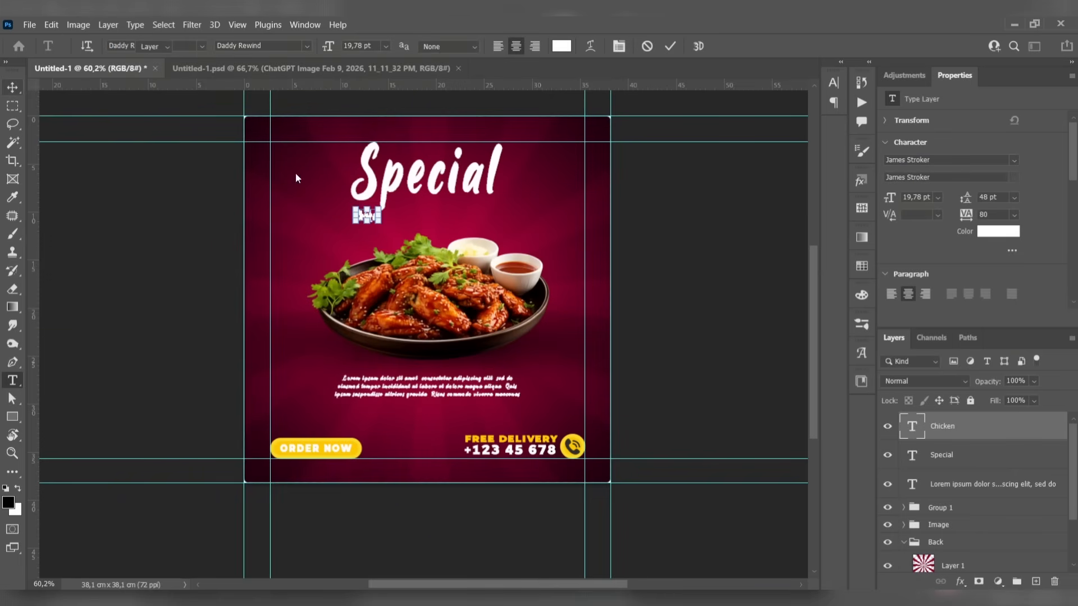
drag(378, 220, 473, 220)
key(Return)
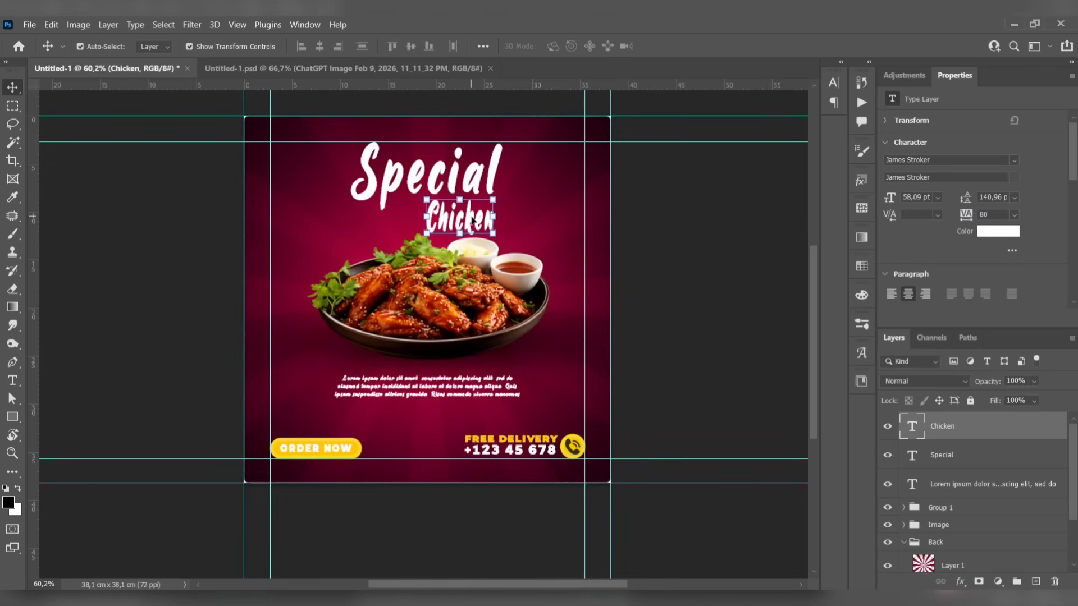
- Set the Chicken text's font to Daddy Rewind and stretch its width to about 146%
double_click(473, 219)
click(202, 46)
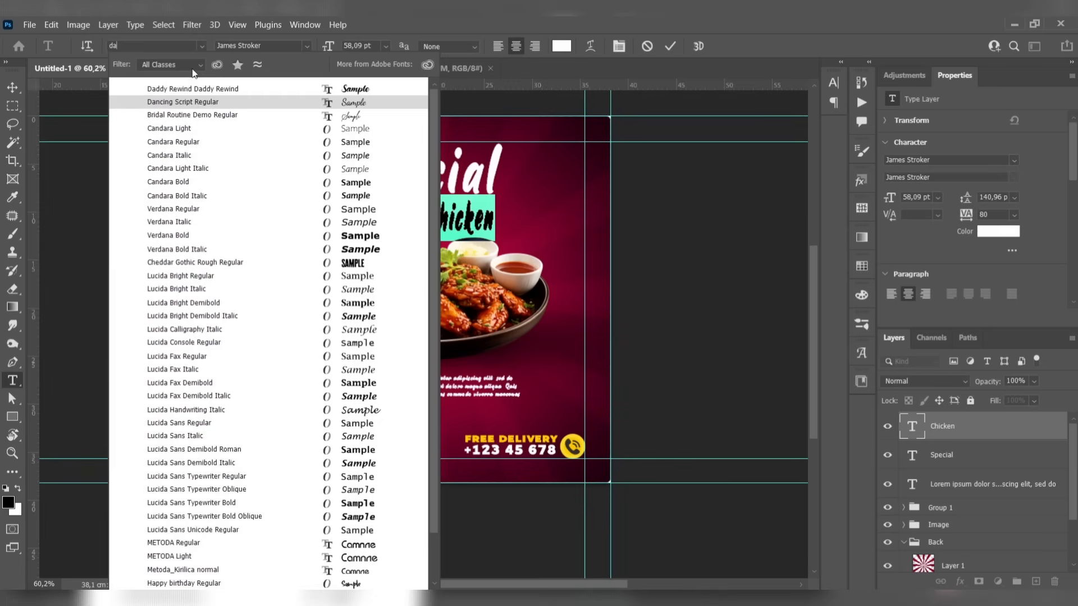
click(231, 87)
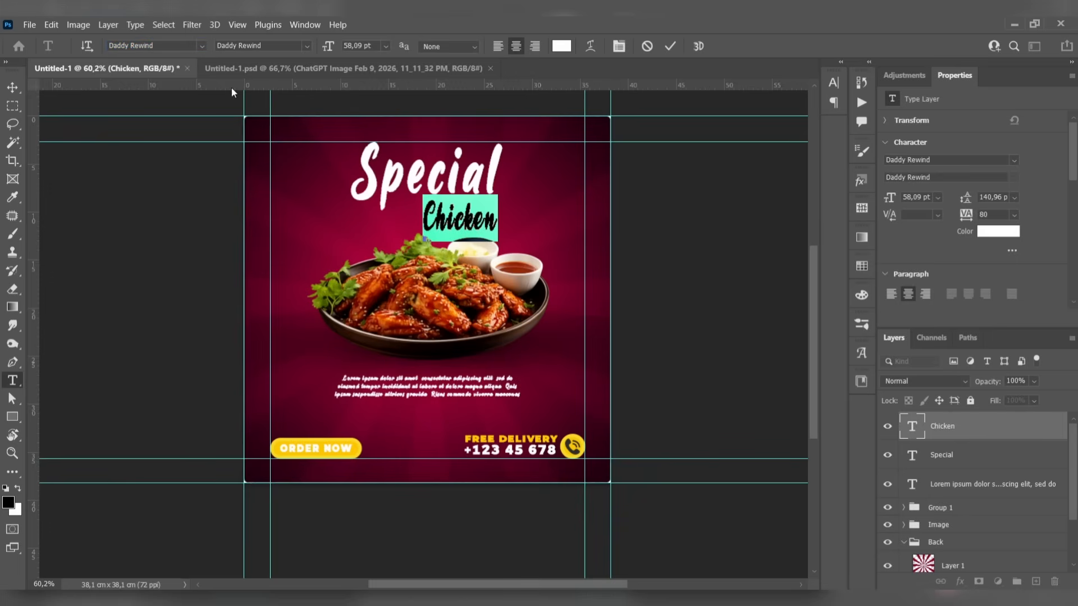
click(14, 88)
scroll(465, 222, up, 3)
click(465, 220)
mouse_move(493, 213)
mouse_down()
mouse_move(544, 212)
mouse_move(504, 218)
mouse_move(514, 218)
mouse_up()
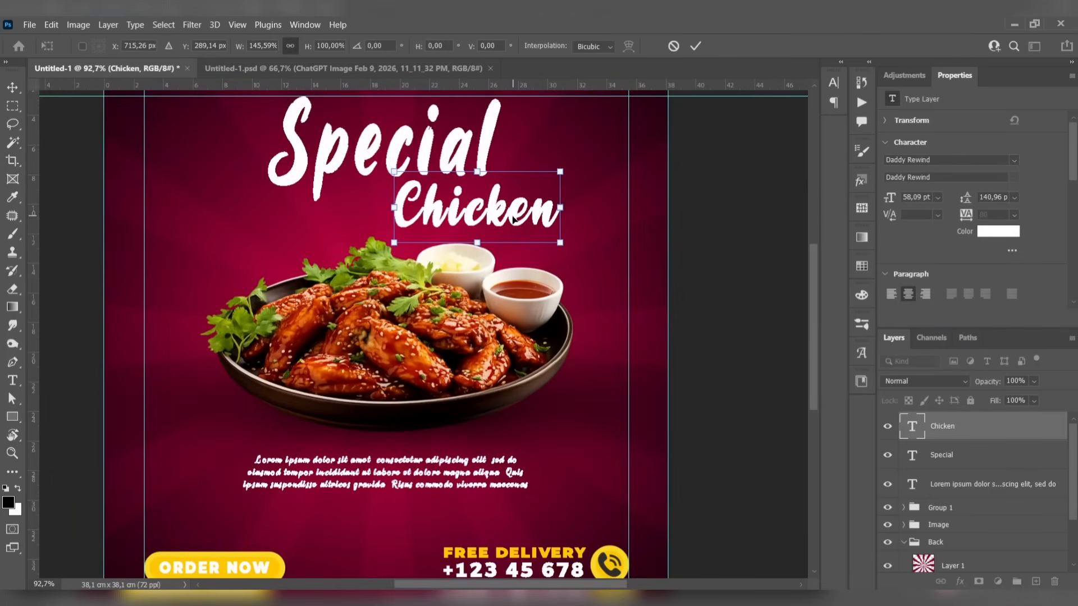
click(13, 87)
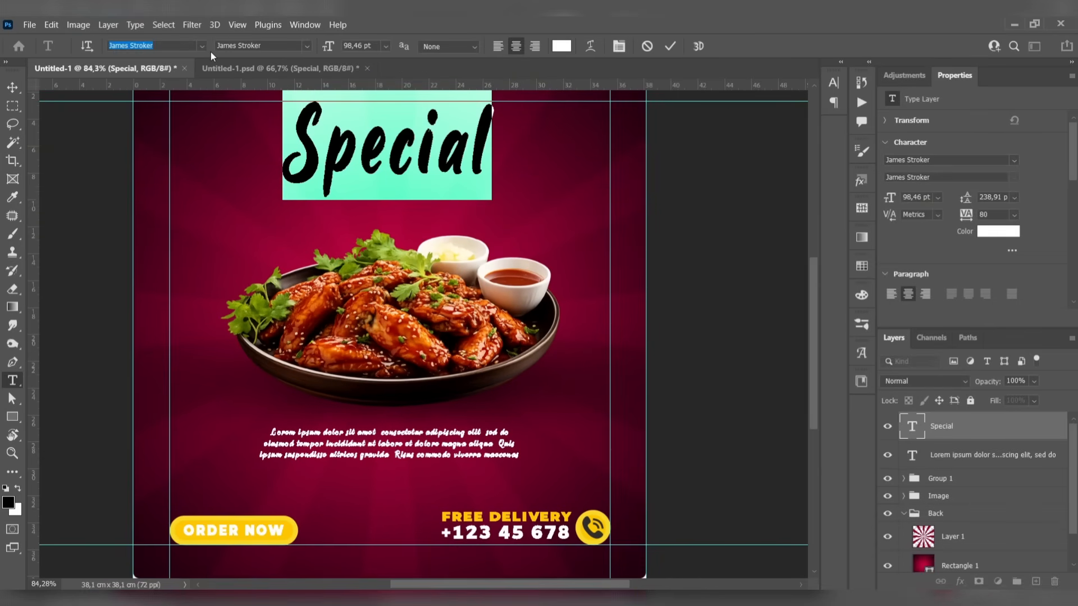
- Apply the James Stroker font to the Special heading again and nudge the heading slightly to the right
text(james)
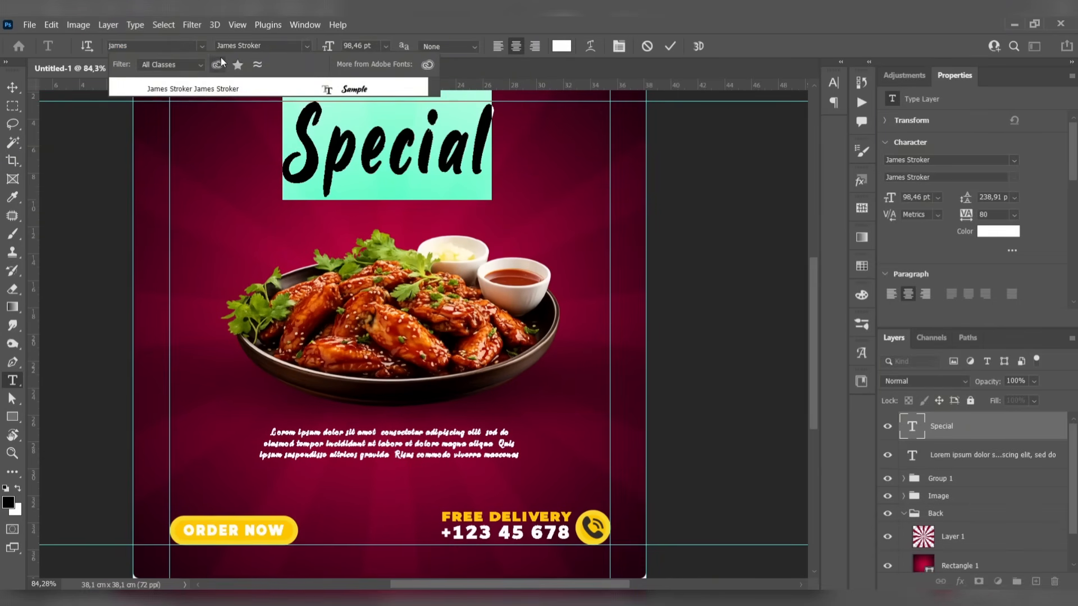
key(BackSpace)
key(BackSpace)
key(BackSpace)
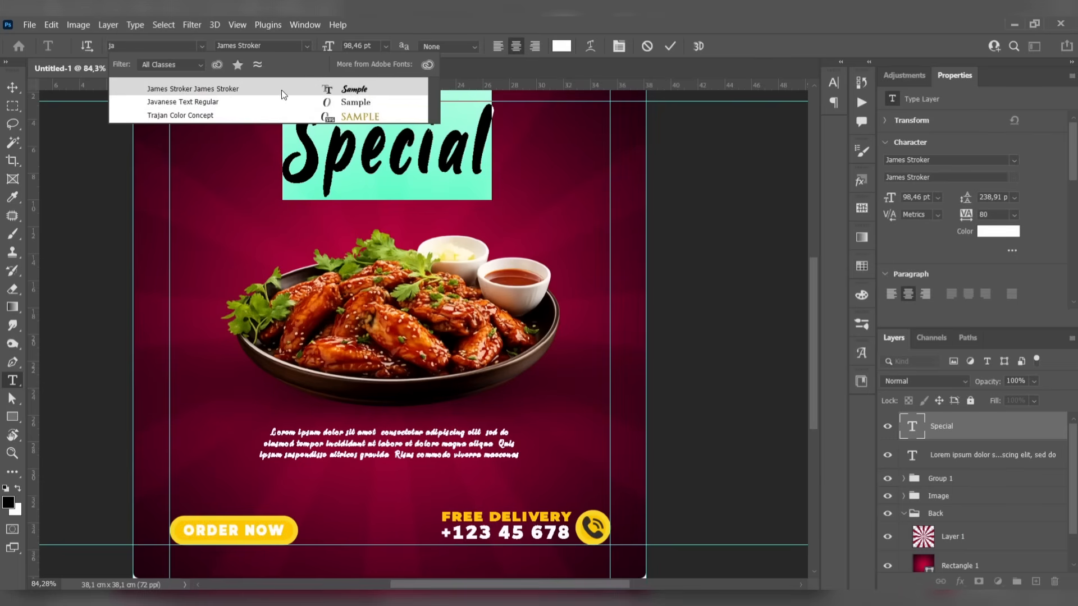
click(281, 90)
click(12, 87)
drag(423, 167, 428, 167)
- Add "Chicken" in James Stroker and scale it to about 32.6 pt, stretched wide, beneath the end of the Special heading
click(13, 380)
click(433, 210)
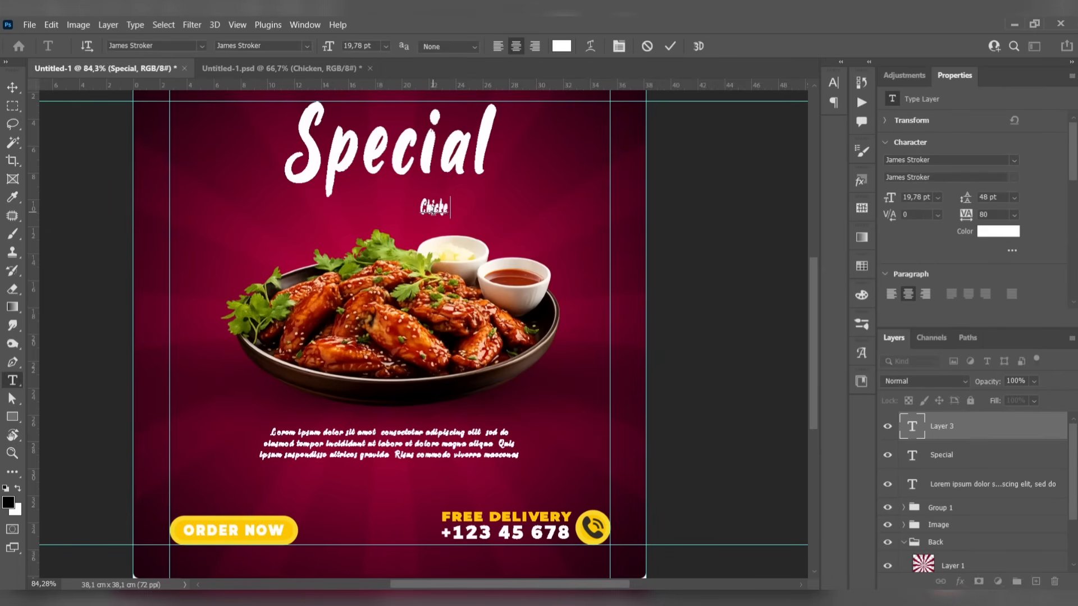
click(12, 87)
key(ctrl+t)
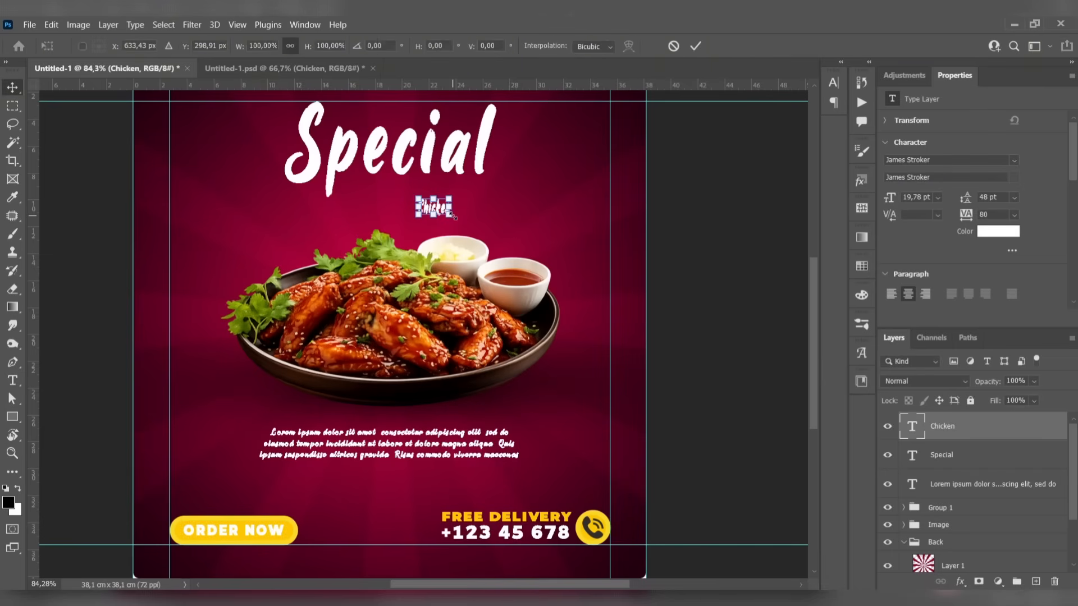
mouse_move(451, 209)
mouse_down()
mouse_move(509, 212)
mouse_move(470, 203)
mouse_up()
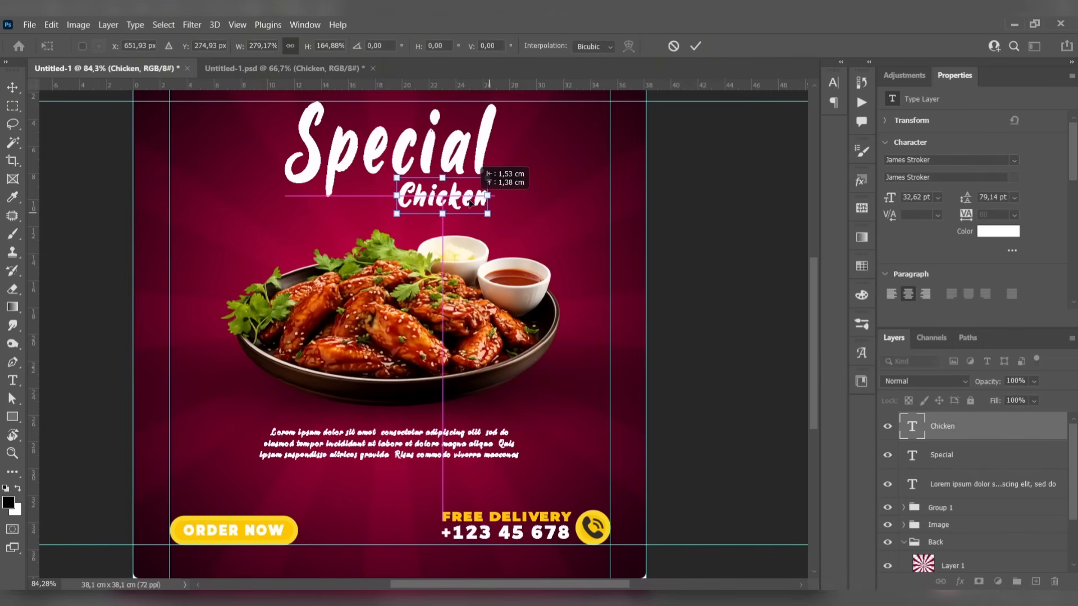
key(Return)
- Turn off Faux Bold for the Chicken text and open the Special heading's text for editing
double_click(470, 203)
key(ctrl+t)
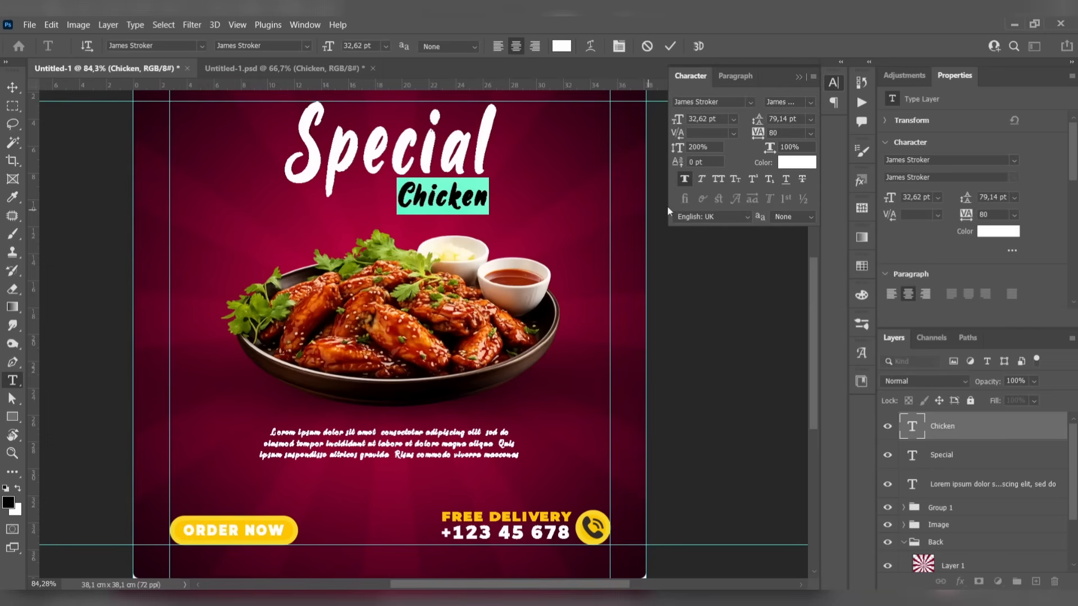
click(14, 91)
double_click(432, 147)
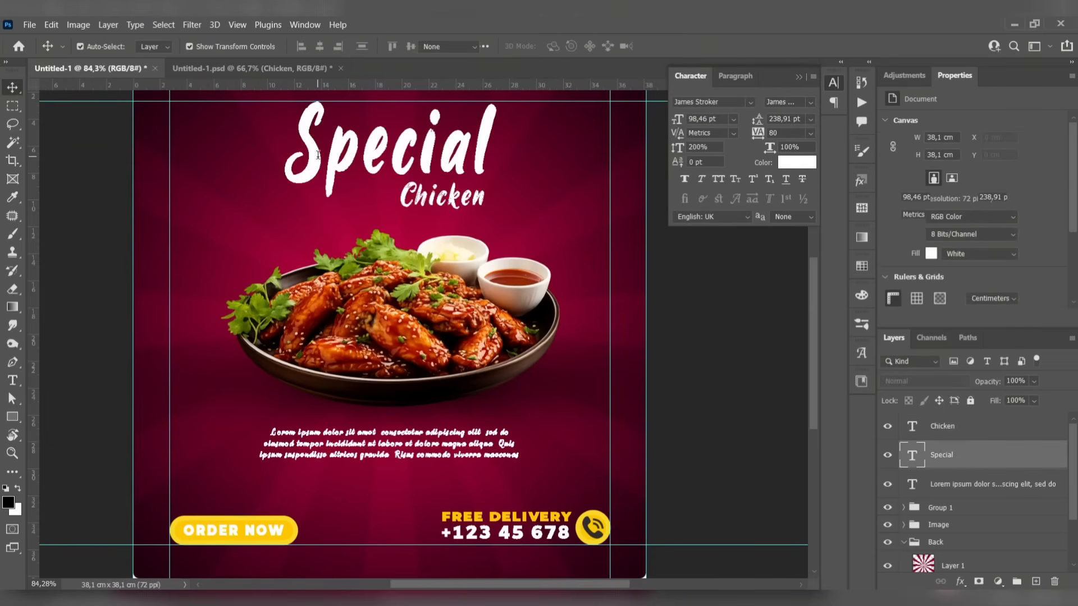
- Turn off Faux Bold for the Special heading and enlarge the Chicken text beneath it to about 58.1 pt
click(684, 180)
click(646, 231)
key(v)
drag(445, 203, 552, 210)
click(480, 179)
click(472, 212)
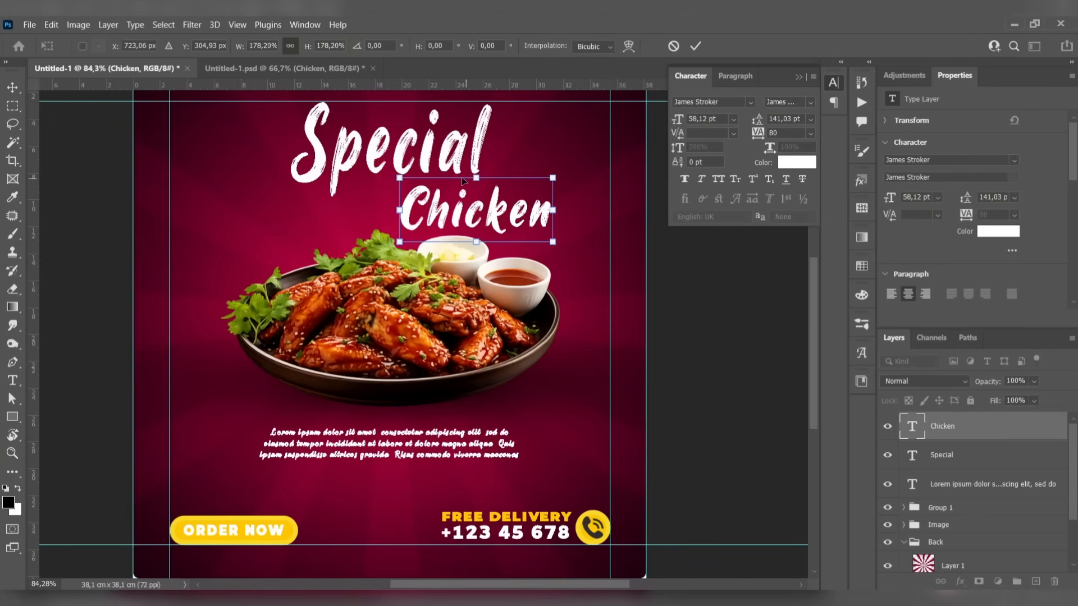
click(92, 159)
click(92, 160)
- Lower the Special heading slightly and shrink the Chicken text to about 49 pt beneath the heading's end
drag(388, 150, 388, 164)
click(544, 197)
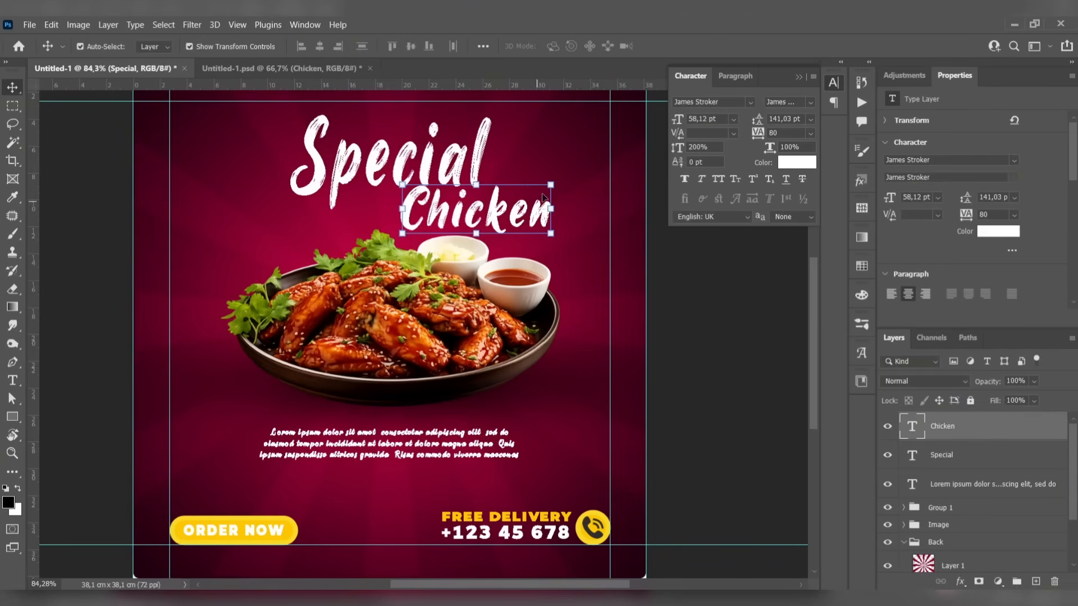
key(ctrl+t)
drag(542, 196, 520, 194)
drag(505, 217, 514, 216)
click(83, 149)
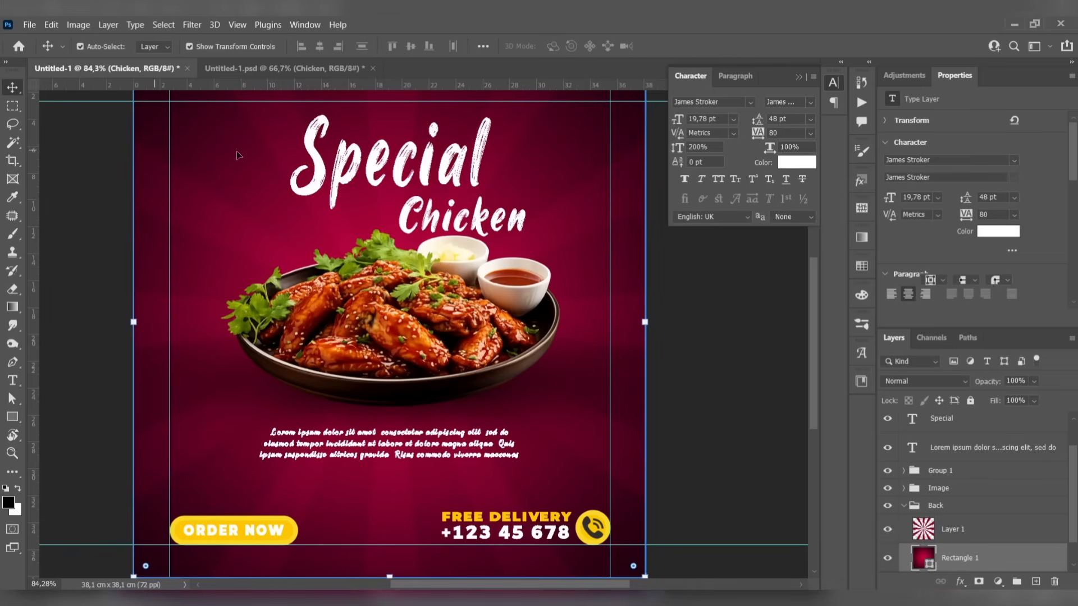
- Nudge the Special heading down and stretch the Chicken text horizontally to about 143% beneath it
click(359, 160)
click(139, 155)
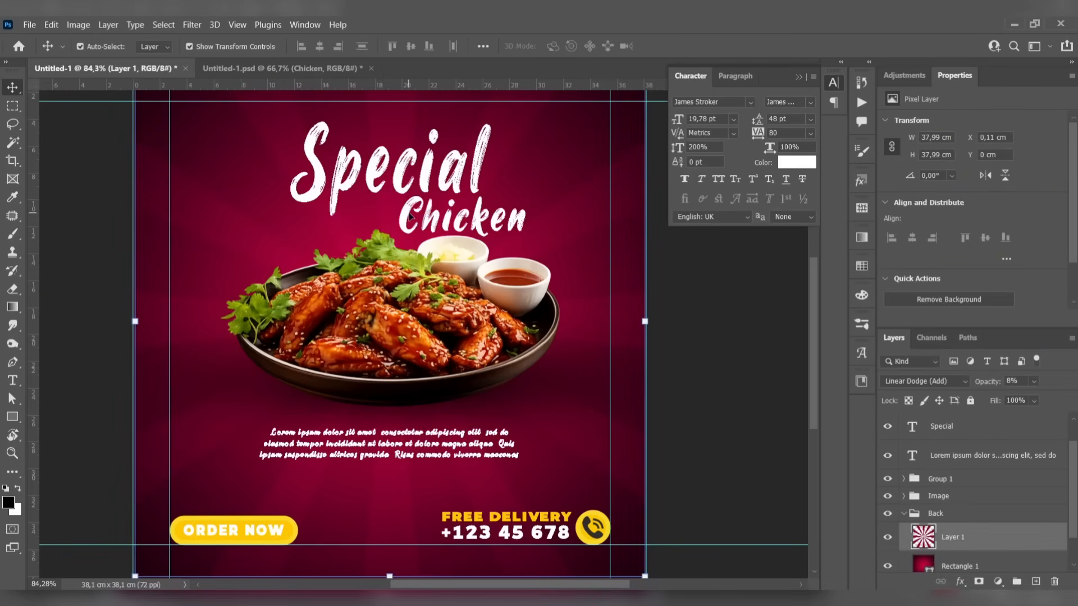
drag(409, 213, 353, 207)
drag(470, 209, 526, 210)
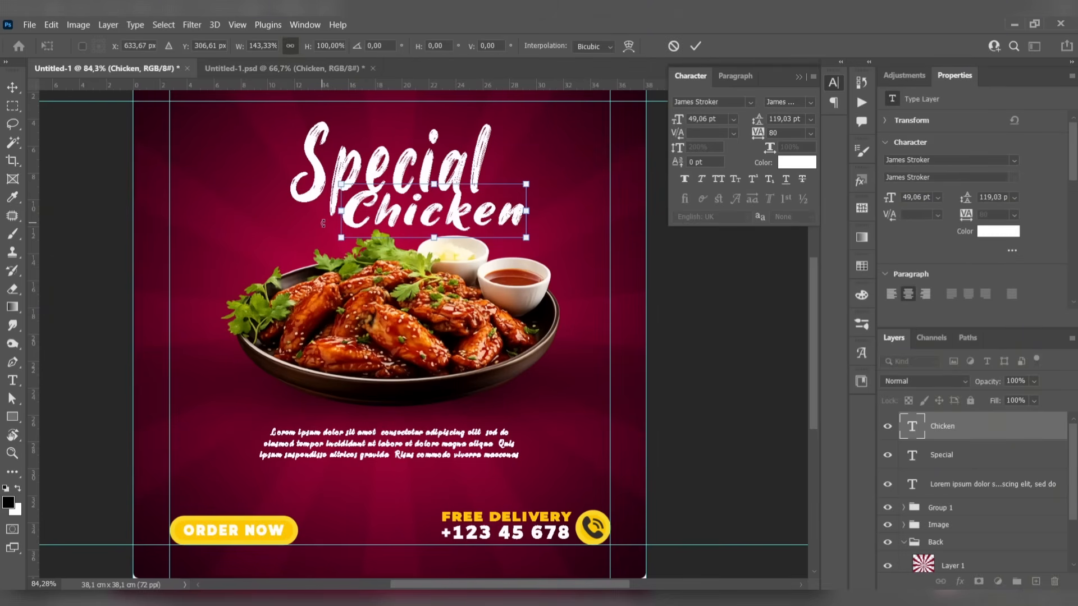
- Recolour the Chicken text with the yellow sampled from the phone icon
double_click(411, 211)
double_click(496, 212)
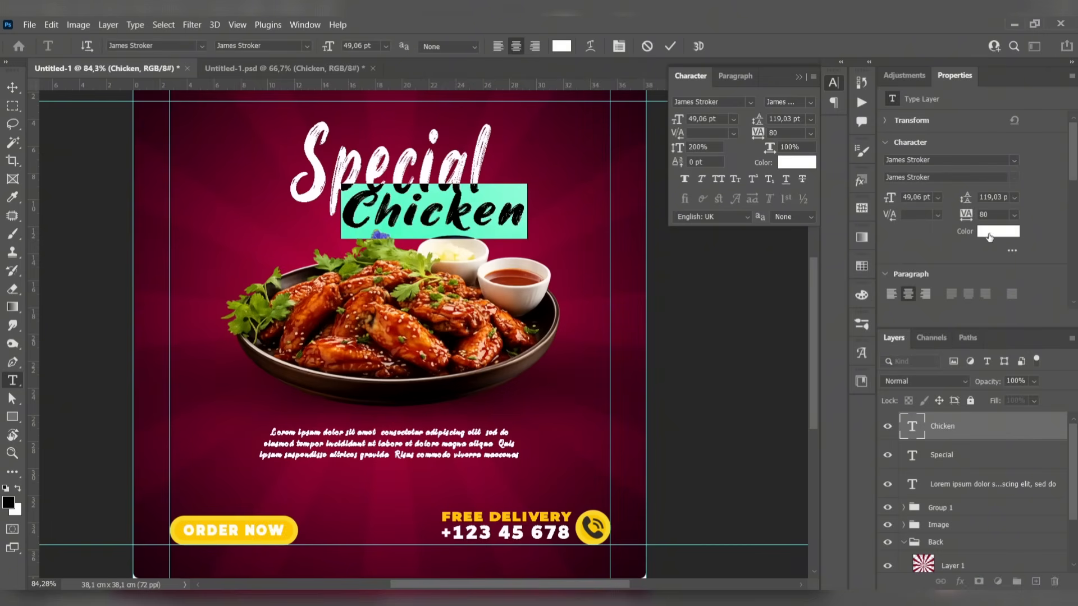
click(988, 232)
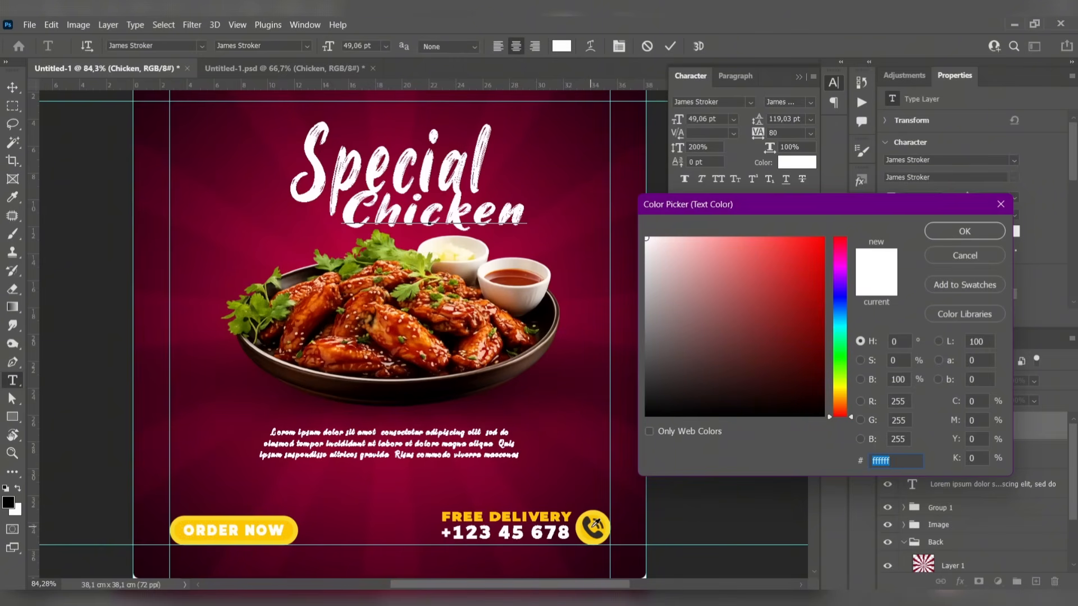
click(592, 528)
click(947, 232)
click(728, 331)
click(683, 314)
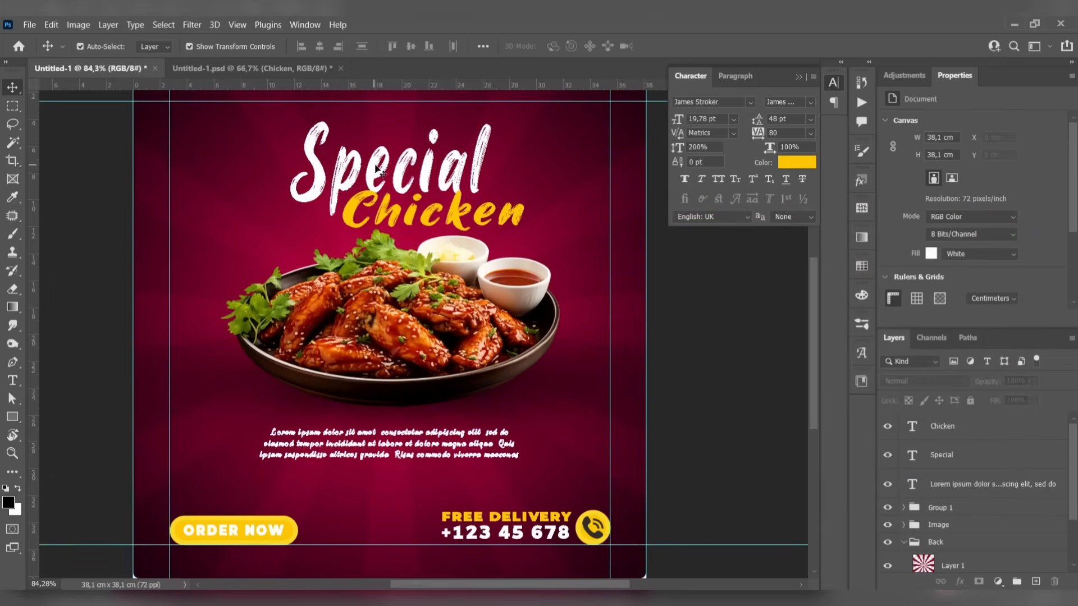
- Nudge the Special heading slightly upward from the yellow Chicken text
click(377, 170)
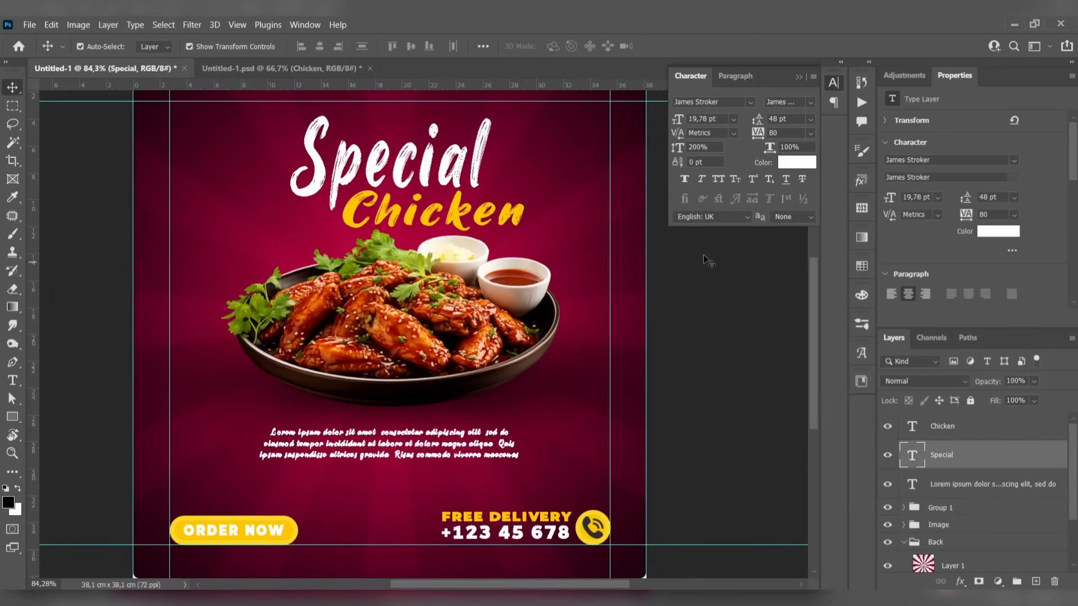
click(510, 226)
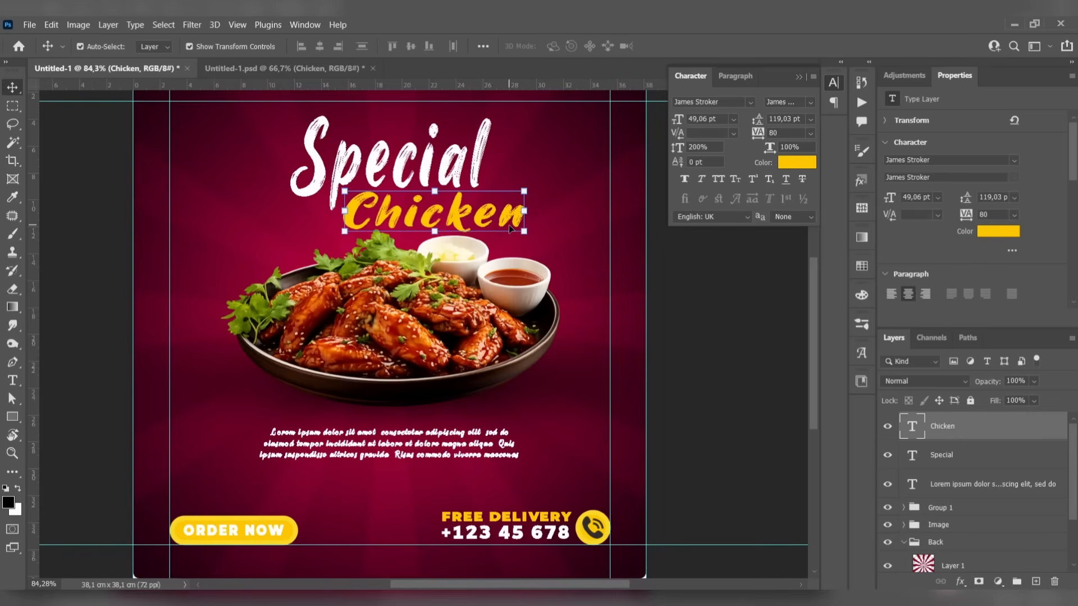
click(715, 271)
scroll(677, 308, down, 1)
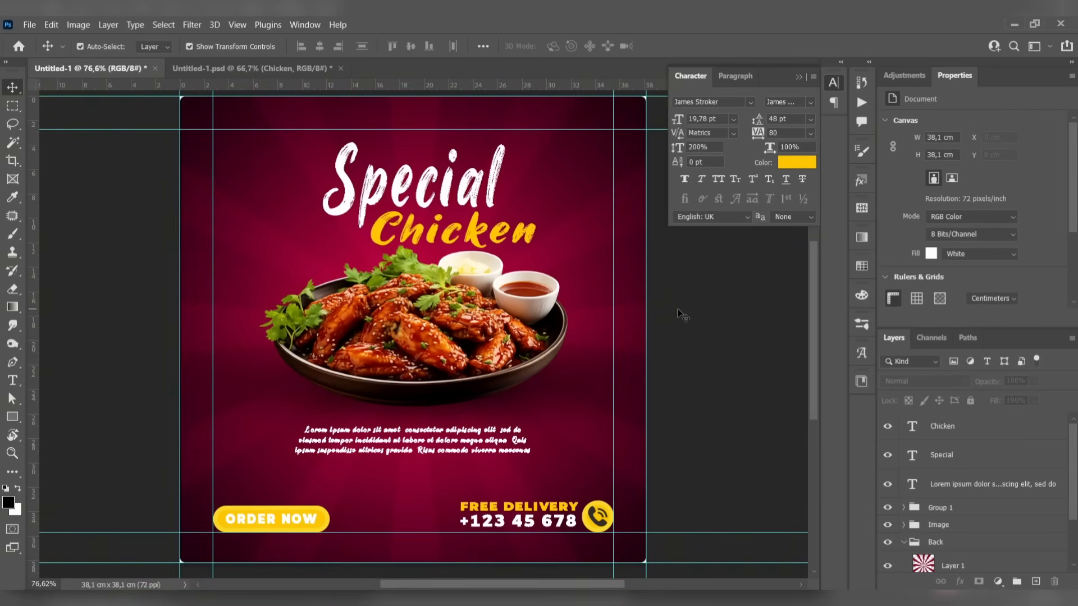
- Add the yellow text "Today's" beside the heading and set its font to James Stroker
click(798, 77)
click(13, 381)
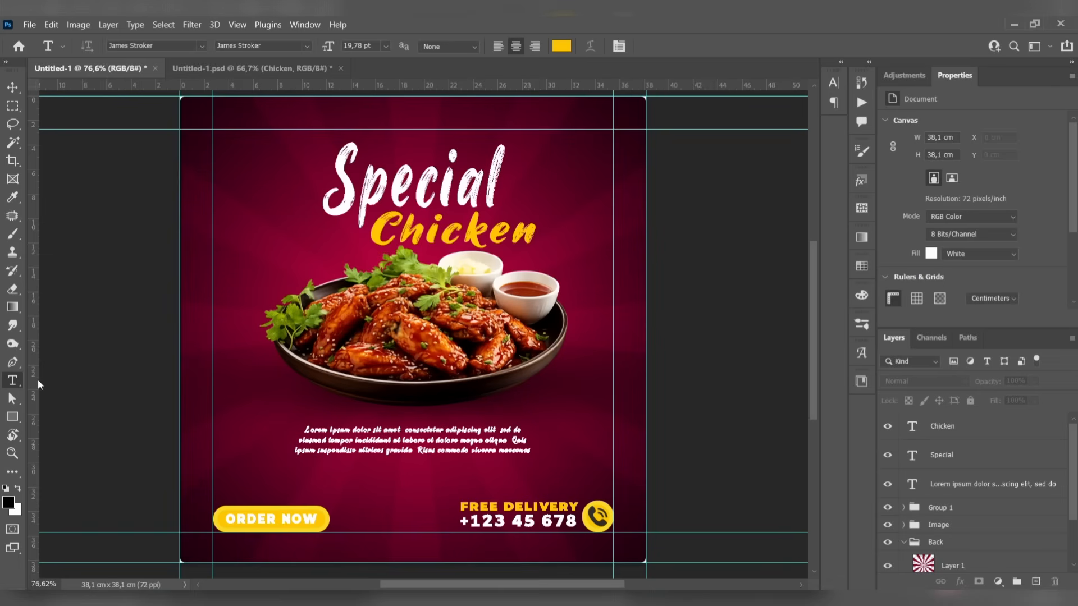
click(256, 246)
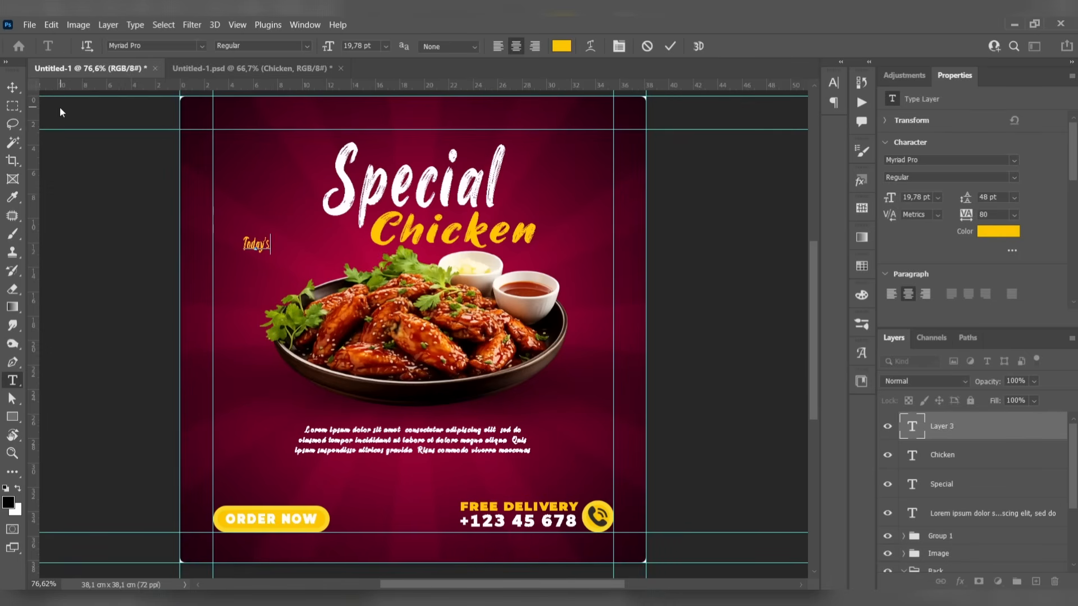
click(199, 46)
text(jam)
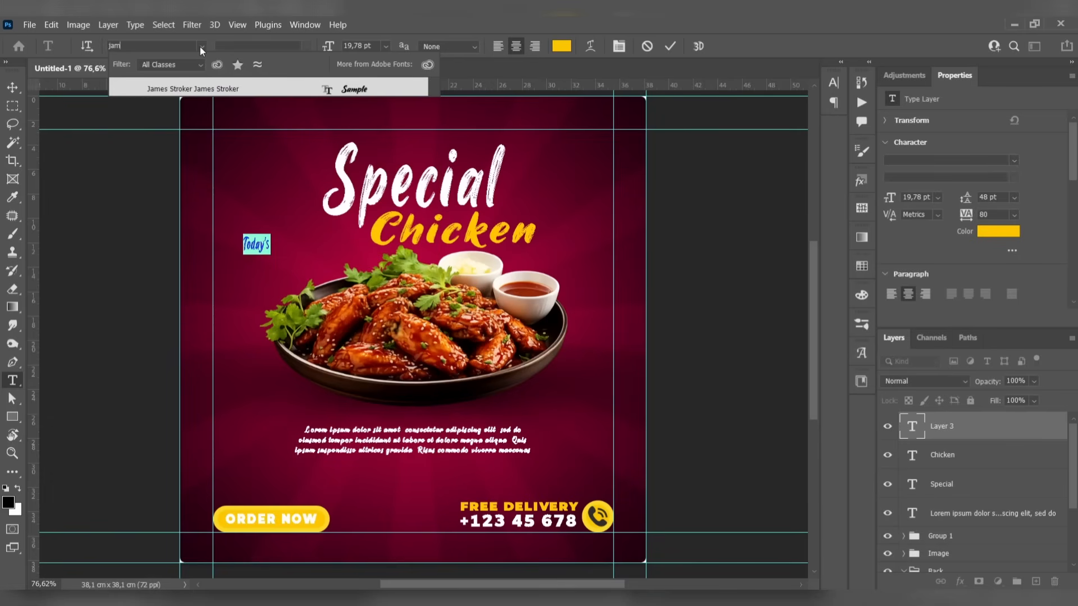
click(227, 95)
click(12, 89)
- Position the Today's text above the start of the Special heading and scale it to about 47.4 pt
drag(270, 234, 420, 150)
click(78, 123)
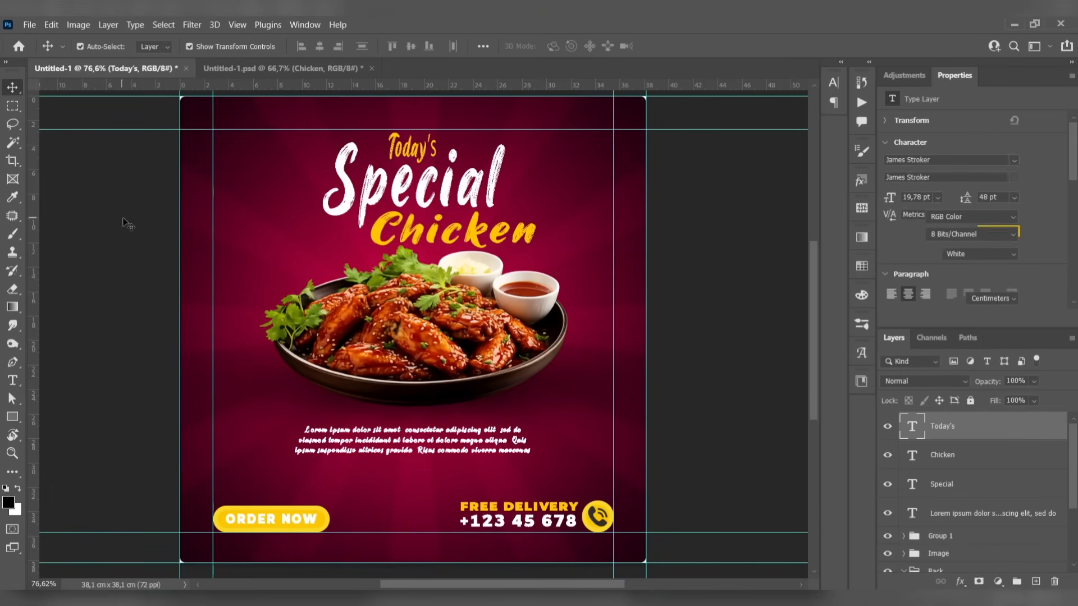
click(125, 222)
click(413, 147)
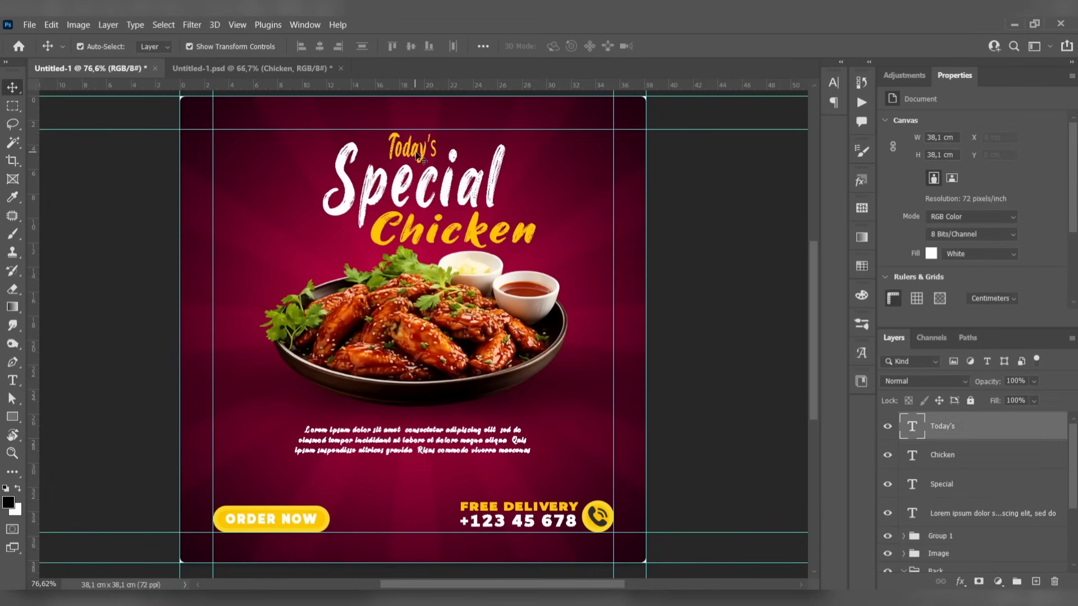
drag(418, 129, 397, 147)
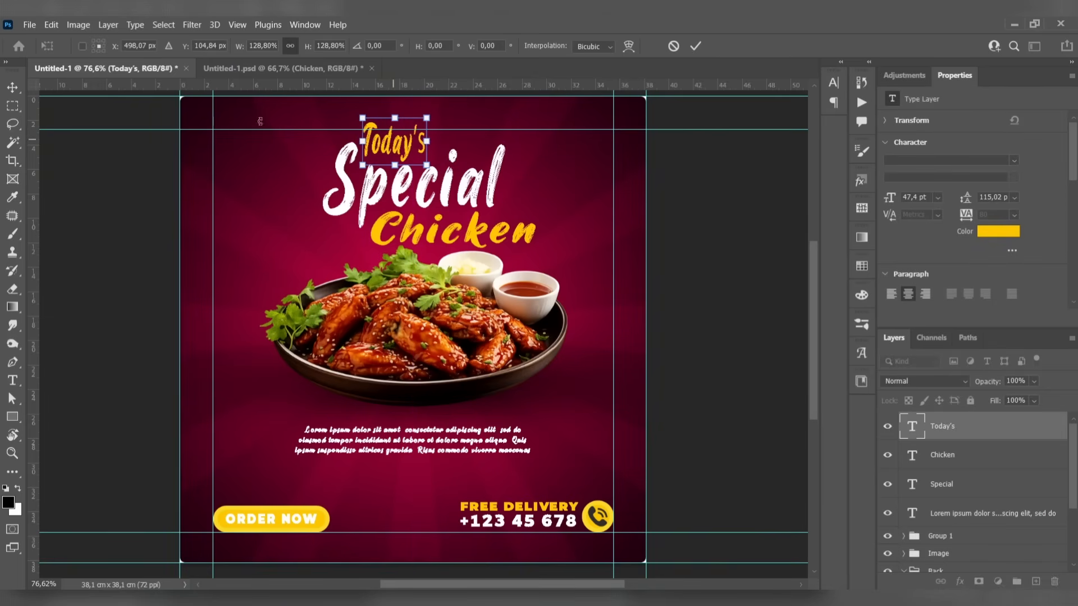
click(76, 208)
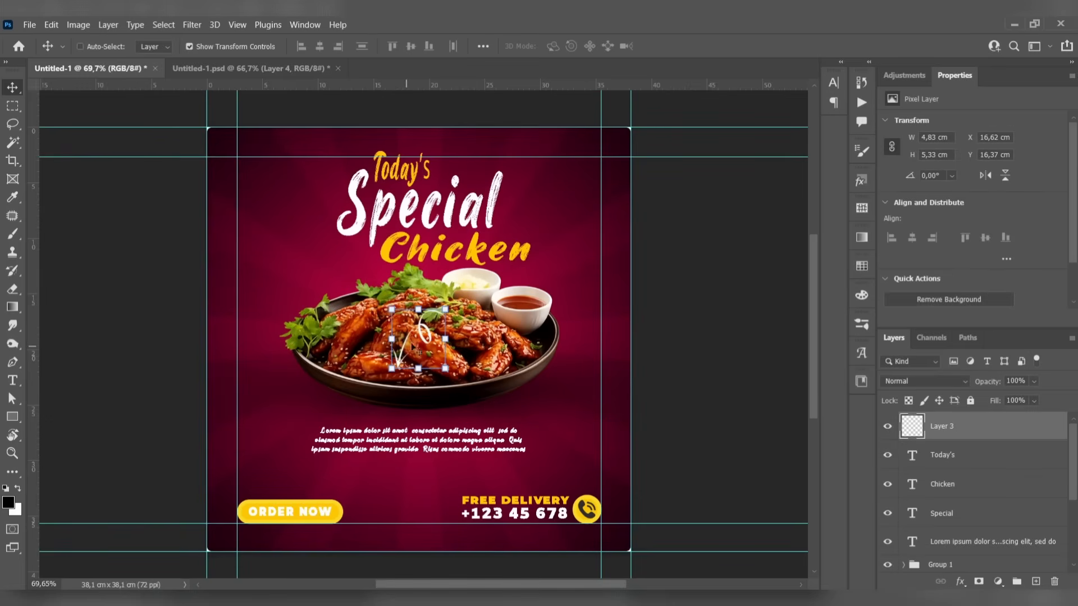
- Move the curly white arrow above the ORDER NOW button and scale it to about 78%
mouse_move(425, 336)
mouse_down()
mouse_move(312, 412)
mouse_move(282, 466)
mouse_up()
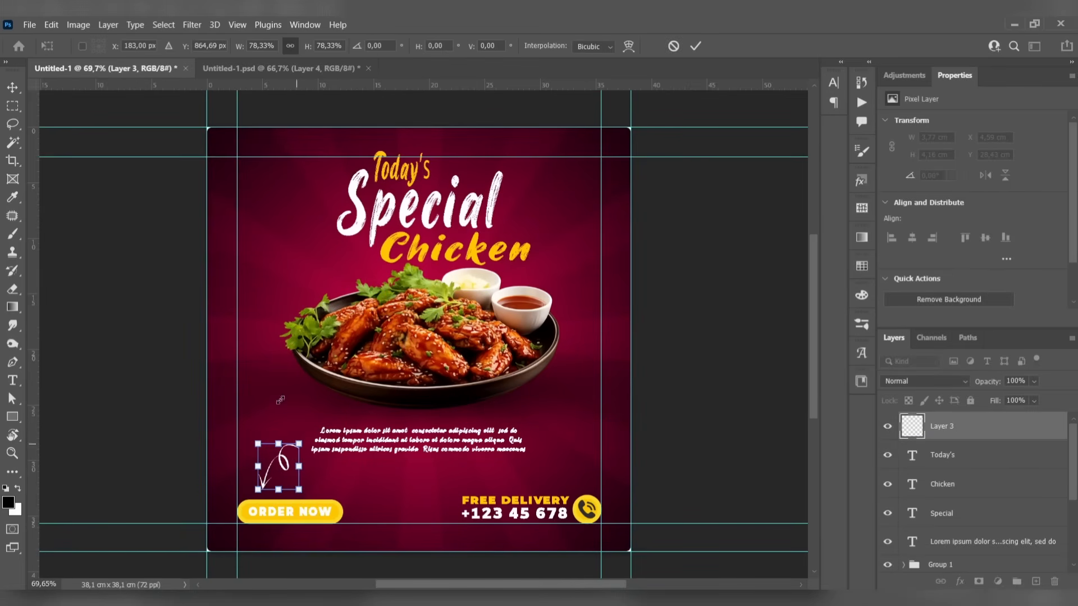
click(89, 264)
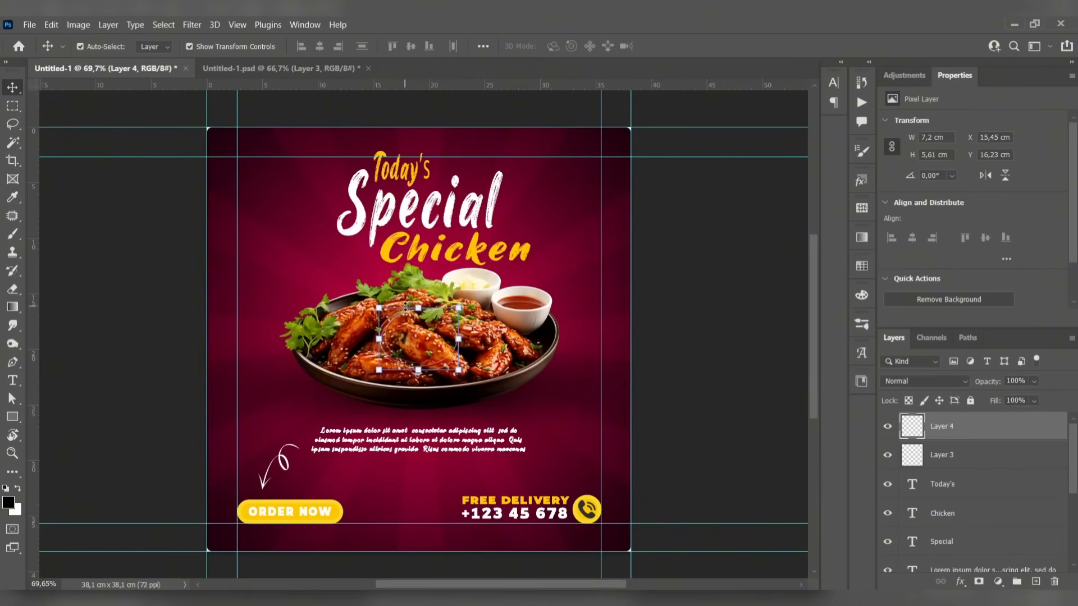
- Scale the hand-drawn ellipse on Layer 4 to about 55% and move it to the upper left of the plate
drag(404, 306, 355, 305)
scroll(940, 440, up, 6)
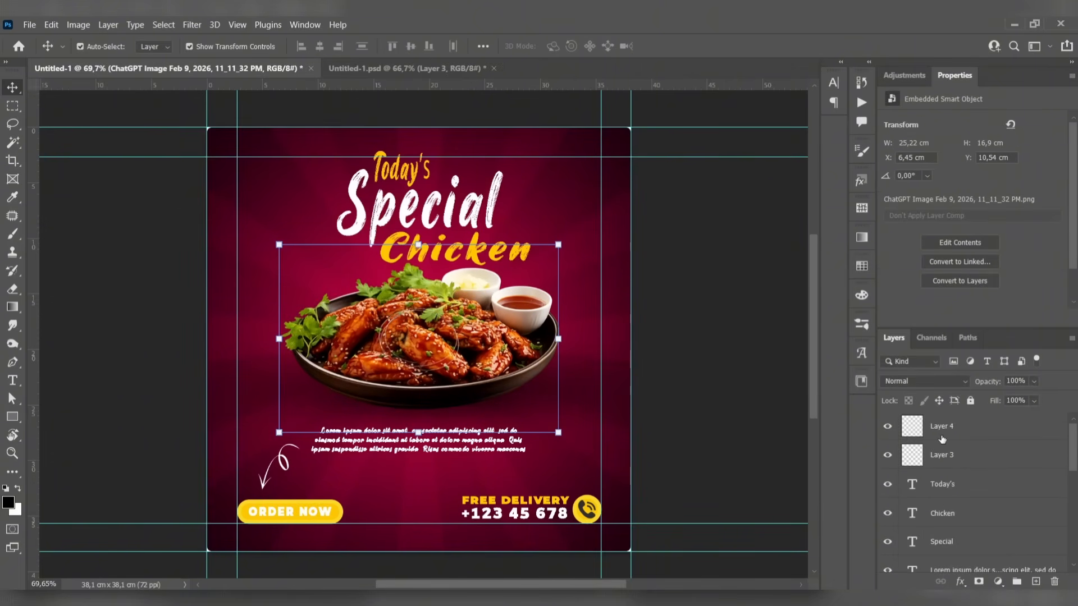
click(950, 431)
key(ctrl+t)
drag(418, 339, 270, 269)
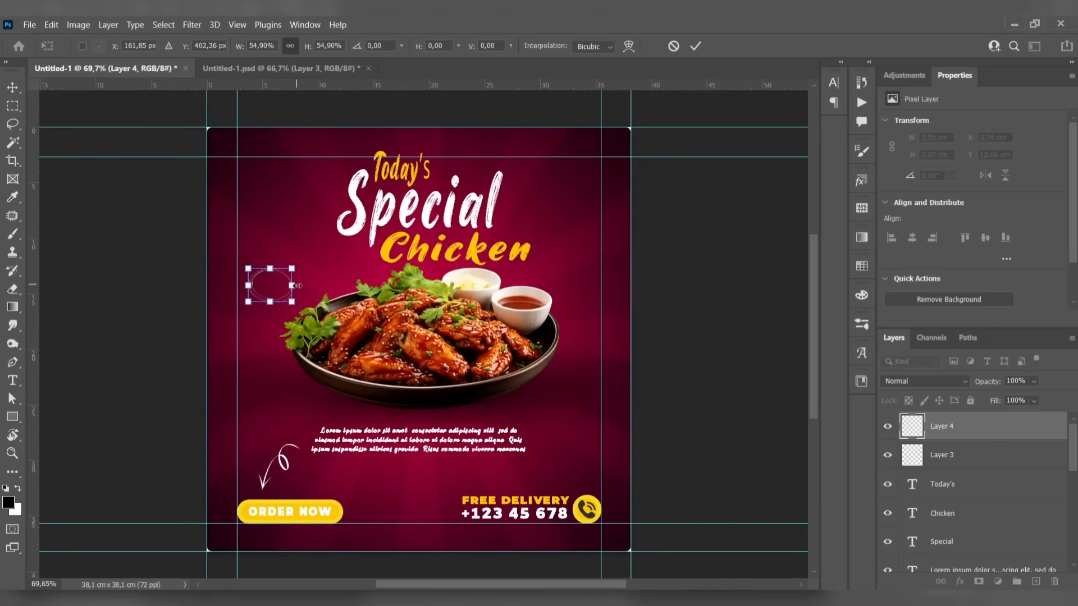
- Widen and heighten the hand-drawn ellipse and align its left edge near the left margin guide
scroll(266, 282, up, 6)
drag(327, 290, 344, 288)
drag(285, 251, 227, 264)
drag(321, 287, 337, 287)
drag(270, 237, 273, 216)
key(Return)
- Add "Price" in orange James Stroker inside the ellipse and scale it to about 121% width and 94% height
key(t)
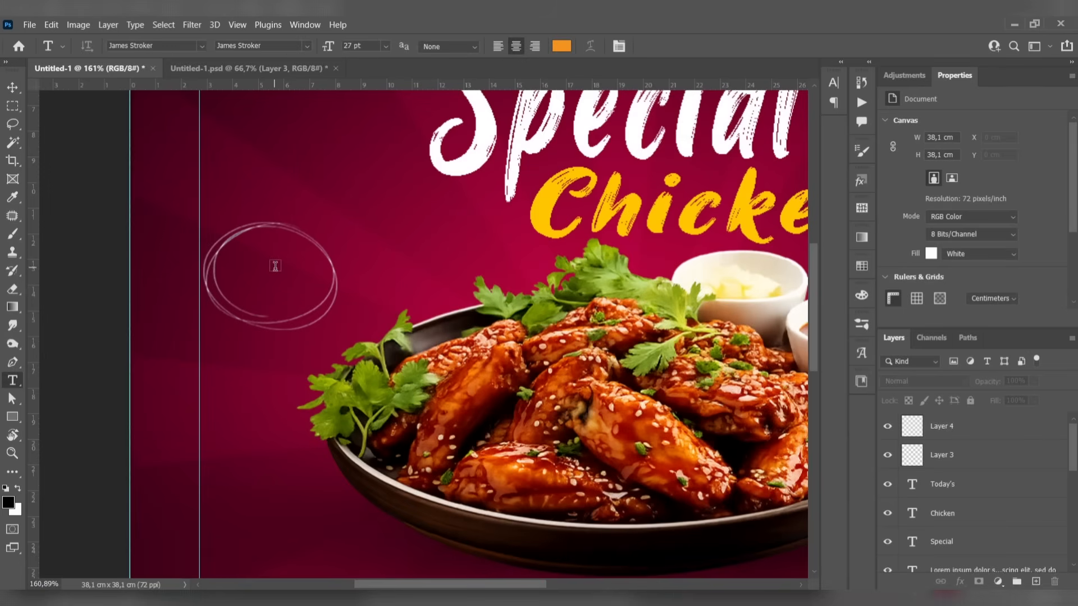
click(275, 267)
text(pric)
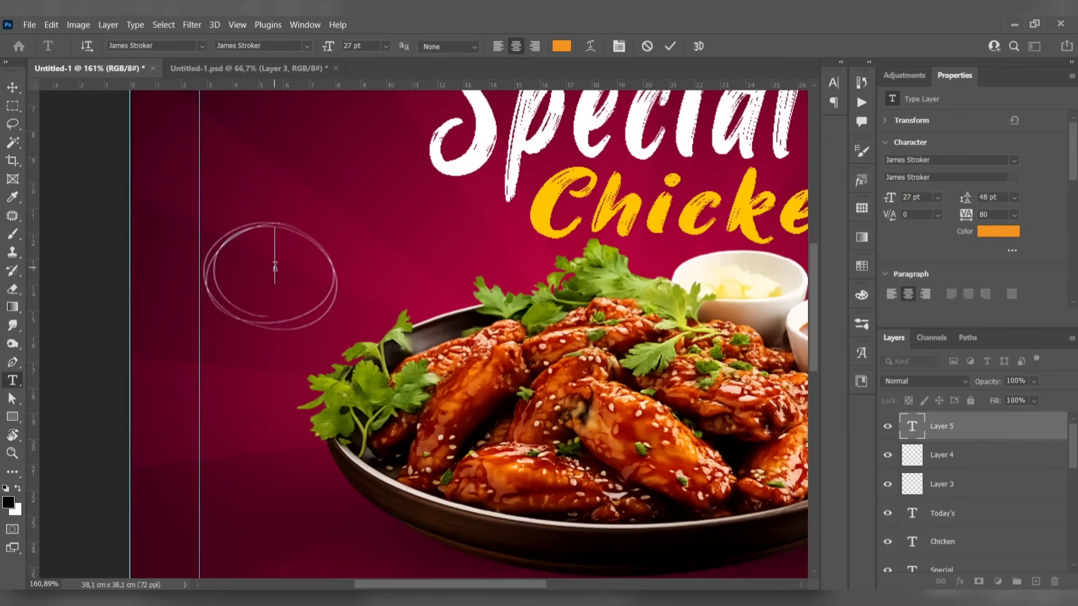
click(11, 88)
key(ctrl+t)
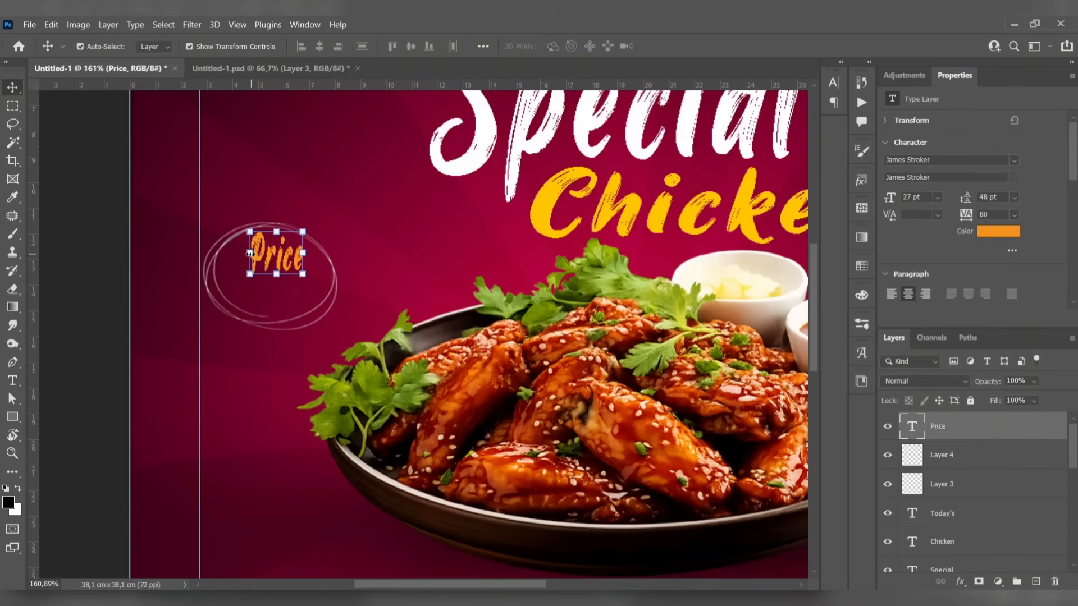
drag(250, 231, 238, 220)
mouse_move(263, 256)
mouse_down()
mouse_move(272, 265)
mouse_move(262, 257)
mouse_move(272, 230)
mouse_move(276, 258)
mouse_up()
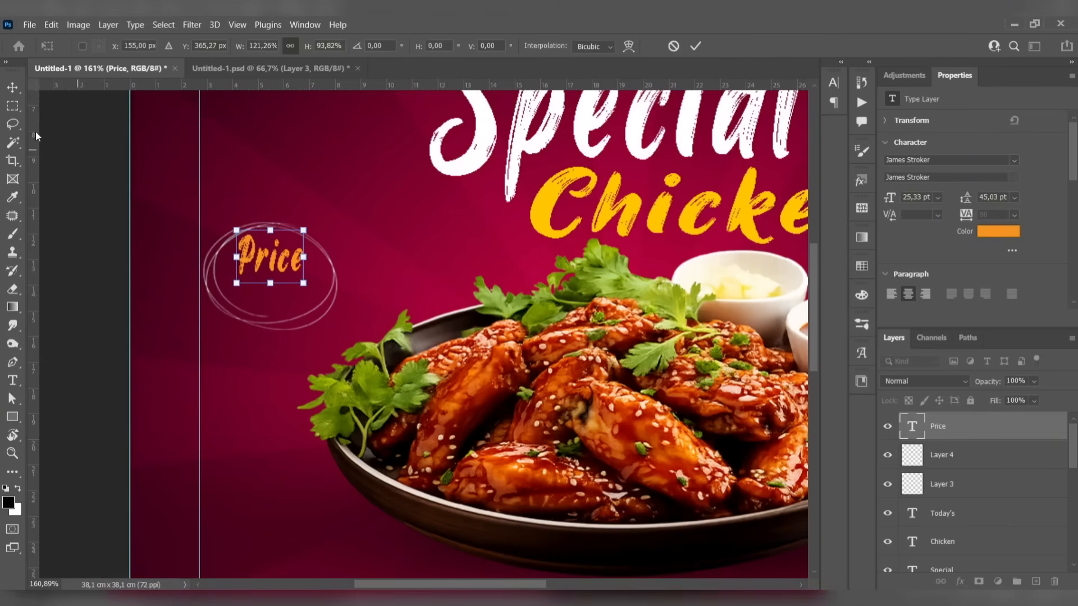
key(Return)
- Stretch the hand-drawn ellipse slightly downward and to the right around the Price text
click(273, 328)
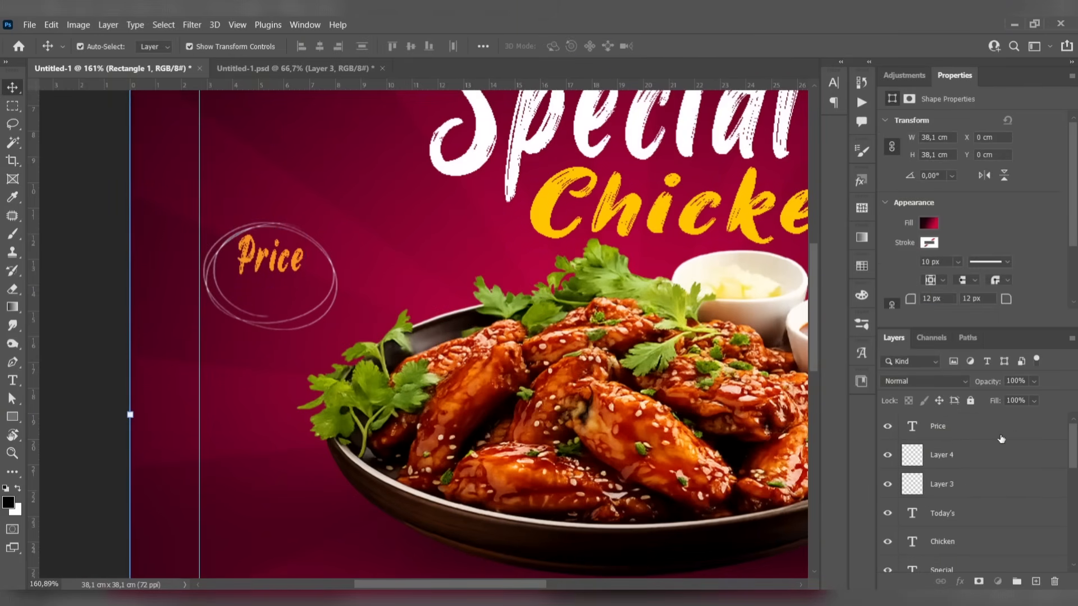
click(273, 329)
drag(273, 330, 273, 339)
drag(337, 281, 353, 279)
key(Return)
click(94, 206)
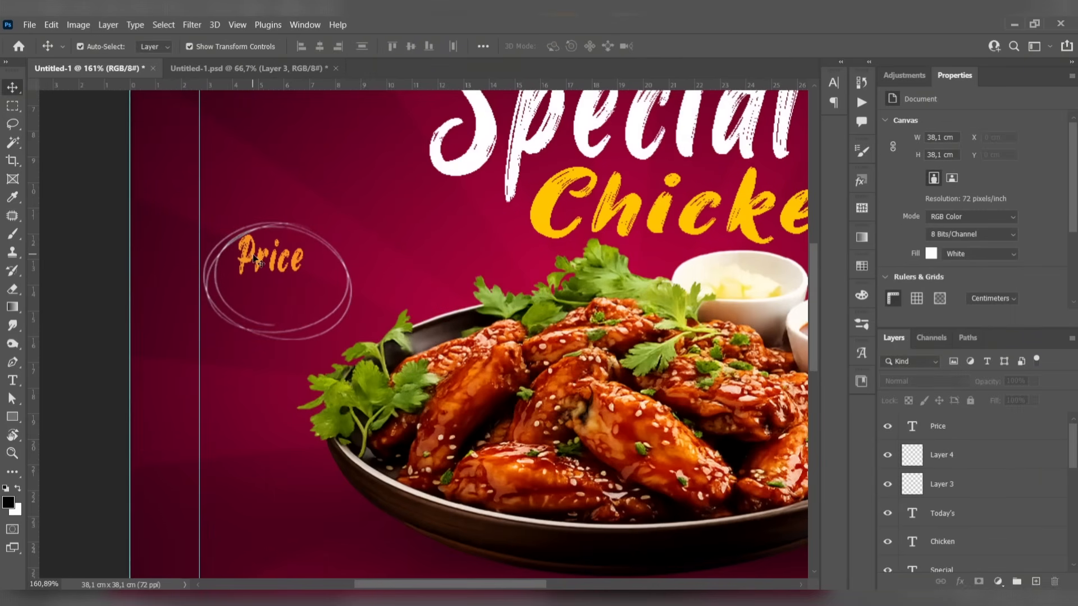
- Shift the Price text toward the ellipse's centre and place an editable duplicate directly beneath it
drag(259, 260, 266, 302)
key(ctrl+j)
double_click(265, 301)
click(265, 300)
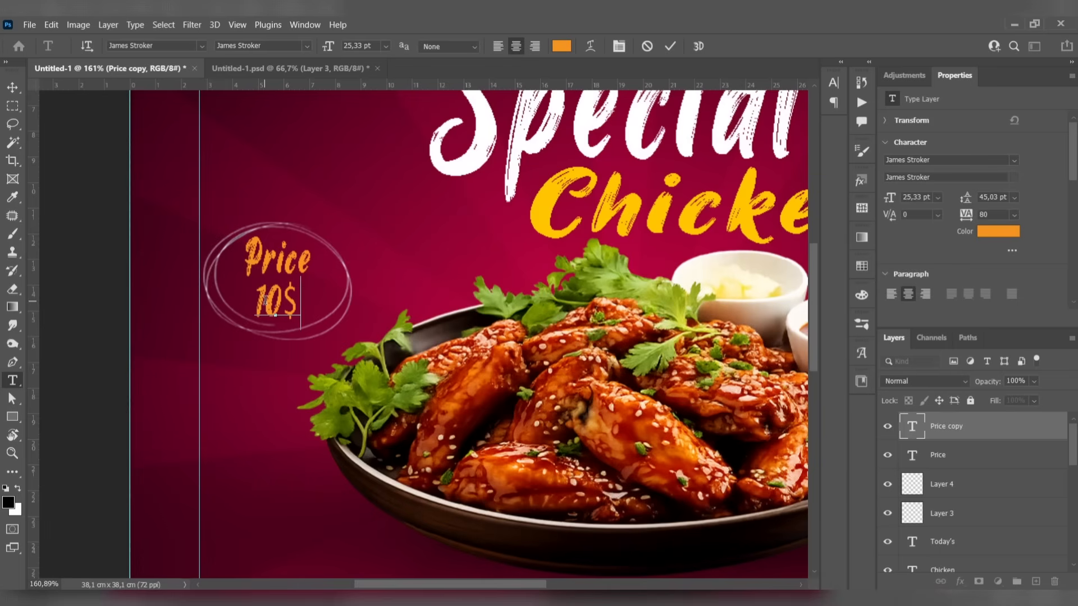
- Try the Daddy Rewind font on the 10$ text, then undo the text change
key(ctrl+a)
click(202, 46)
click(241, 107)
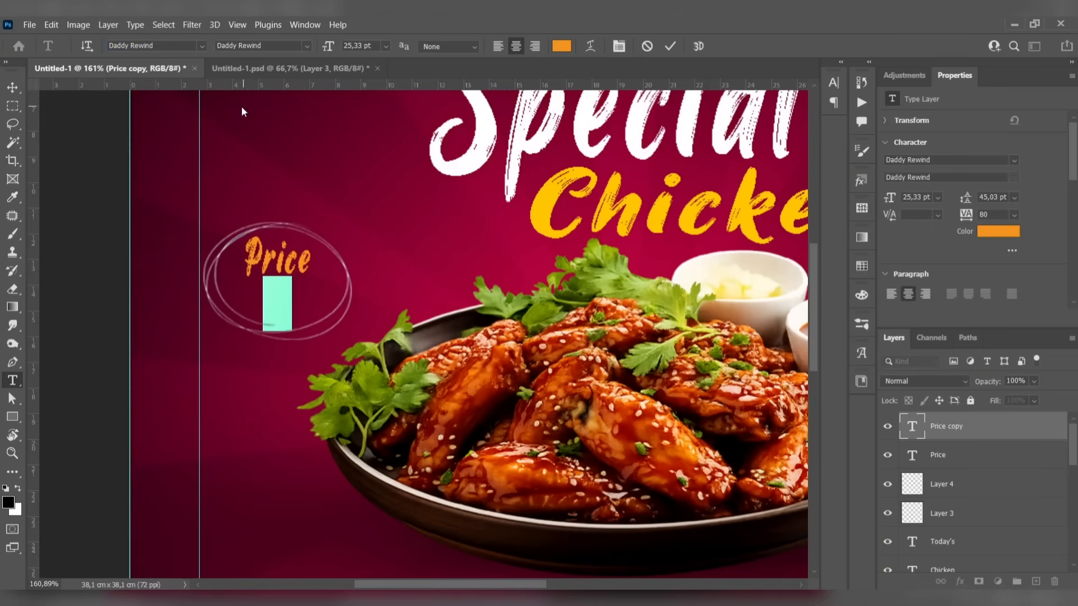
click(12, 88)
click(73, 190)
key(ctrl+z)
- Replace the duplicated Price text with "10$"
double_click(274, 298)
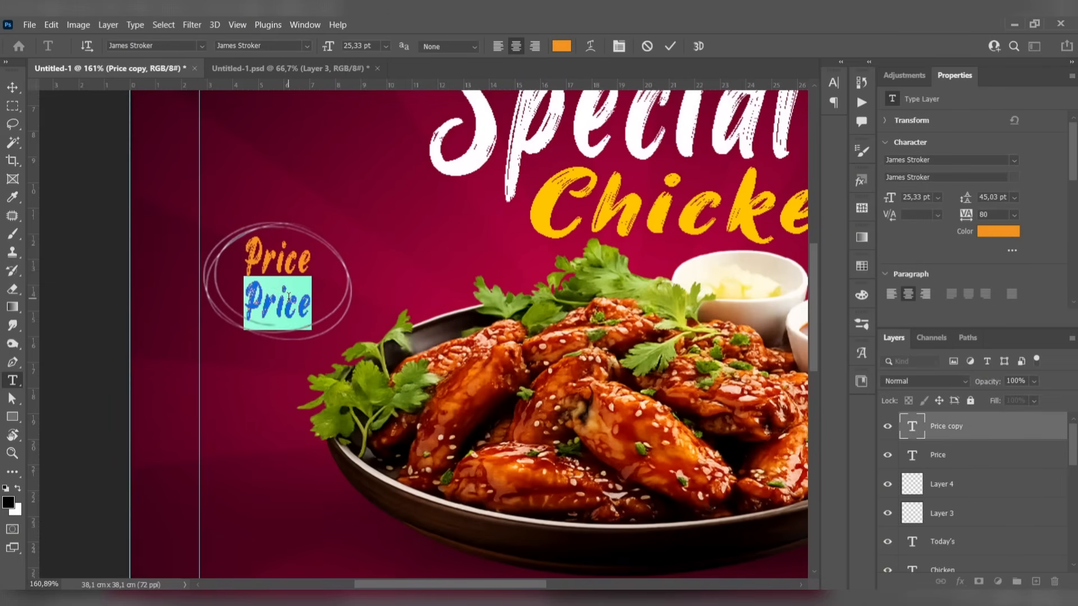
text(10$)
click(12, 88)
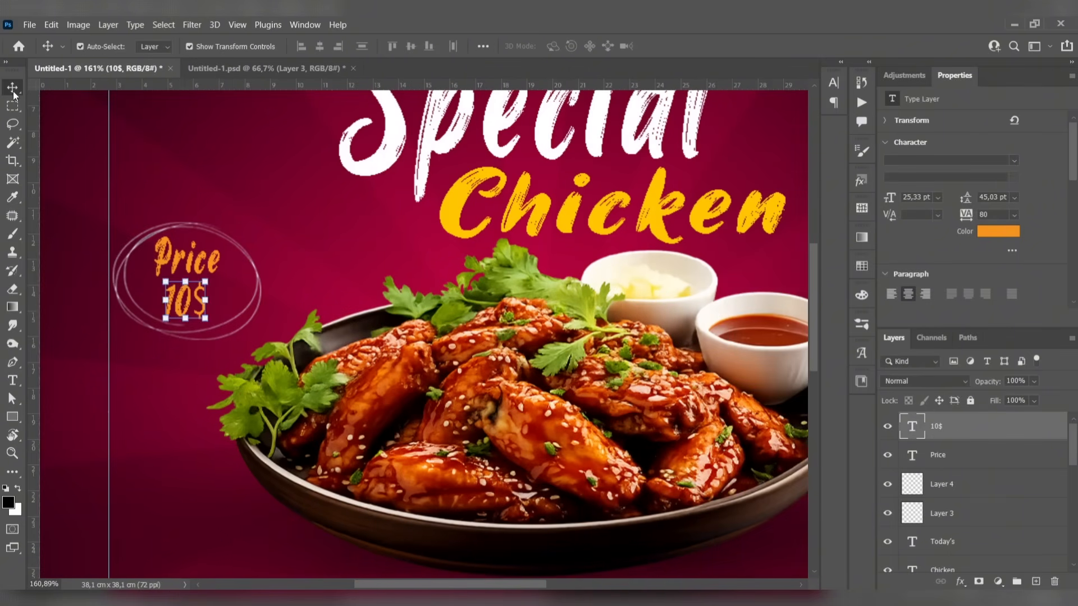
- Recolour the 10$ text white (ffffff)
double_click(181, 308)
click(562, 46)
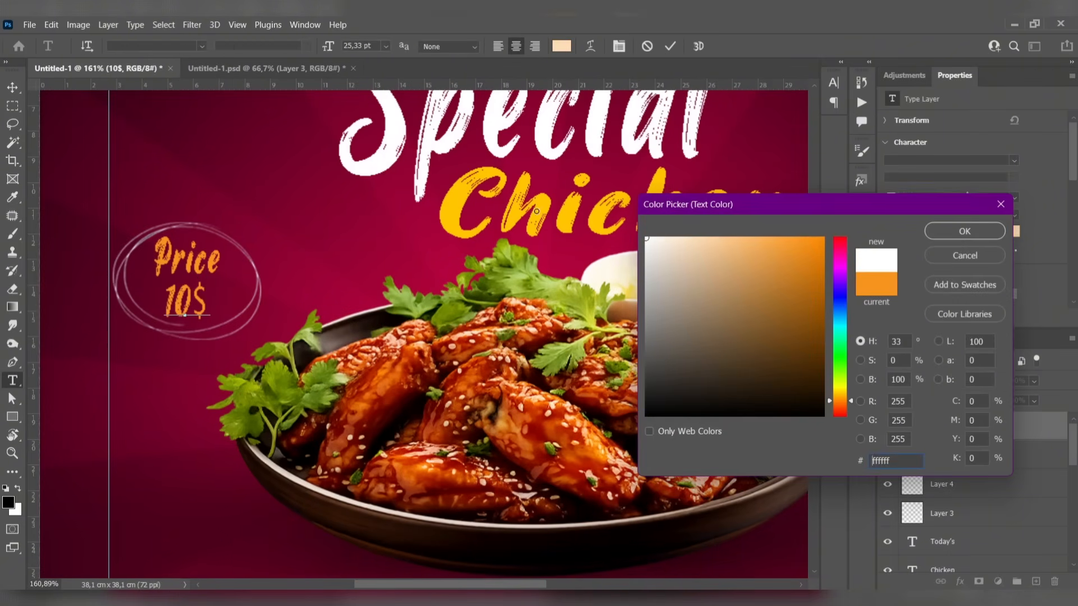
click(647, 239)
click(940, 232)
click(12, 88)
click(57, 143)
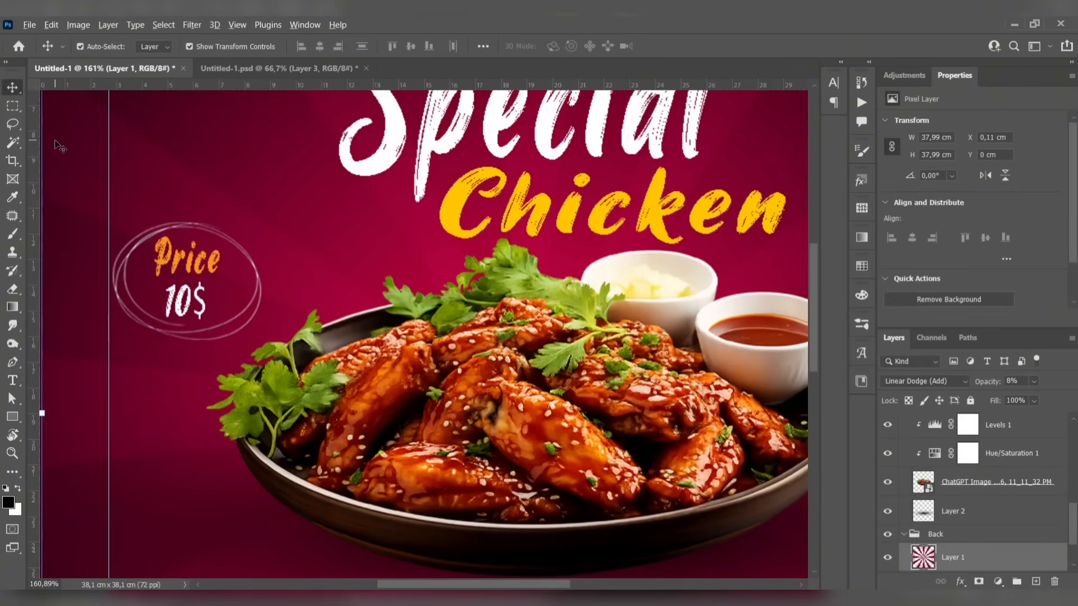
scroll(115, 159, down, 7)
drag(102, 163, 162, 189)
scroll(954, 447, up, 7)
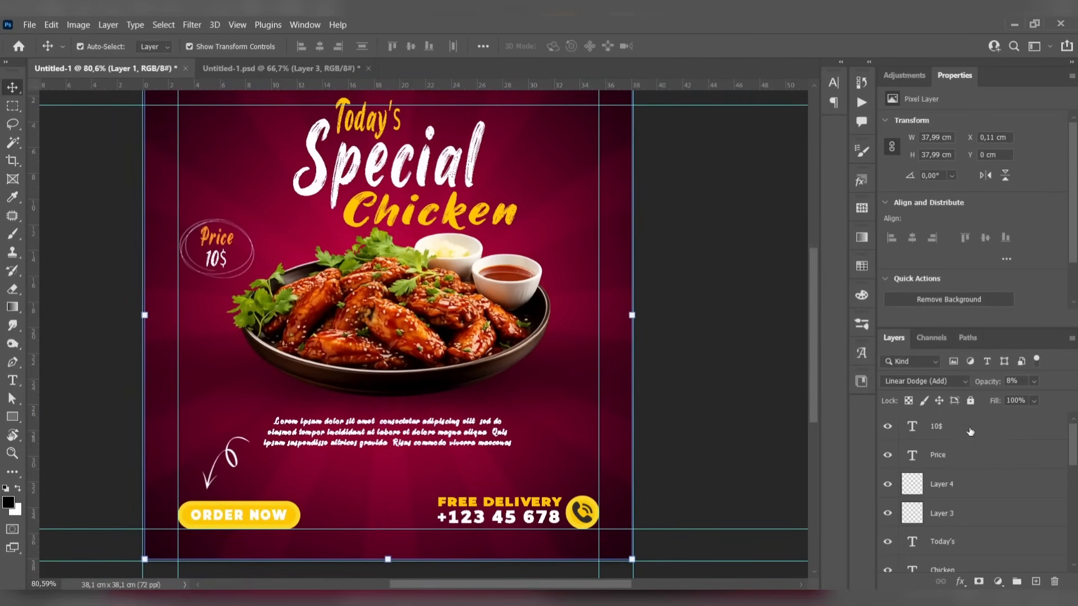
- Enlarge the price badge with its Price and 10$ texts to about 113% and place it higher against the left margin guide
click(968, 430)
shift+click(958, 483)
drag(253, 248, 231, 224)
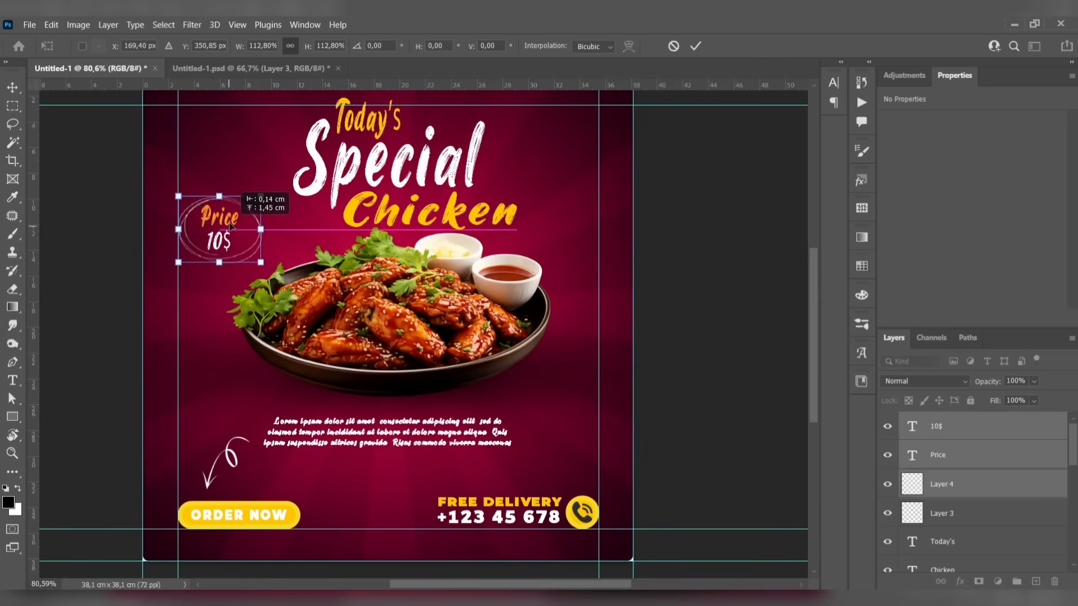
click(19, 94)
click(95, 132)
scroll(383, 141, up, 2)
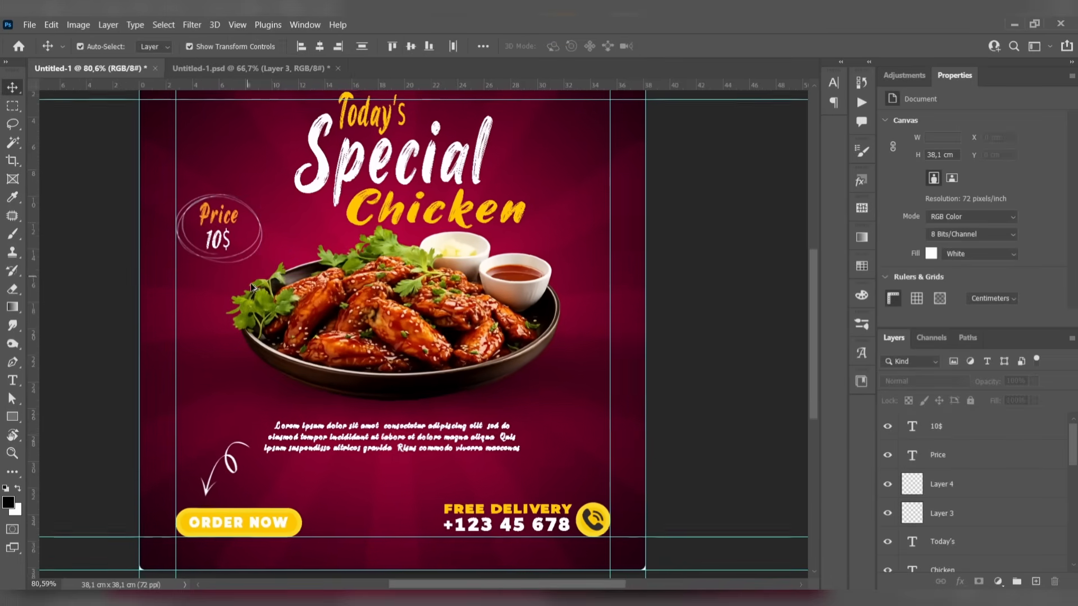
scroll(387, 280, down, 1)
scroll(394, 319, up, 1)
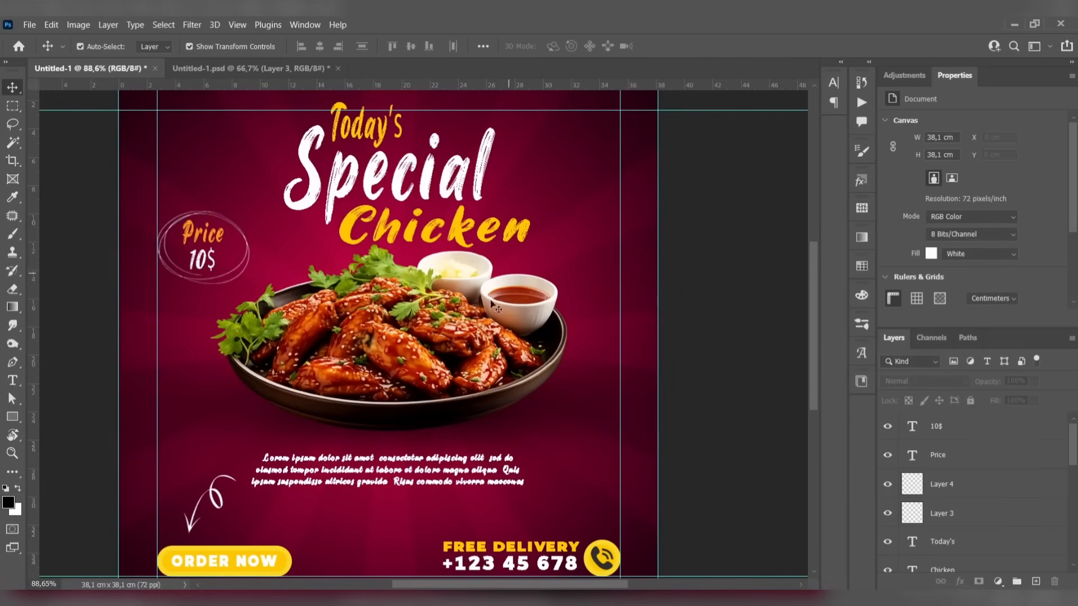
- Draw a circle about 68 px wide below the plate's left edge with no fill and a yellow 10 px stroke
right_click(19, 419)
click(65, 431)
mouse_move(202, 388)
mouse_down()
mouse_move(253, 419)
mouse_move(236, 421)
mouse_up()
click(156, 46)
click(69, 73)
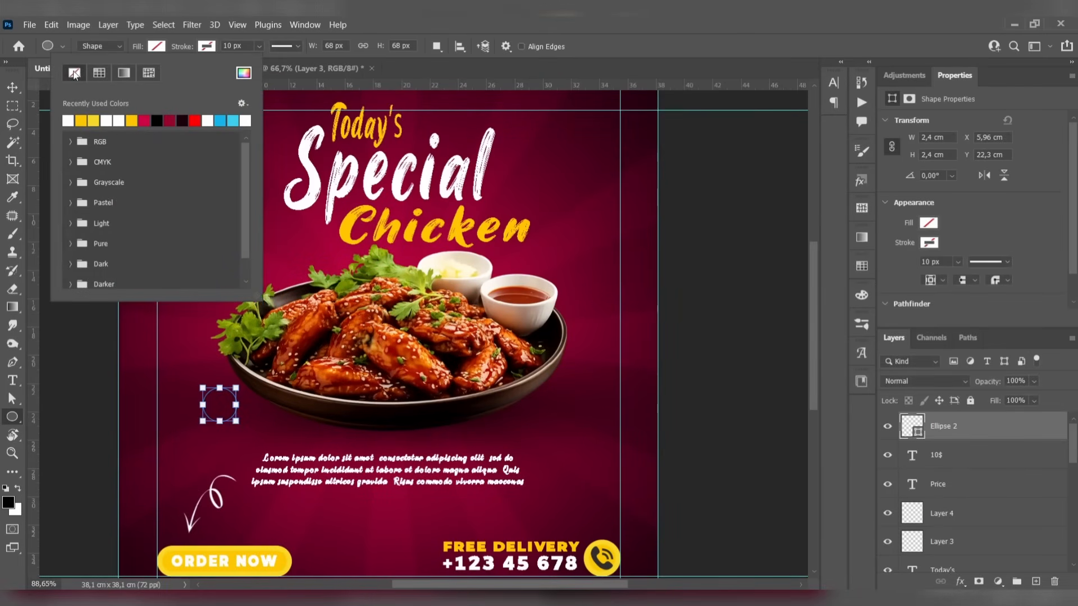
click(207, 46)
click(118, 120)
click(13, 87)
click(61, 212)
scroll(220, 374, up, 3)
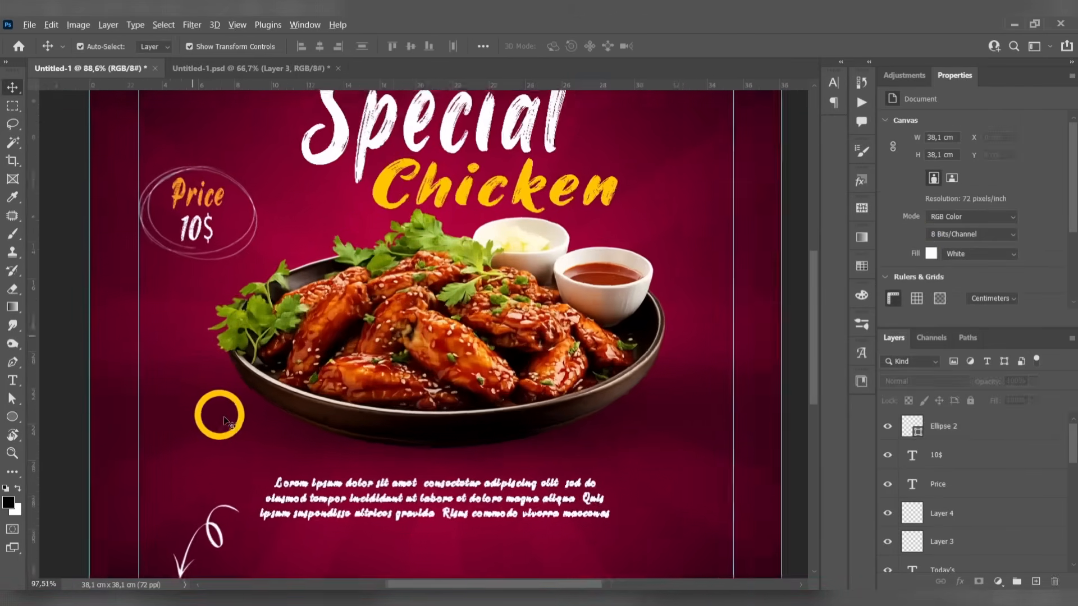
- Shrink the yellow ring to about 49% and place it between the left margin guide and the plate's lower edge
mouse_move(227, 404)
mouse_down()
mouse_move(245, 340)
mouse_move(269, 321)
mouse_move(188, 374)
mouse_move(287, 399)
mouse_up()
click(258, 344)
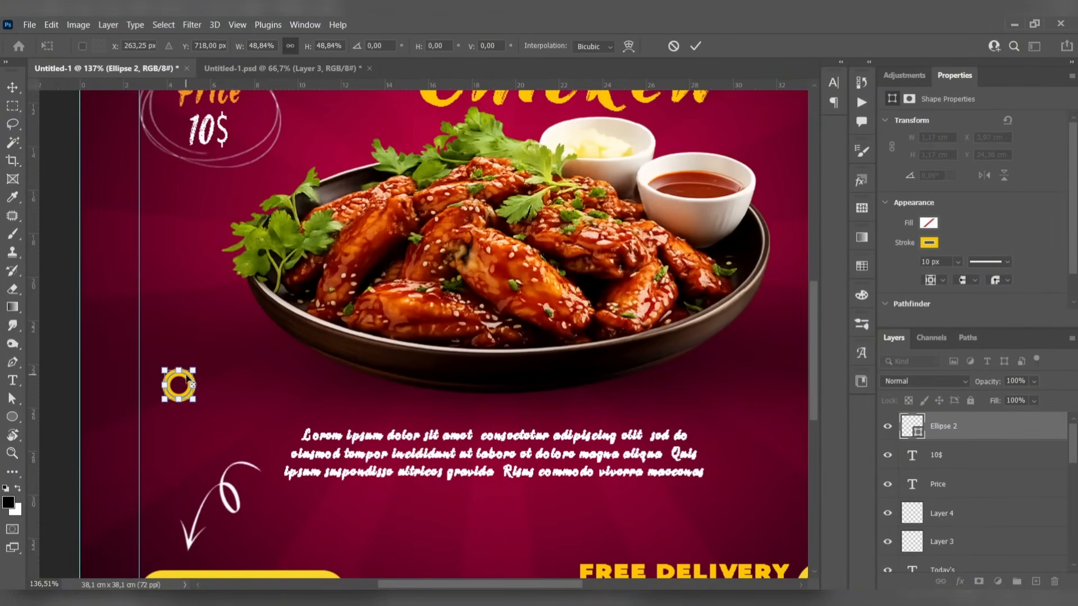
drag(188, 379, 415, 413)
click(12, 87)
key(ctrl+z)
- Place three copies of the yellow ring: right of the paragraph, right of the heading and left of the heading
drag(188, 391, 474, 132)
drag(494, 239, 498, 303)
scroll(528, 234, up, 4)
drag(521, 212, 147, 224)
click(148, 222)
click(15, 86)
scroll(91, 161, down, 5)
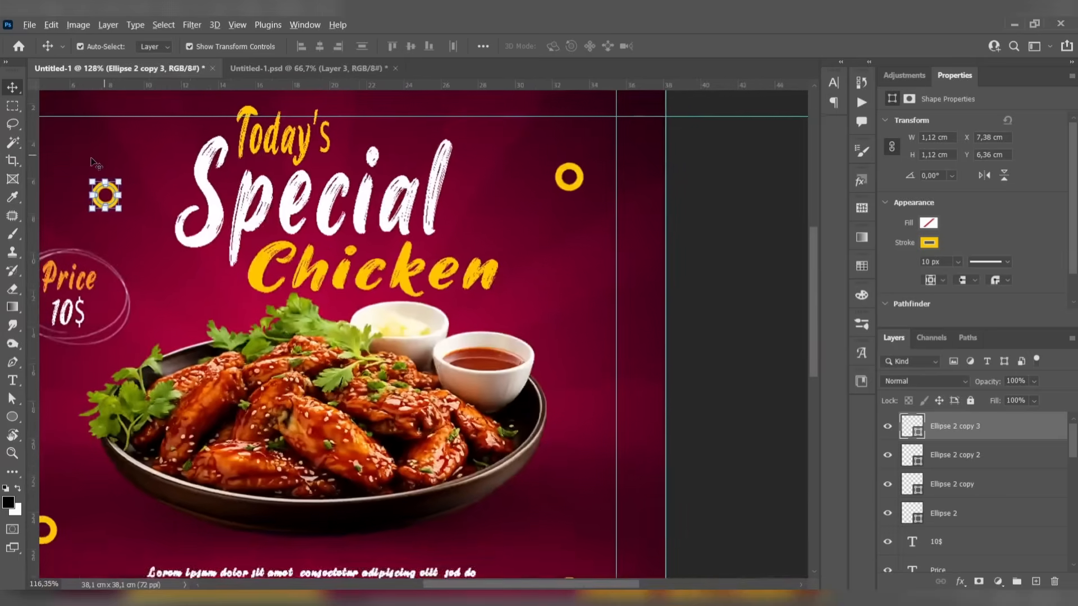
drag(235, 240, 321, 233)
click(567, 341)
drag(445, 399, 481, 337)
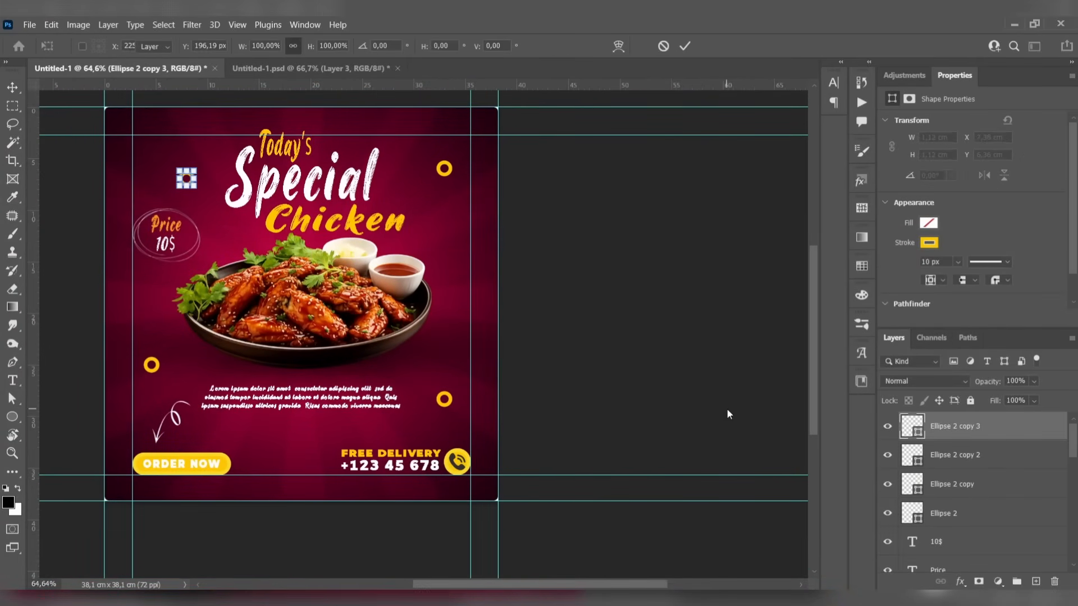
- Duplicate the ring beside the paragraph and place the copy just above and right of the sauce bowl
click(985, 482)
click(977, 511)
click(980, 489)
key(ctrl+t)
scroll(483, 416, up, 5)
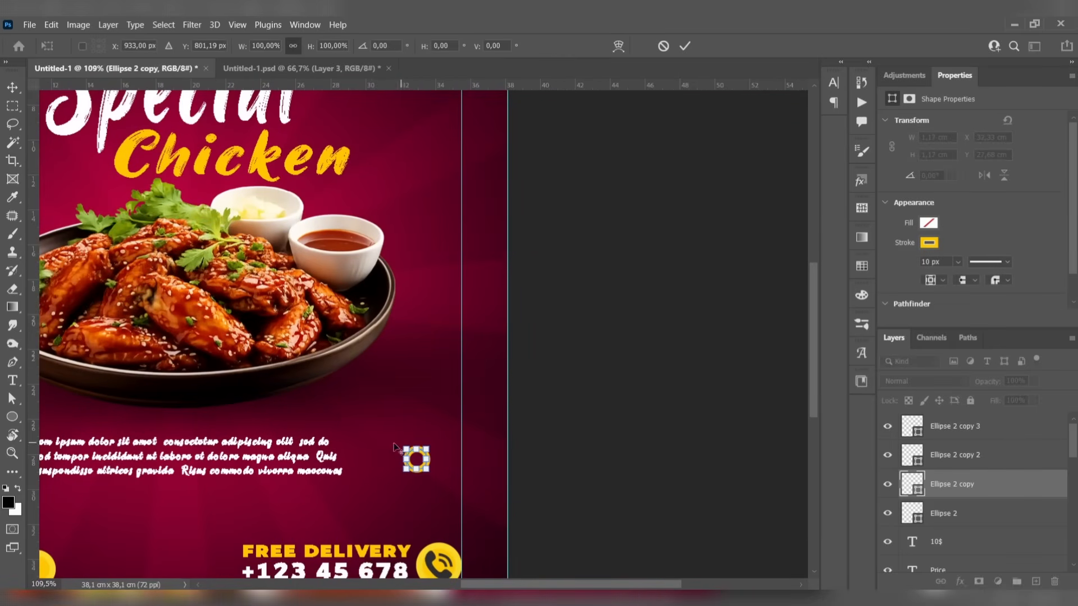
key(Return)
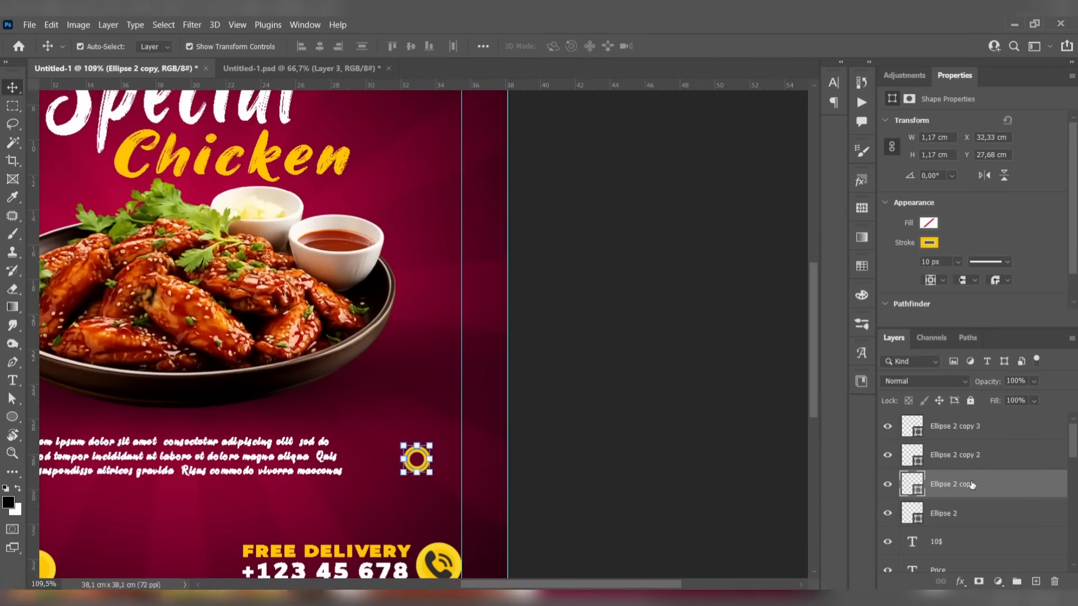
drag(417, 458, 460, 282)
drag(428, 330, 426, 332)
drag(407, 340, 397, 205)
key(Return)
key(ctrl+minus)
key(ctrl+minus)
key(ctrl+minus)
click(633, 315)
drag(531, 324, 596, 332)
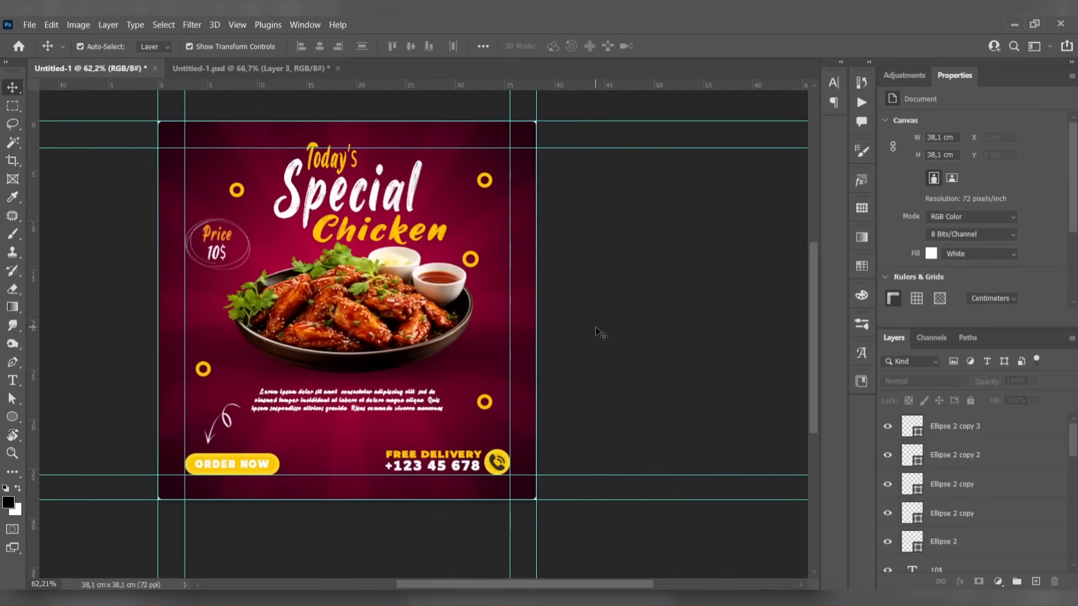
- Reduce the opacity of all five yellow rings to 54%
click(992, 431)
scroll(973, 500, down, 1)
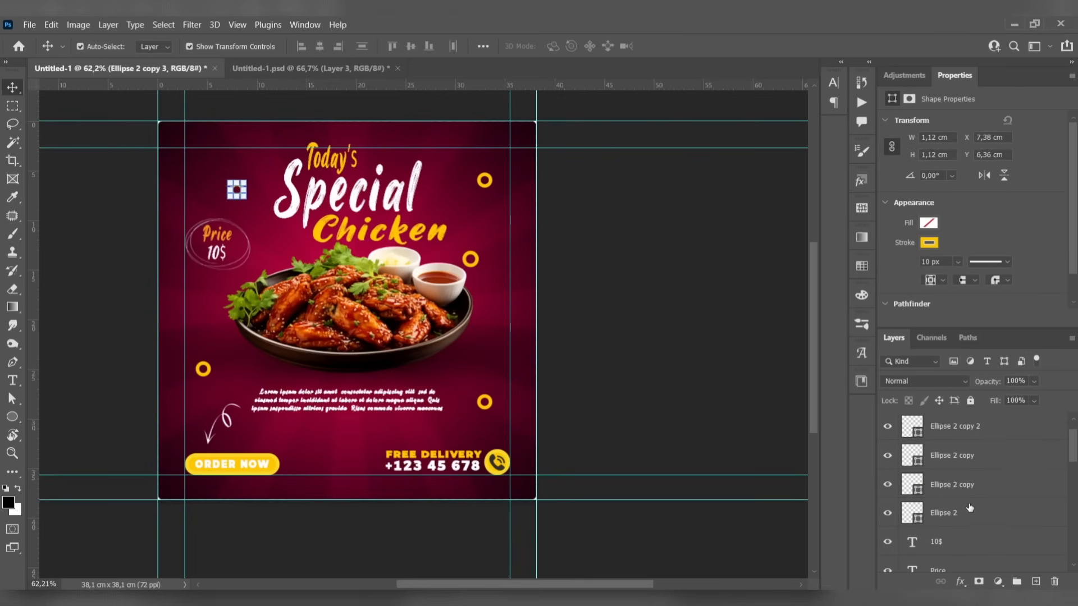
shift+click(970, 509)
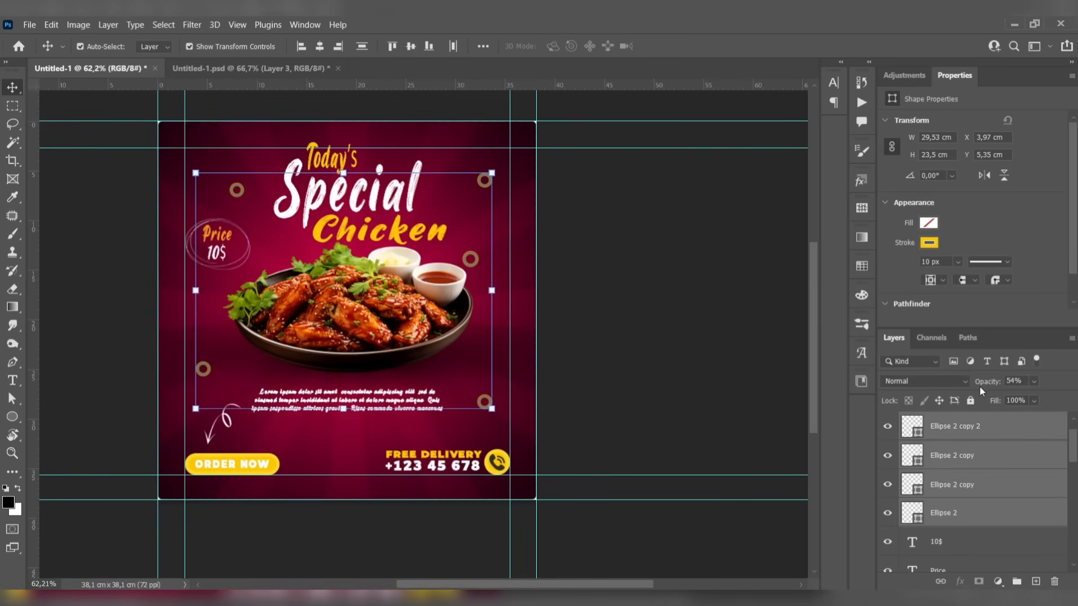
click(705, 327)
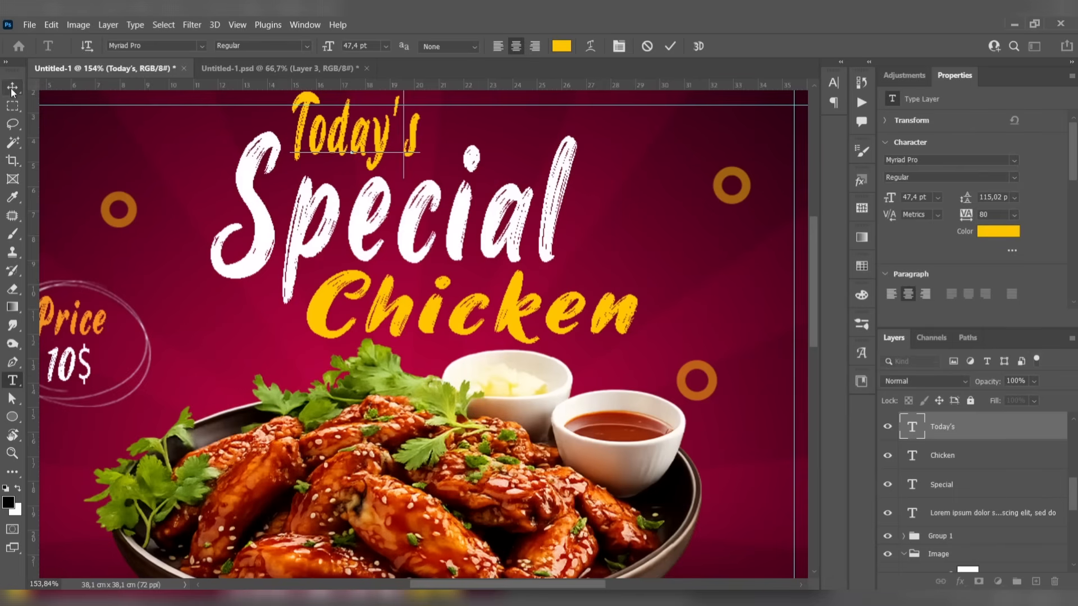
click(11, 92)
click(503, 219)
scroll(527, 174, down, 4)
drag(527, 174, 436, 168)
click(651, 257)
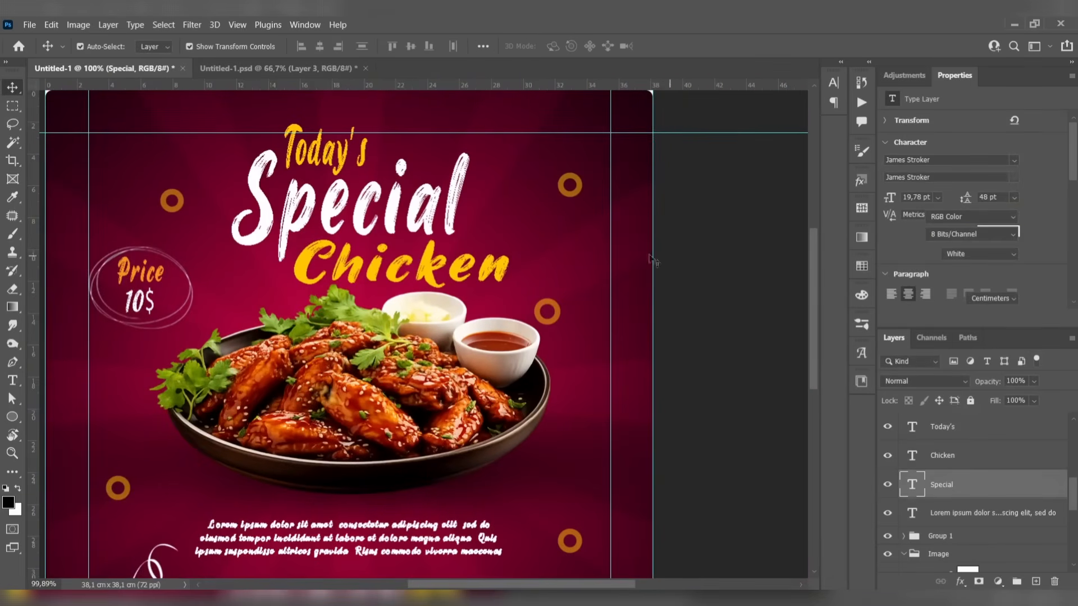
scroll(649, 257, down, 1)
scroll(614, 256, down, 4)
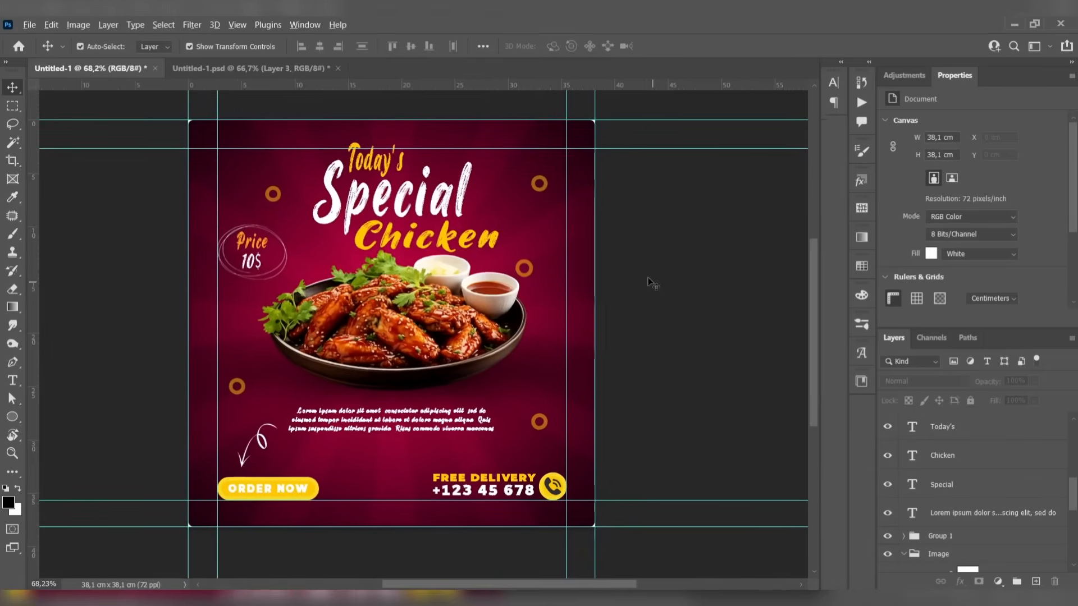
- Nudge the Lorem ipsum paragraph slightly and shift the chicken plate a little downward
drag(655, 282, 653, 282)
drag(455, 421, 459, 423)
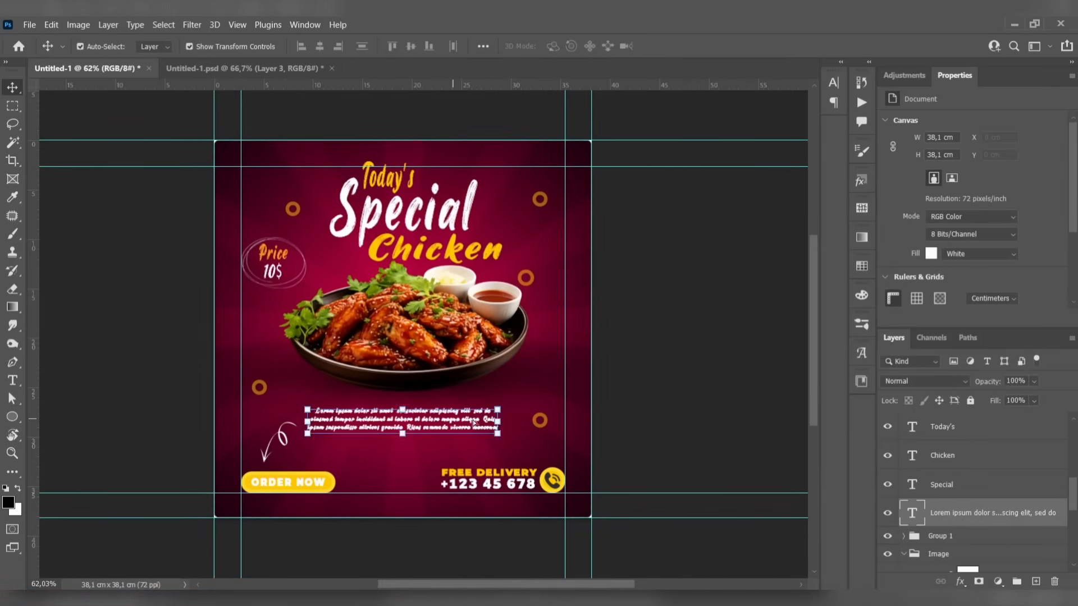
click(587, 449)
scroll(588, 447, up, 1)
drag(587, 448, 603, 449)
drag(449, 358, 448, 363)
click(702, 421)
scroll(547, 425, down, 1)
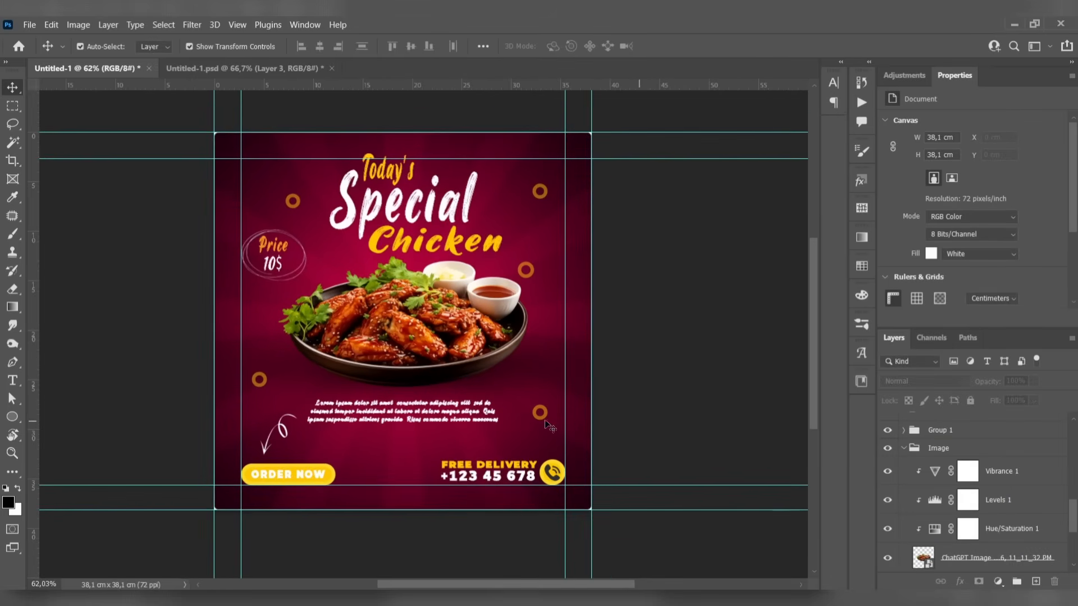
- Lower the Lorem ipsum paragraph slightly and move the chicken plate a little further down toward it
drag(486, 417, 484, 421)
click(709, 432)
scroll(698, 421, down, 1)
scroll(673, 419, up, 1)
click(705, 430)
scroll(651, 359, up, 1)
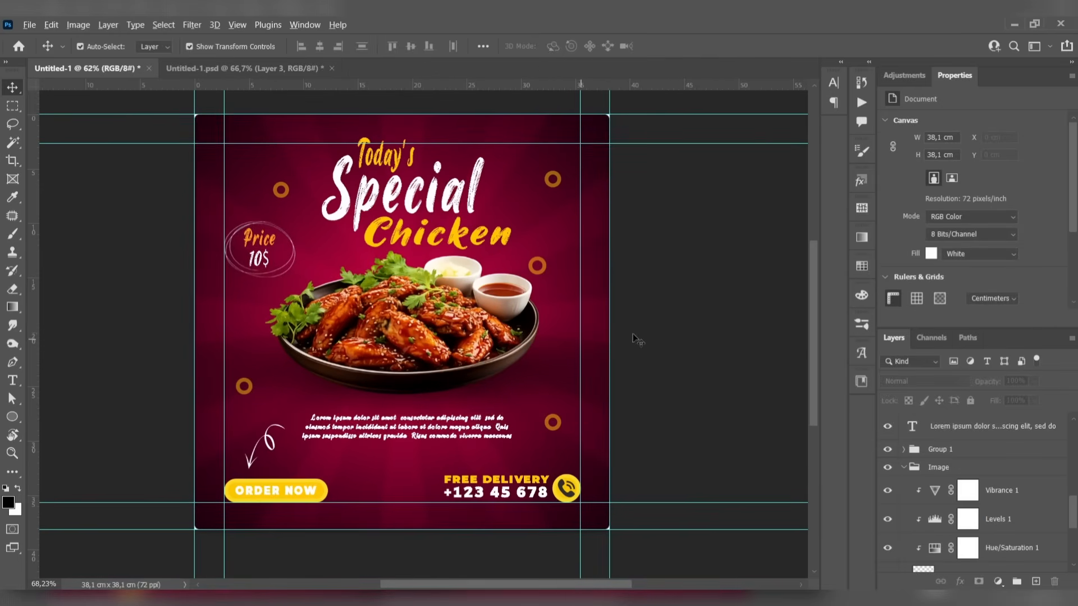
drag(507, 339, 507, 345)
click(777, 348)
- Move the plate's shadow on Layer 2 slightly down to follow the lowered plate
scroll(580, 320, up, 4)
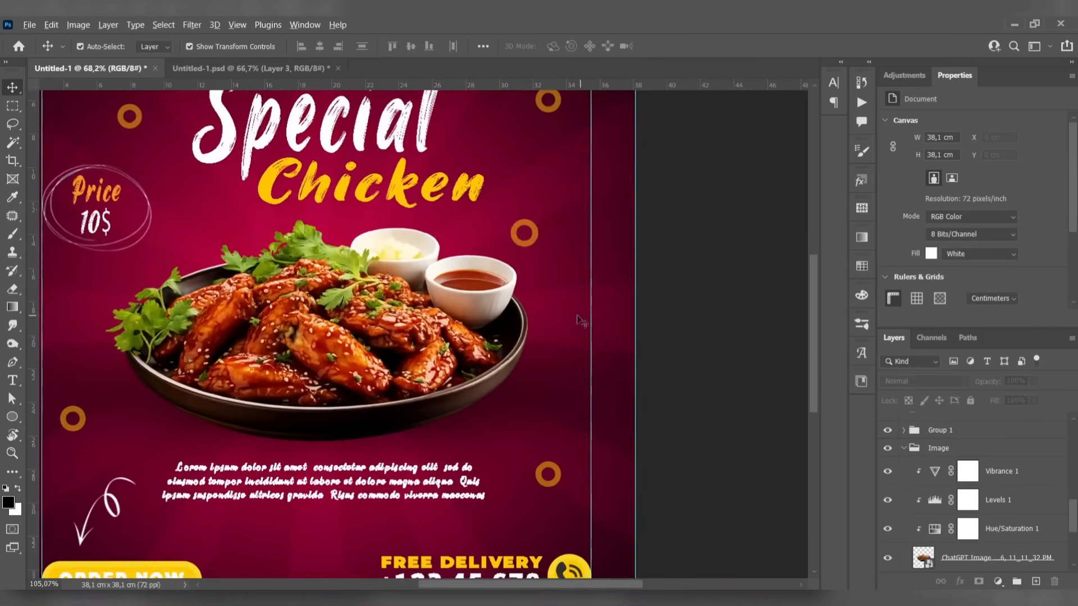
scroll(973, 480, down, 4)
click(986, 487)
key(ctrl+t)
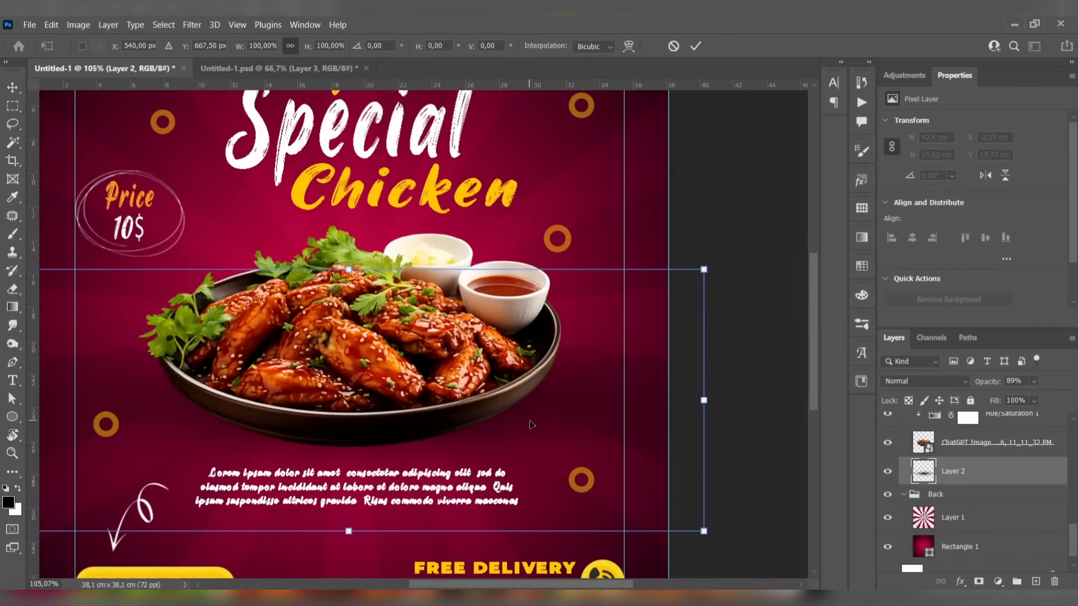
drag(531, 438, 531, 445)
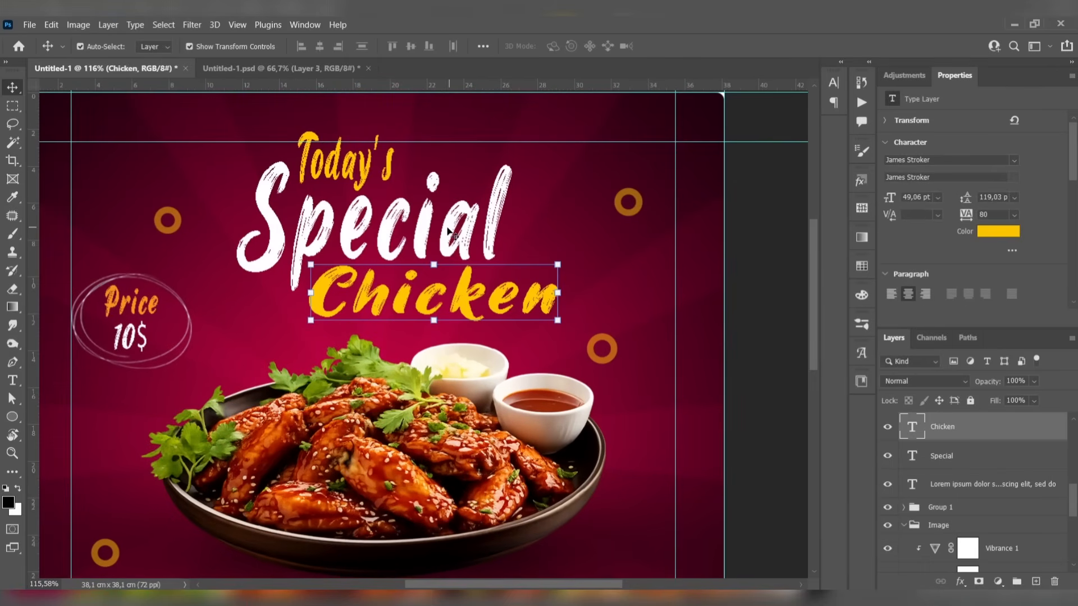
- Move the Today's, Special and Chicken heading texts together slightly down toward the plate
shift+click(449, 230)
drag(361, 221, 362, 233)
click(765, 287)
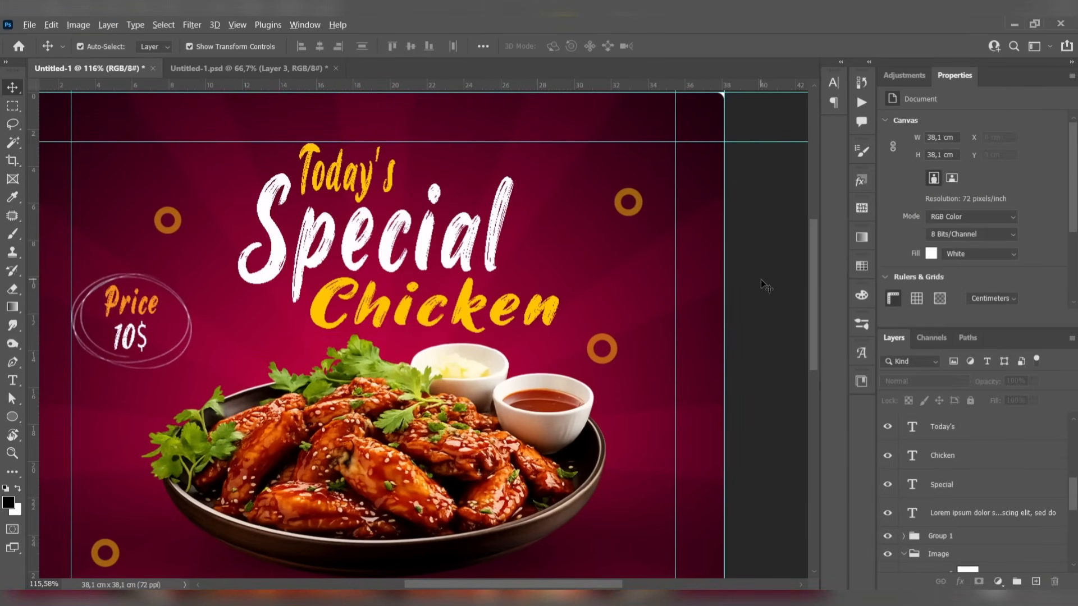
scroll(724, 272, down, 5)
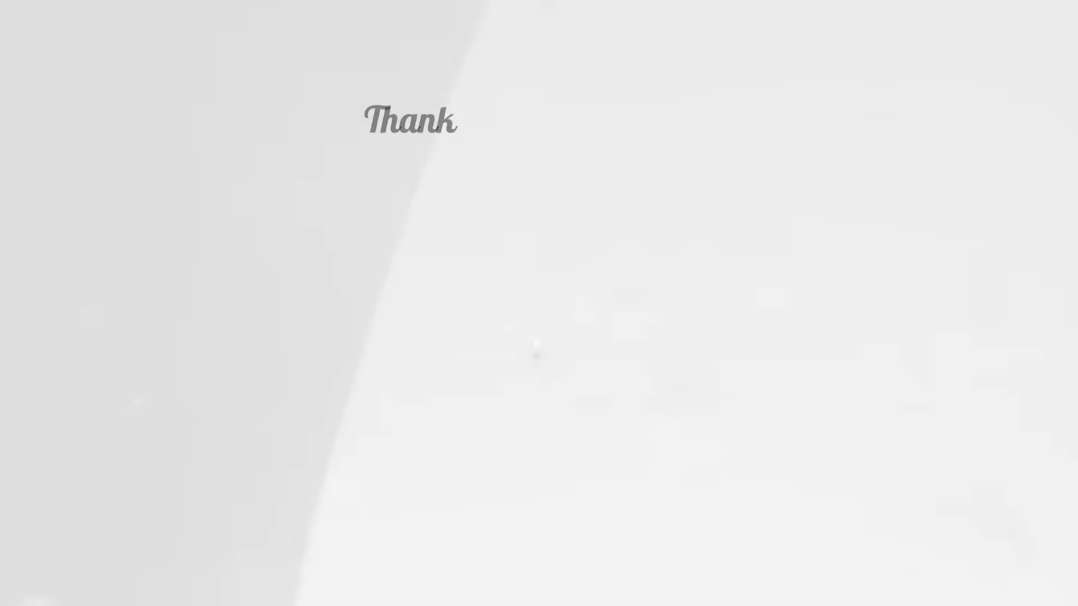